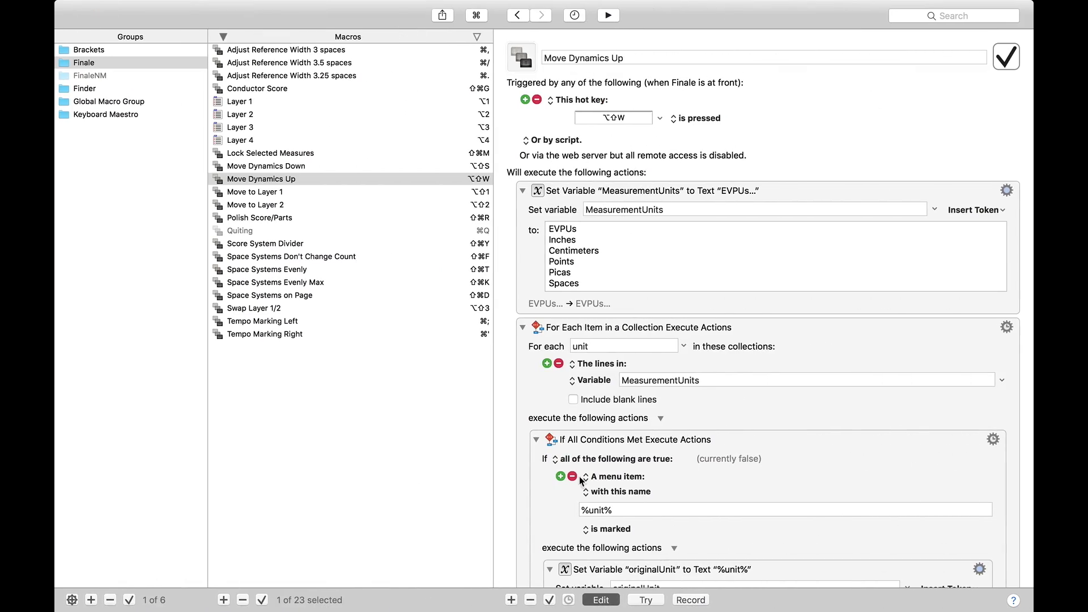
Compare the Move Dynamics Up actions with the Move Dynamics Down macro, then return to Move Dynamics Up
scroll(719, 87, down, 15)
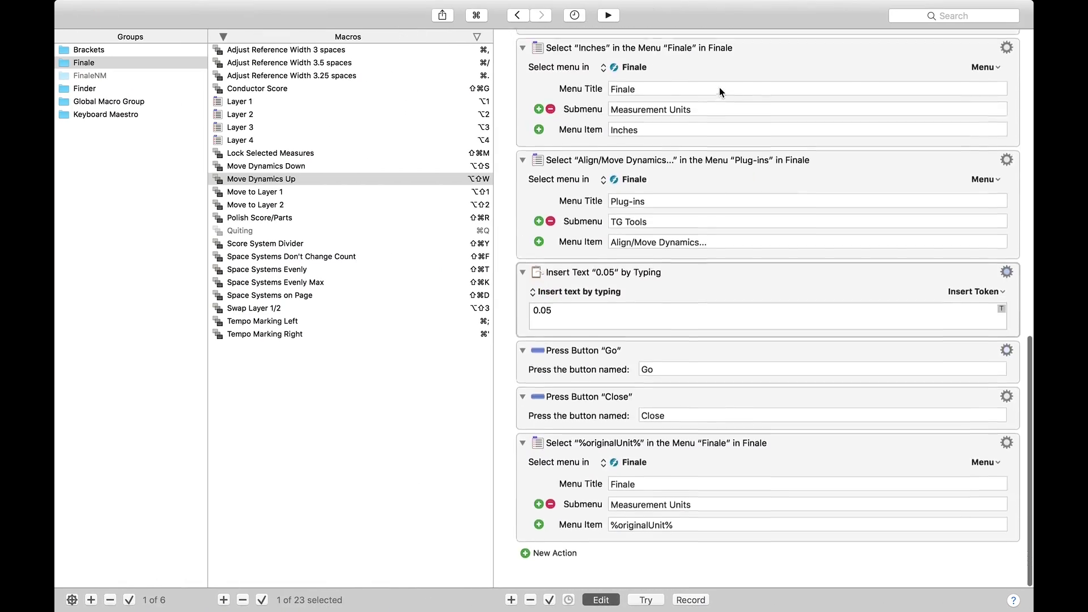
scroll(719, 88, up, 20)
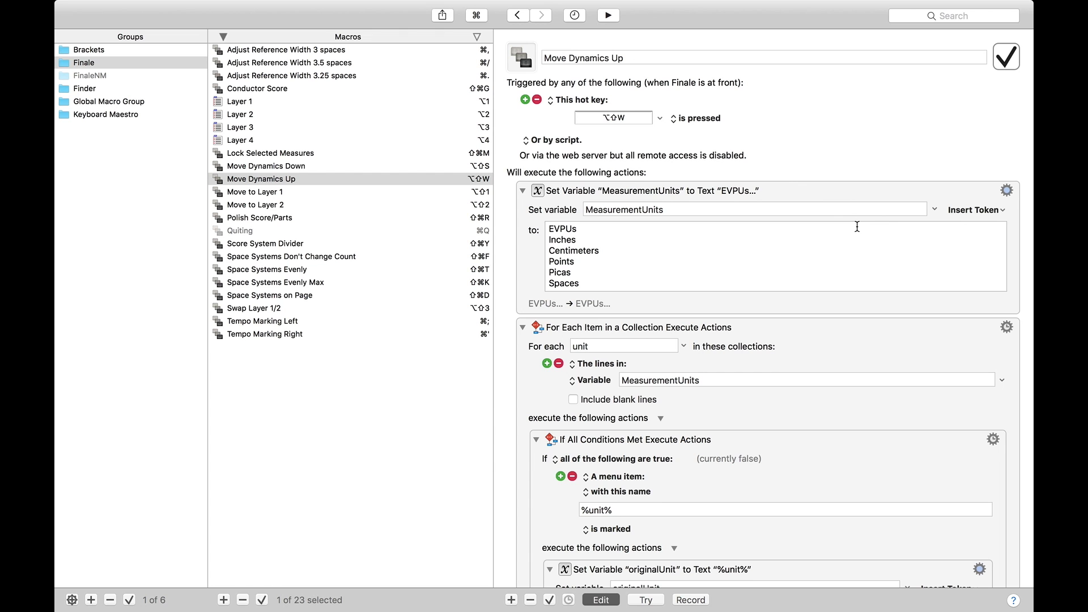
click(366, 166)
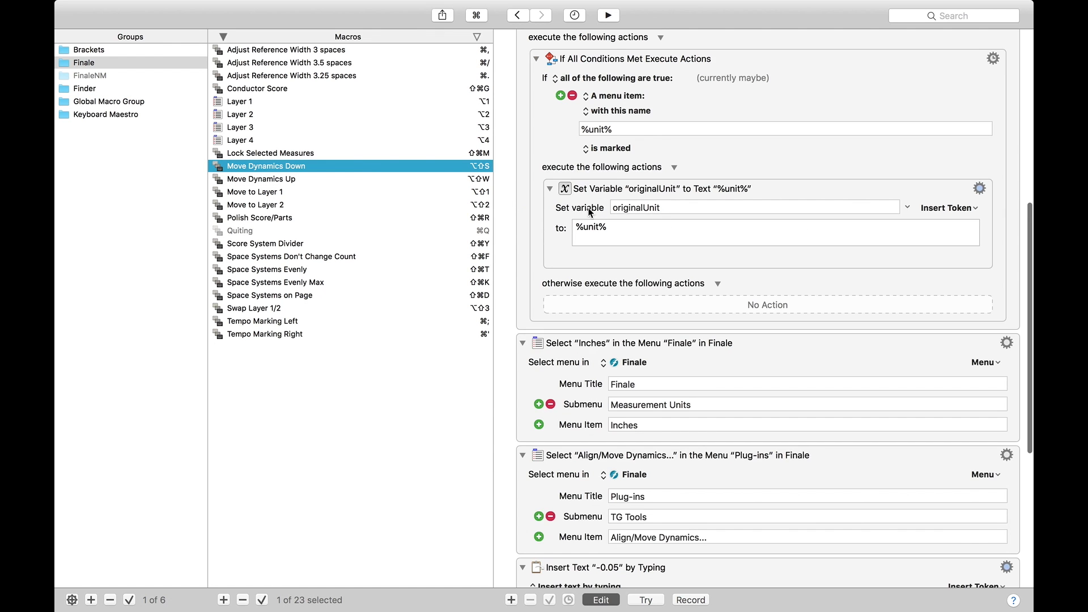
scroll(685, 226, down, 5)
scroll(685, 226, up, 10)
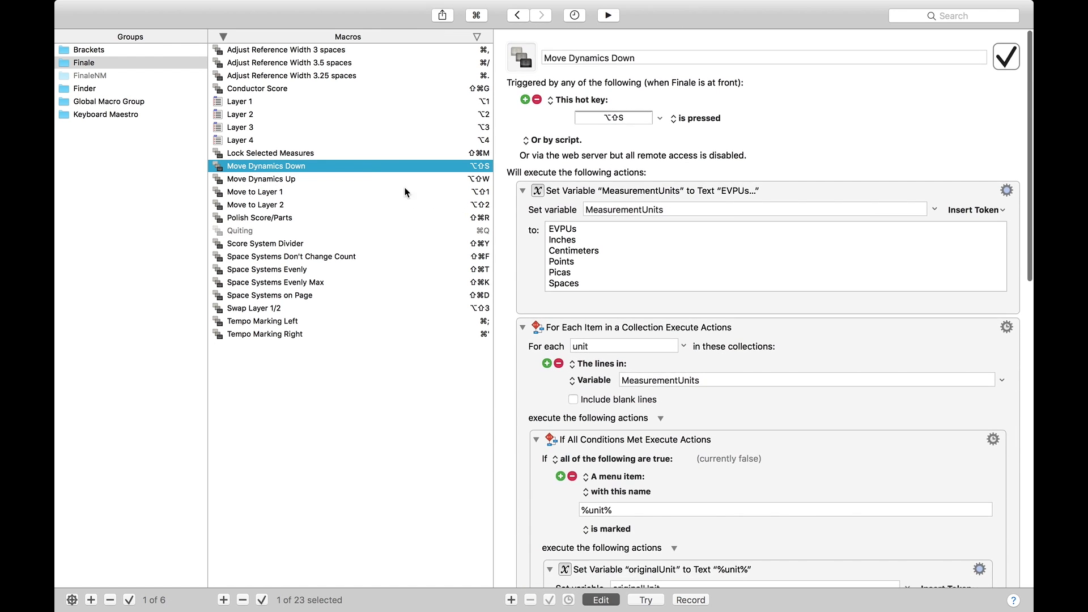
click(400, 181)
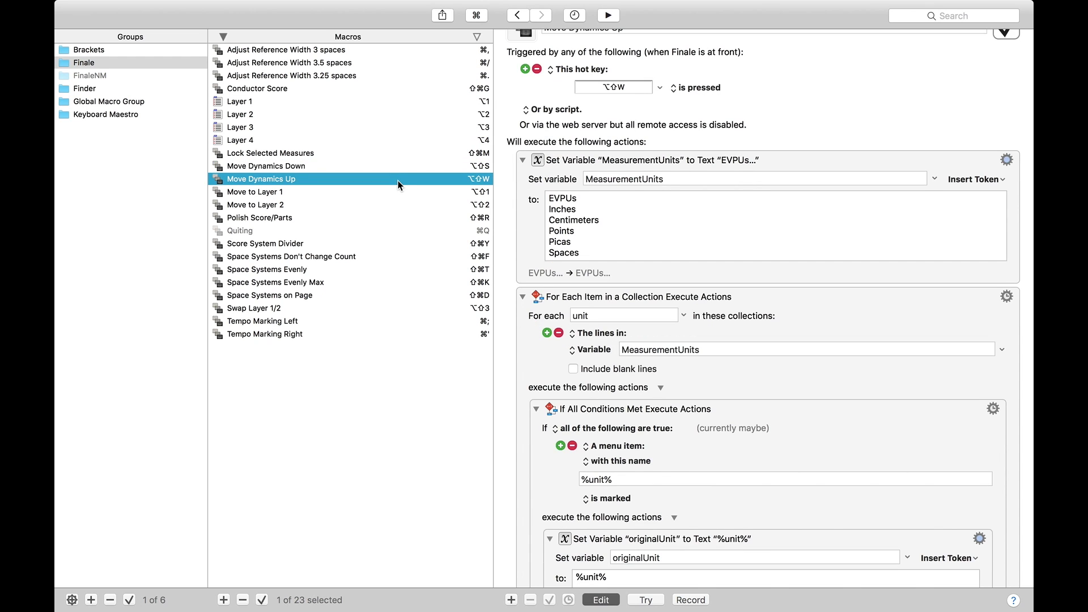
scroll(800, 188, down, 7)
scroll(604, 256, down, 3)
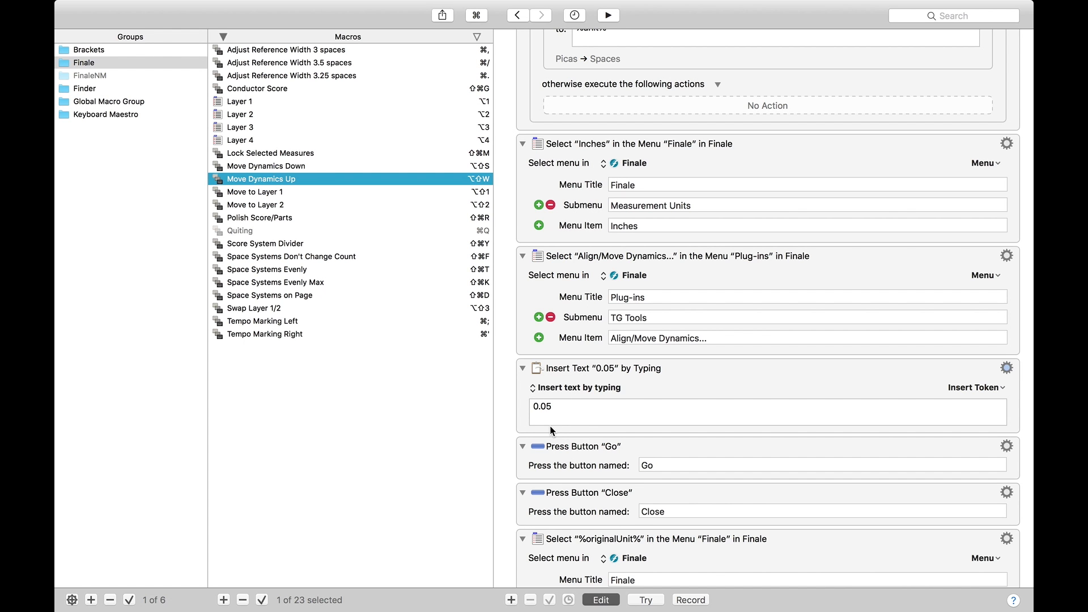
In Finale, draw decrescendo hairpins below the first measure and below measure 4
key(ctrl+Left)
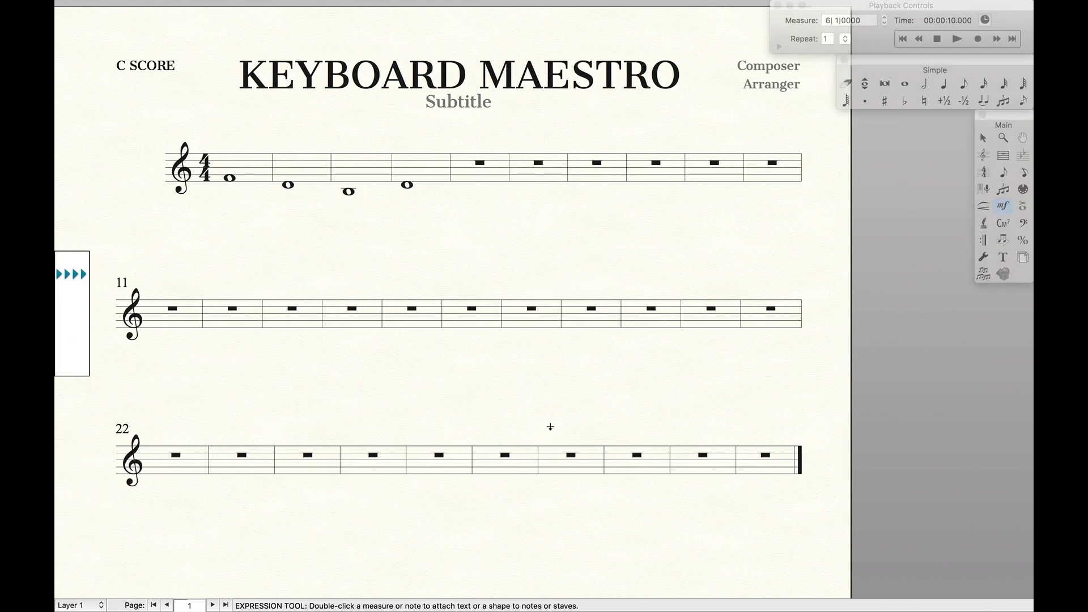
key(ctrl+alt+s)
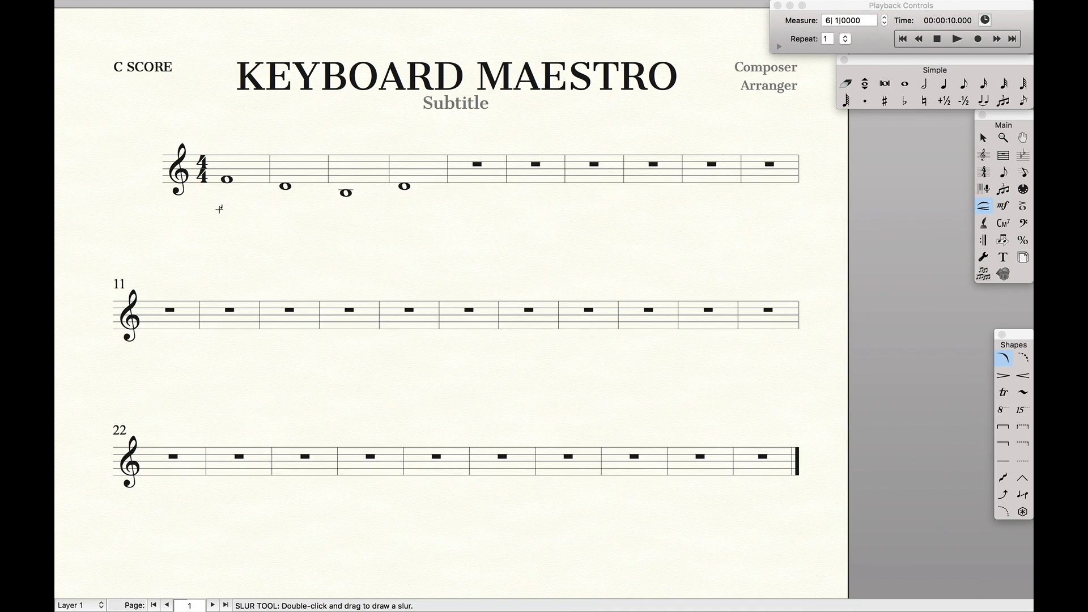
key(ctrl+alt+d)
mouse_move(220, 209)
mouse_down()
mouse_move(340, 209)
mouse_move(388, 173)
mouse_up()
key(ctrl+alt+c)
key(ctrl+alt+d)
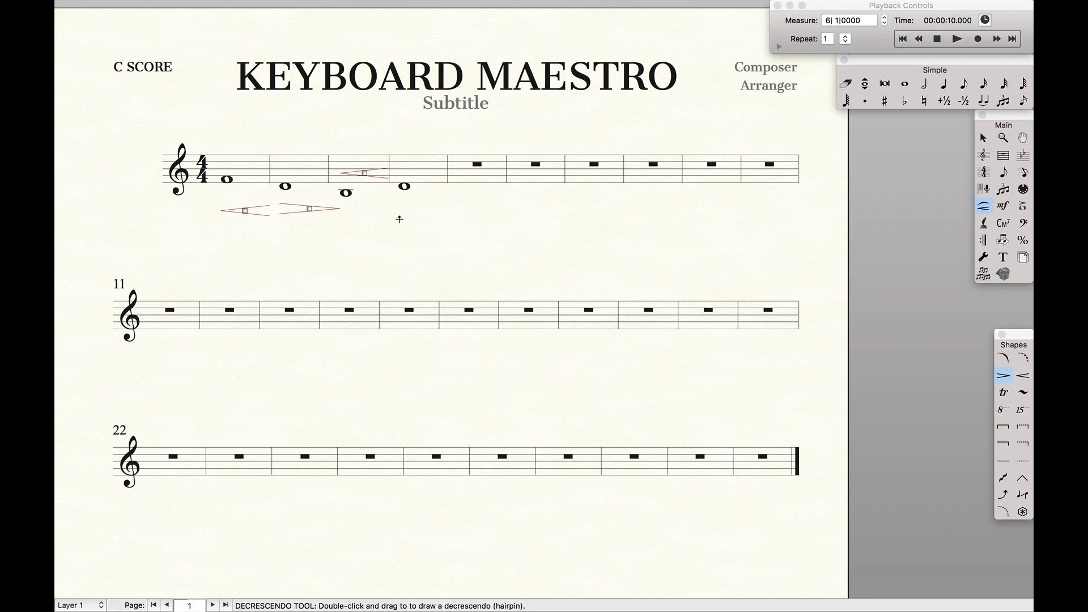
drag(399, 218, 457, 219)
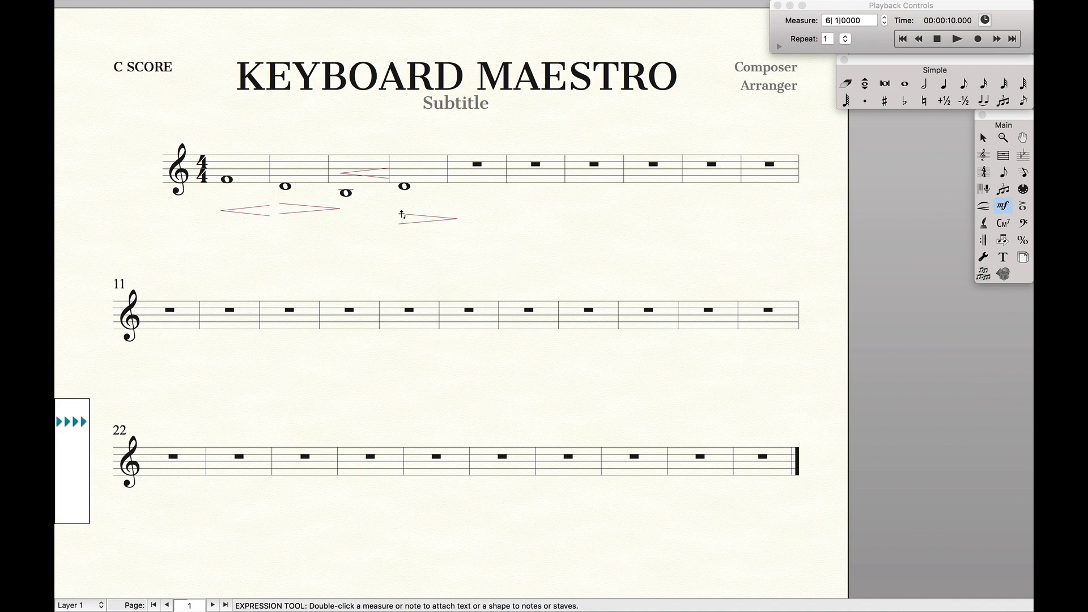
Place mf, ff, mp and mp dynamics under the four notes and lower the mp marks
key(ctrl+alt+x)
click(229, 169)
click(271, 166)
click(344, 169)
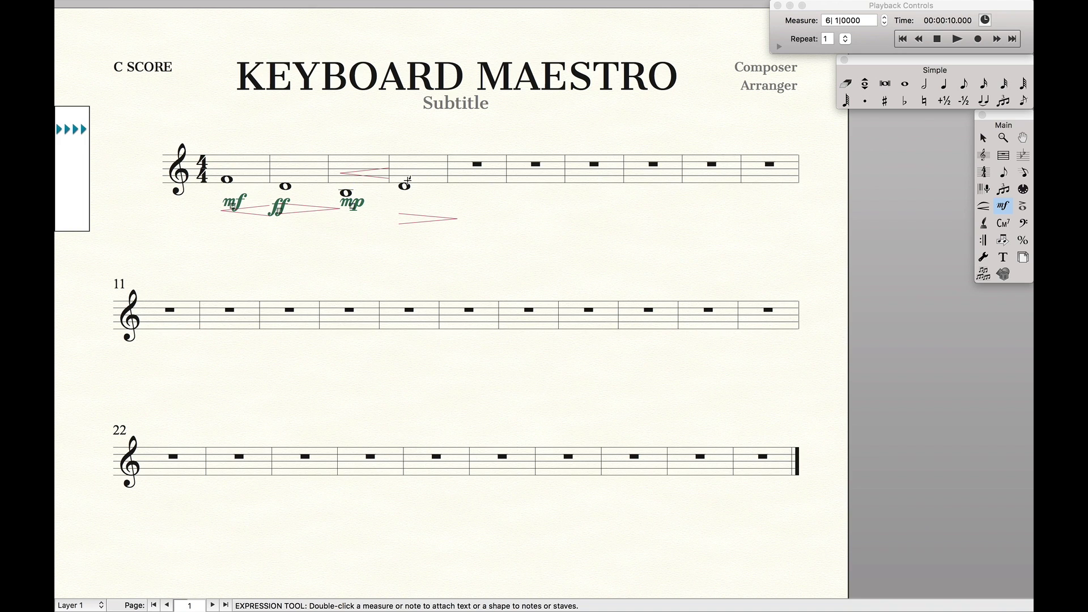
click(404, 179)
drag(359, 209, 412, 207)
Select measures 1–4
key(Escape)
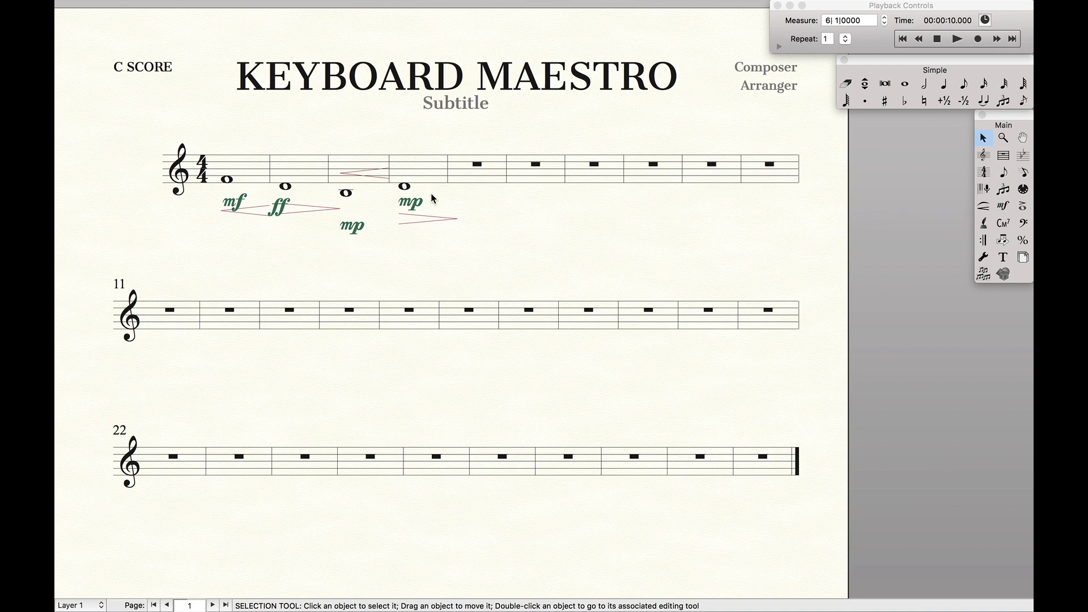
click(392, 176)
shift+click(260, 169)
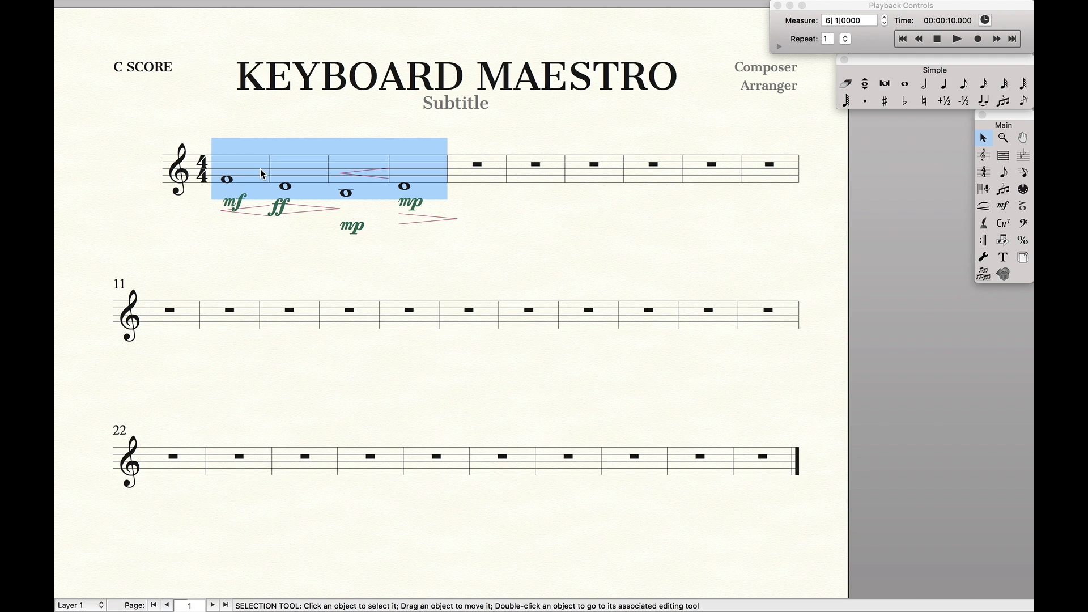
Run Align/Move Dynamics repeatedly to align the dynamics and hairpins and move them up
key(super+shift+a)
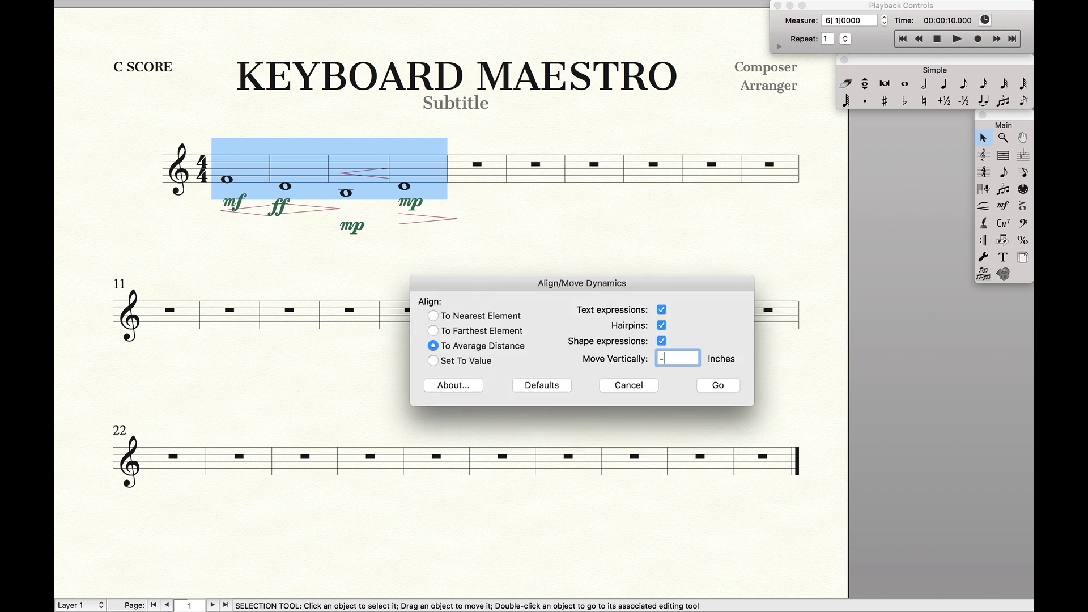
key(Return)
key(super+shift+a)
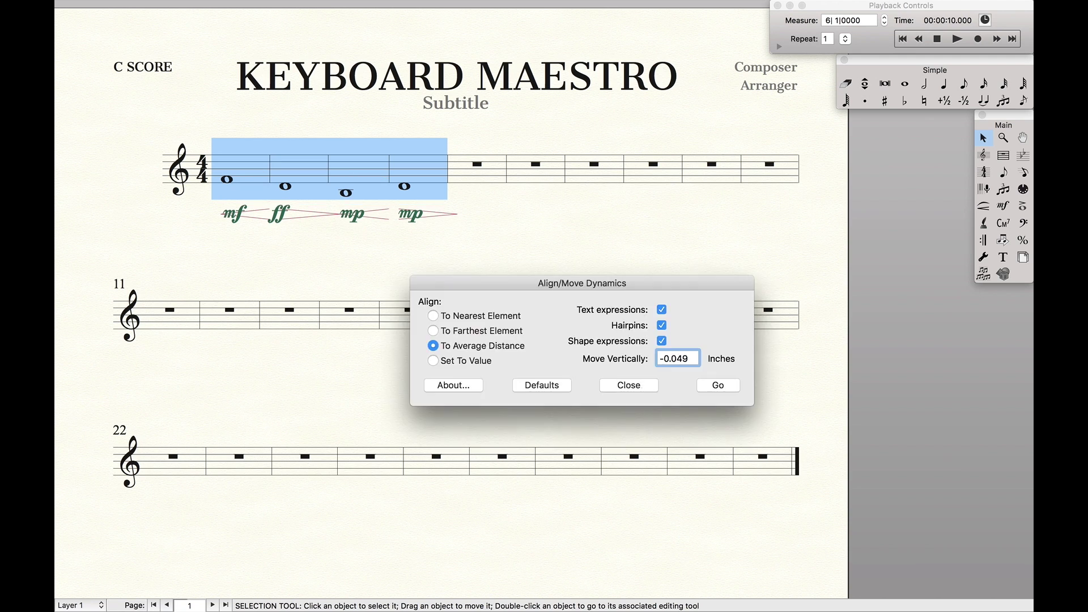
key(Return)
key(super+shift+a)
key(Return)
key(super+shift+a)
key(Return)
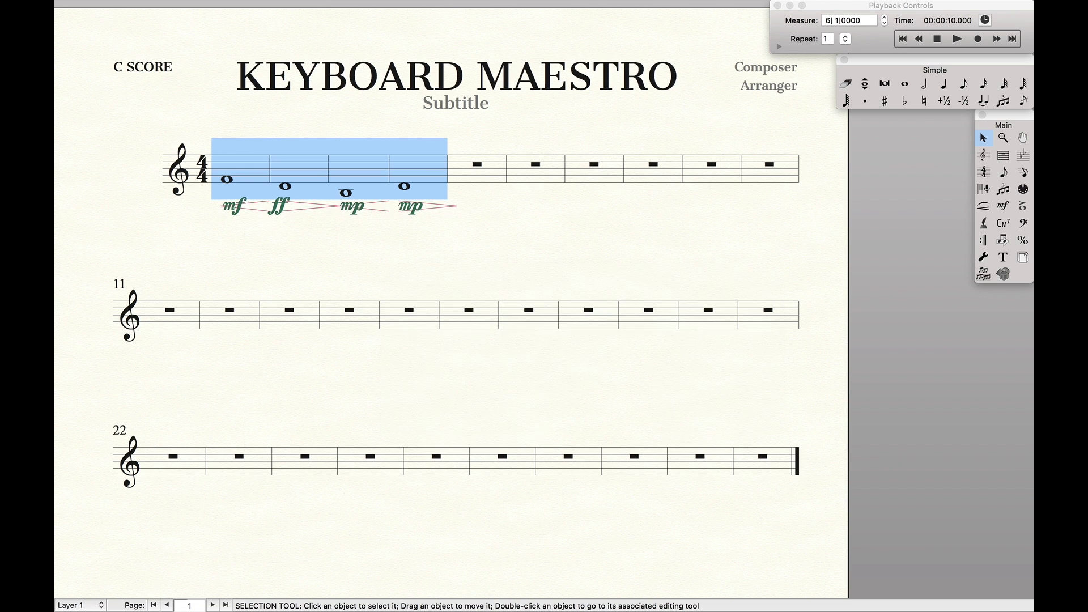
key(super+shift+a)
key(Return)
key(super+shift+a)
key(Return)
key(super+shift+a)
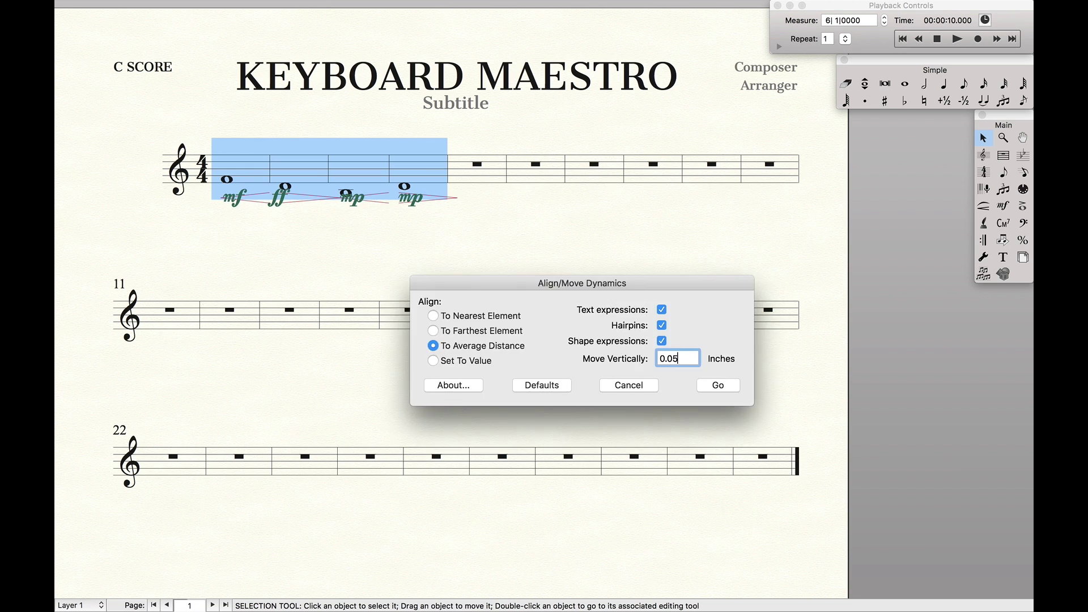
key(Return)
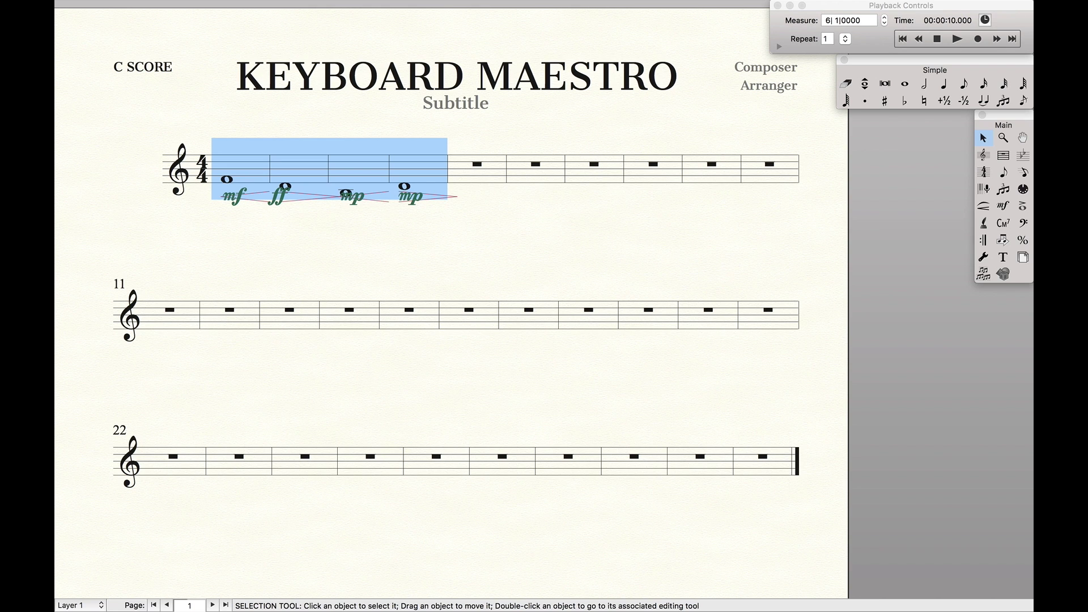
Move the dynamics and hairpins down three steps, then clear the measure selection
key(super+shift+a)
key(Return)
key(super+shift+a)
key(Return)
key(super+shift+a)
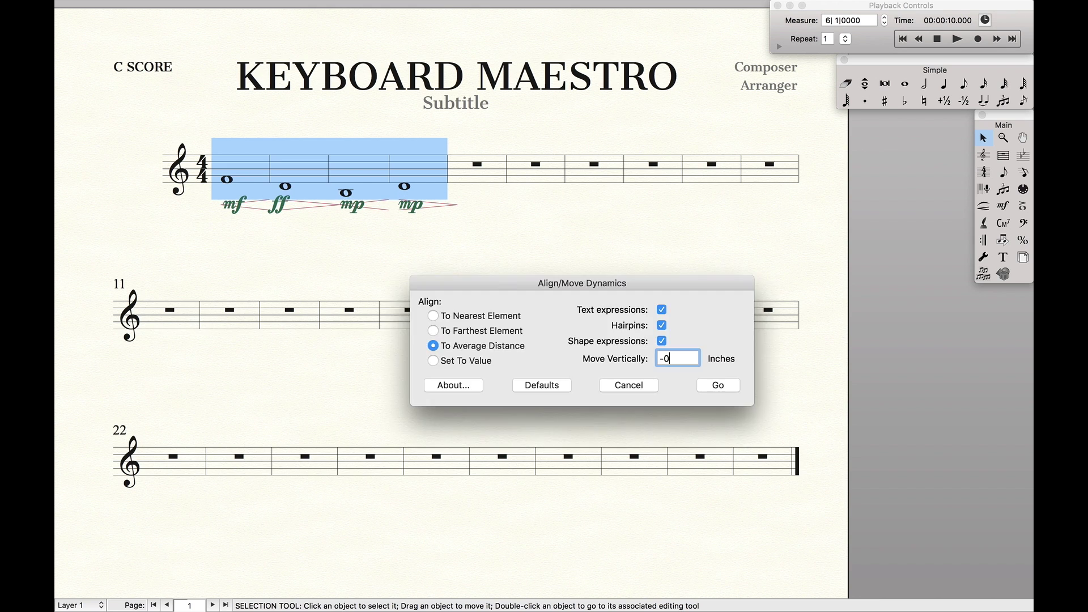
key(Return)
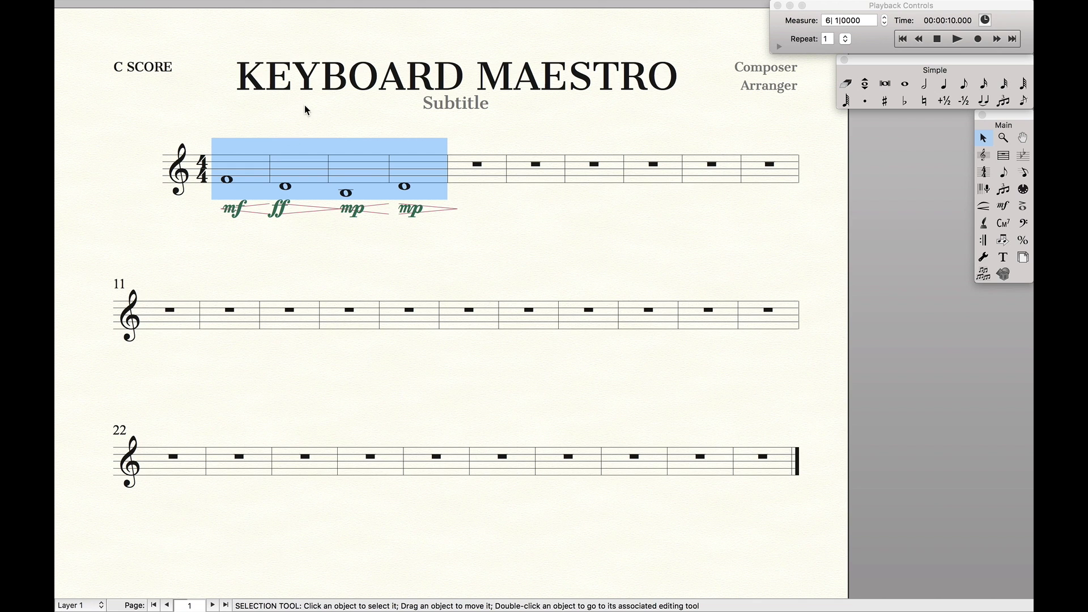
click(412, 247)
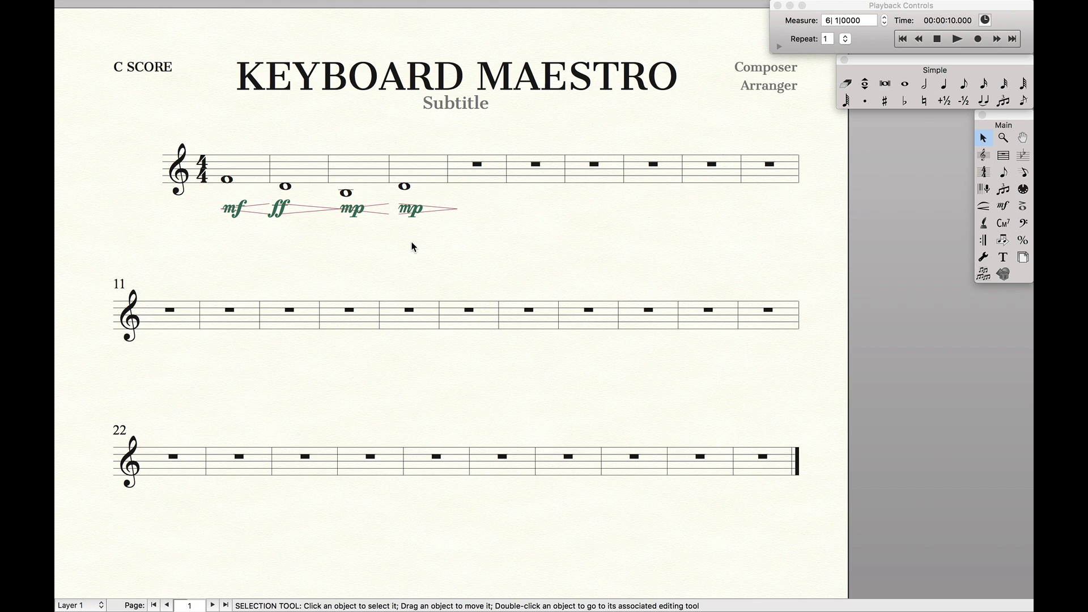
Disable the Move Dynamics Up macro and create a new macro named 'Move Dynamics Up 2'
key(super+Tab)
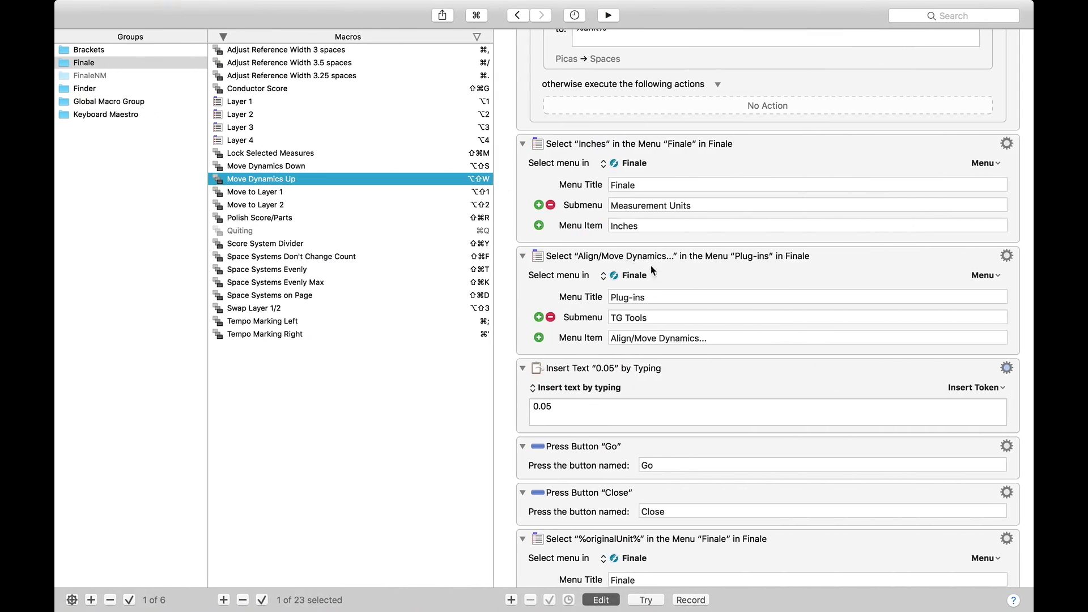
scroll(650, 266, down, 1)
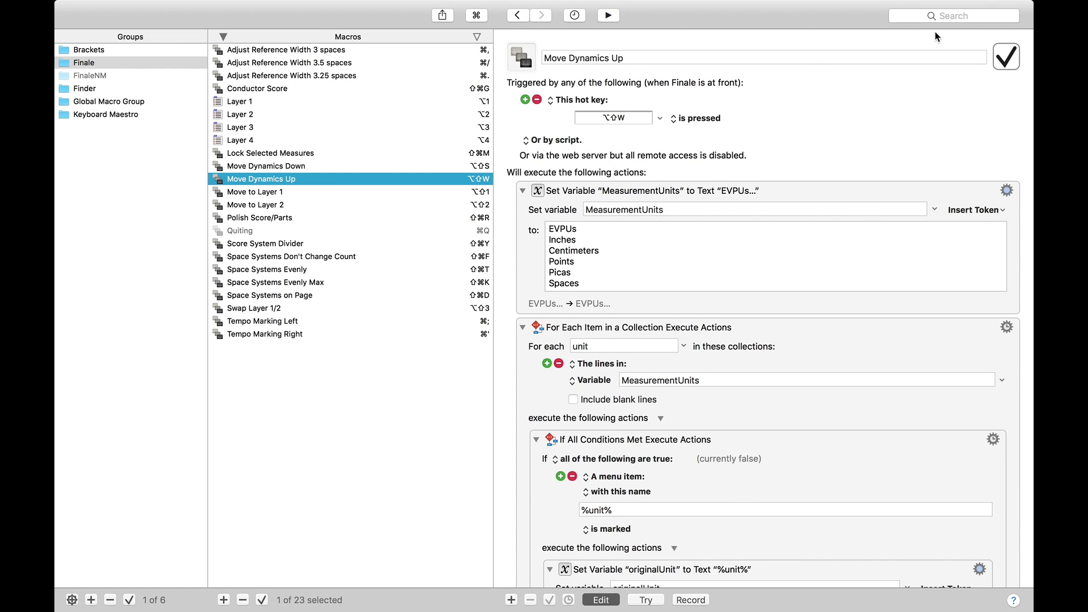
click(1004, 55)
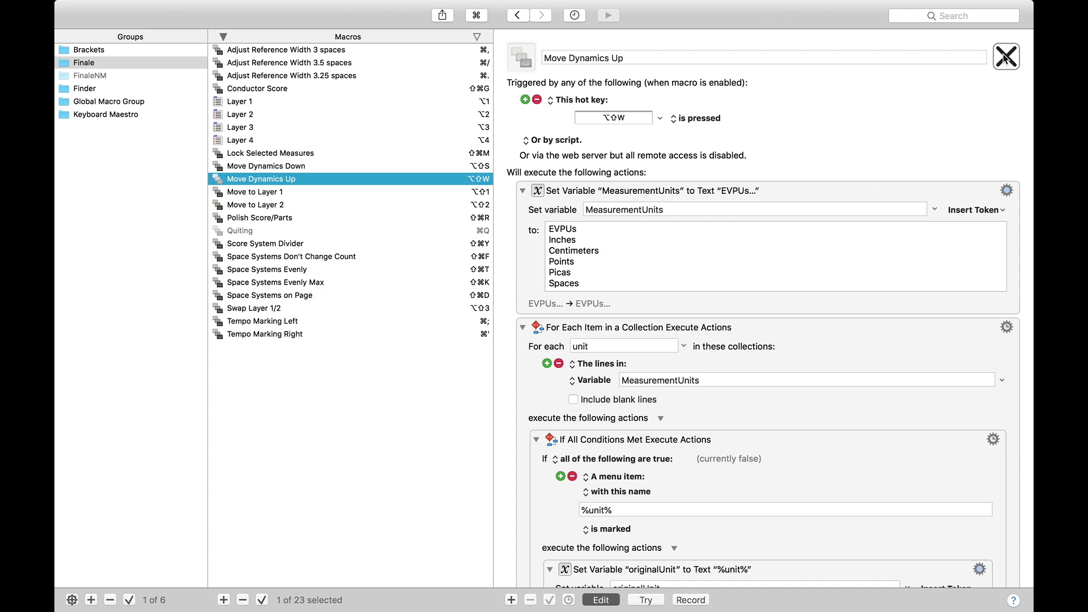
key(super+n)
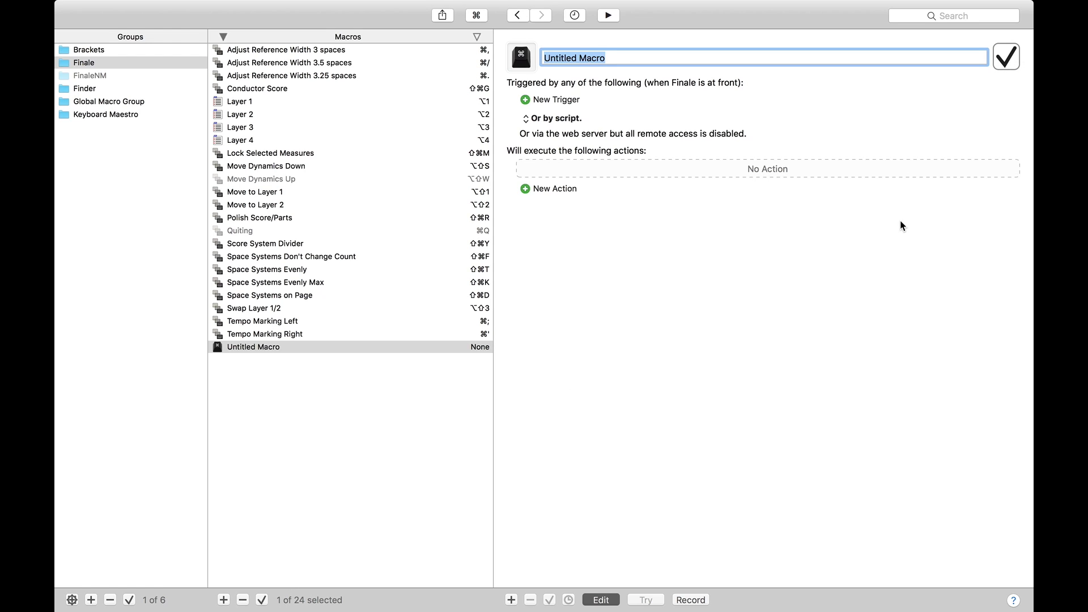
text(Move Dyn)
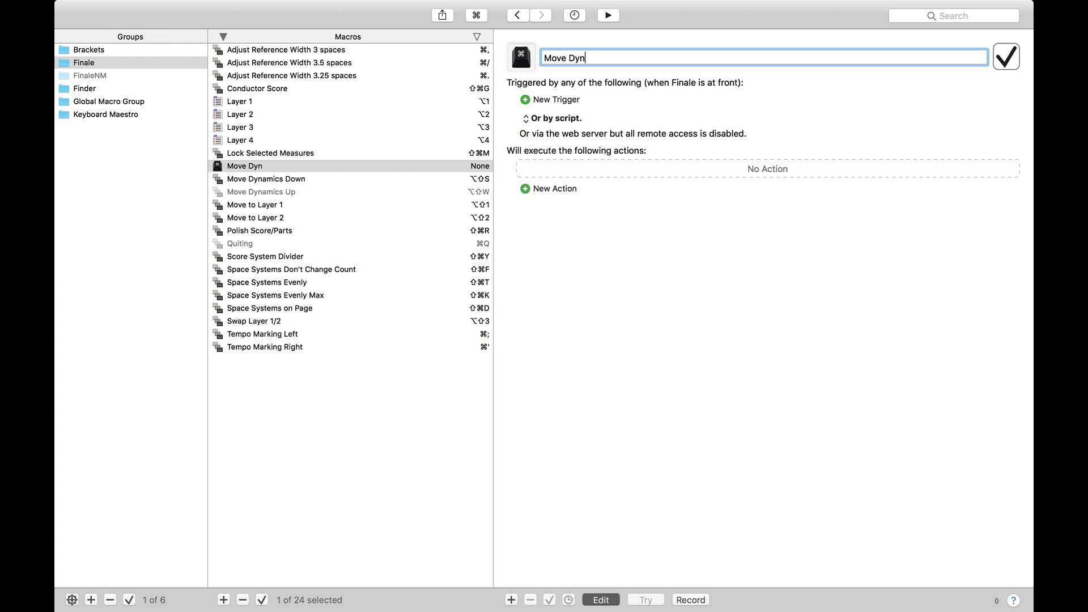
text(amics Up 2)
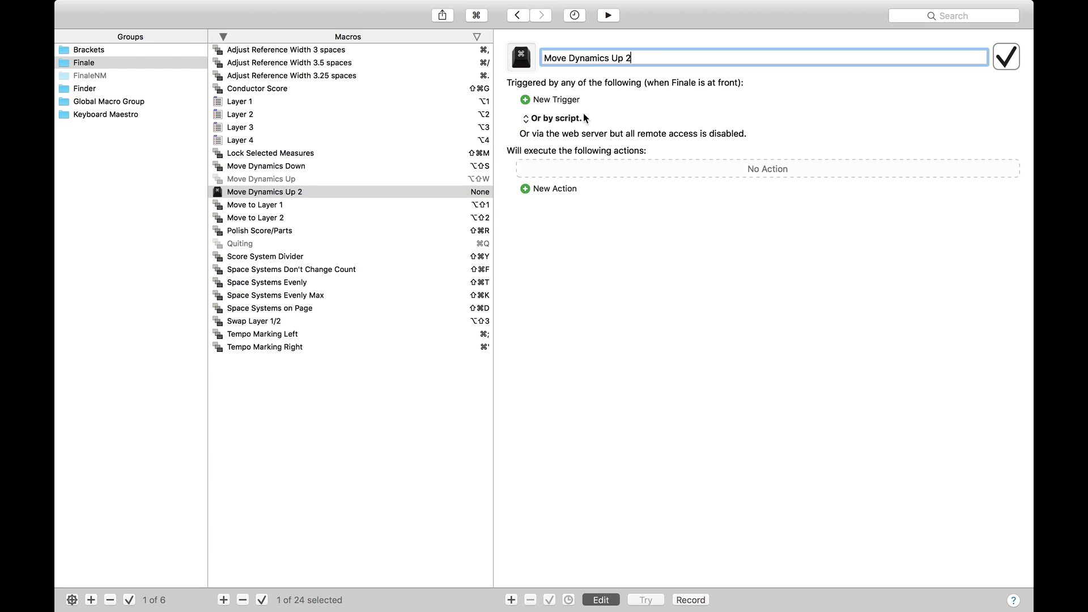
Give the new macro a hot key trigger of ⌥⇧S
click(531, 107)
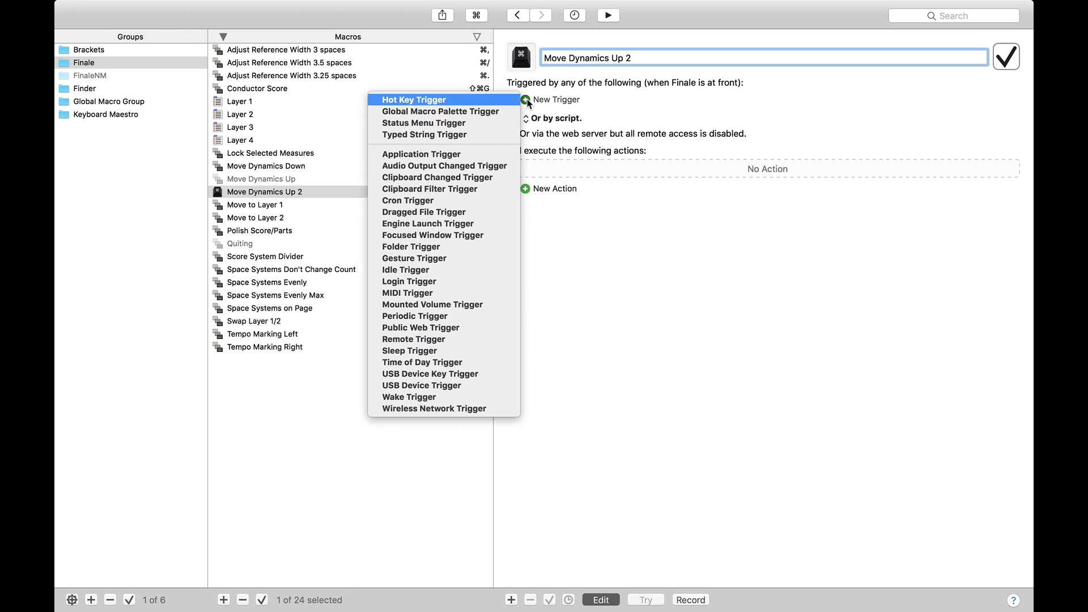
click(488, 100)
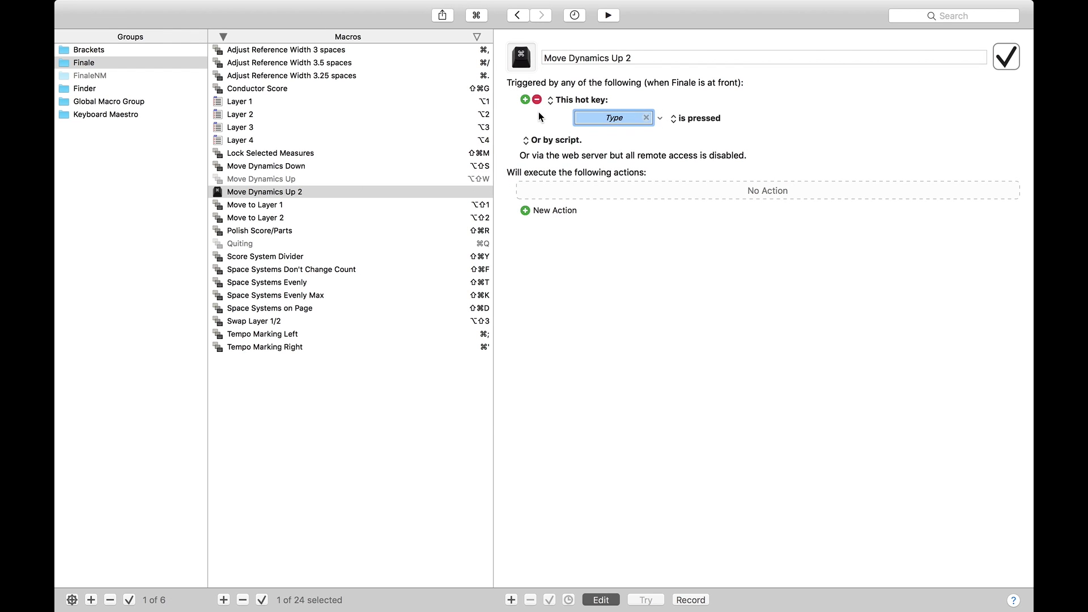
key(alt+shift+s)
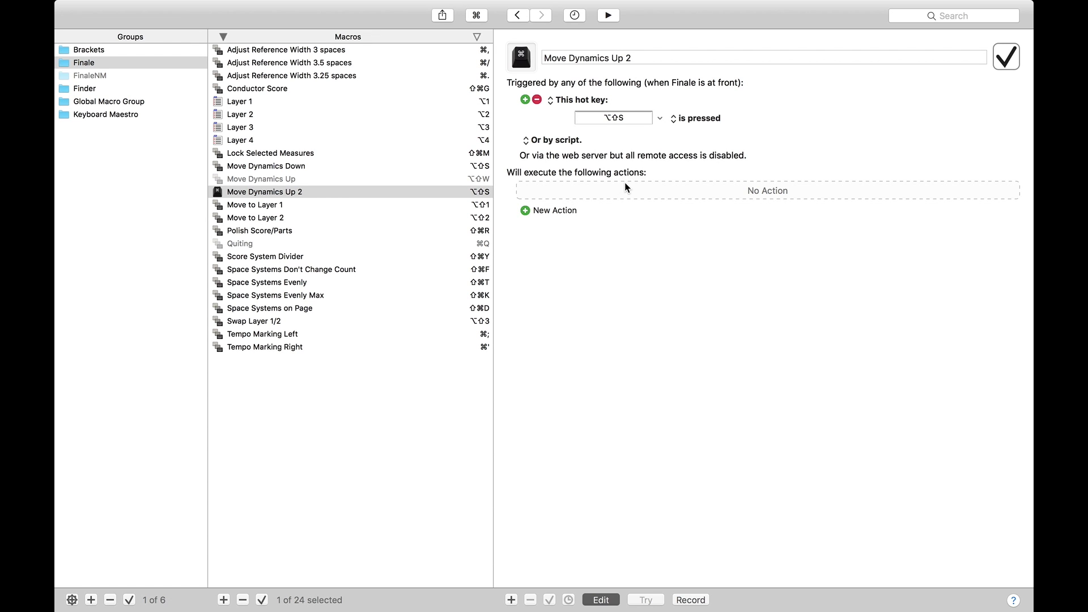
Add a Select or Show a Menu Item action targeting Finale's Plug-ins › TG Tools › Align/Move Dynamics…
click(530, 213)
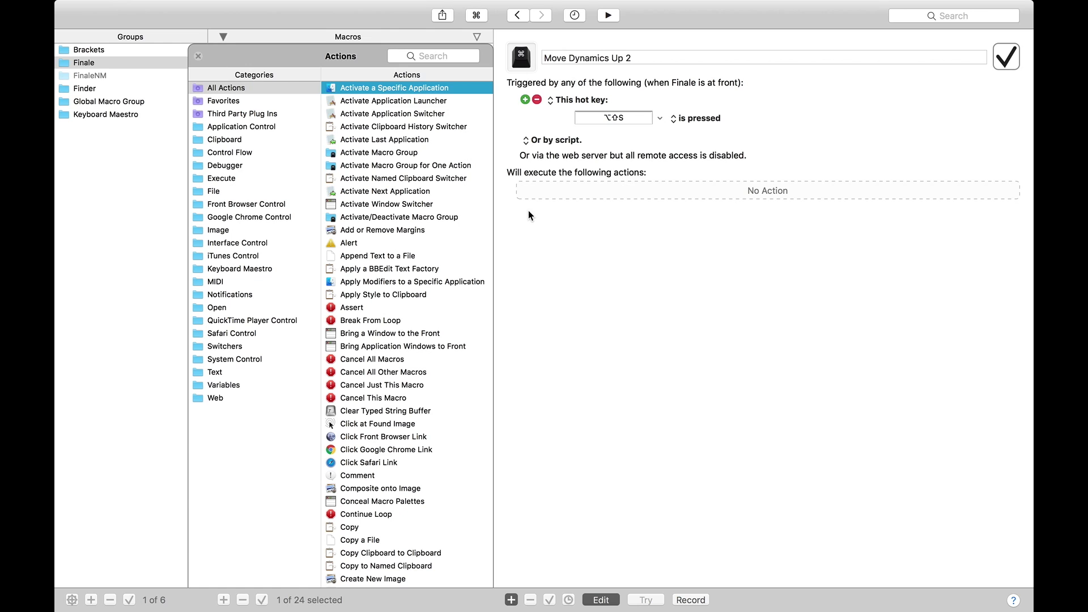
key(super+f)
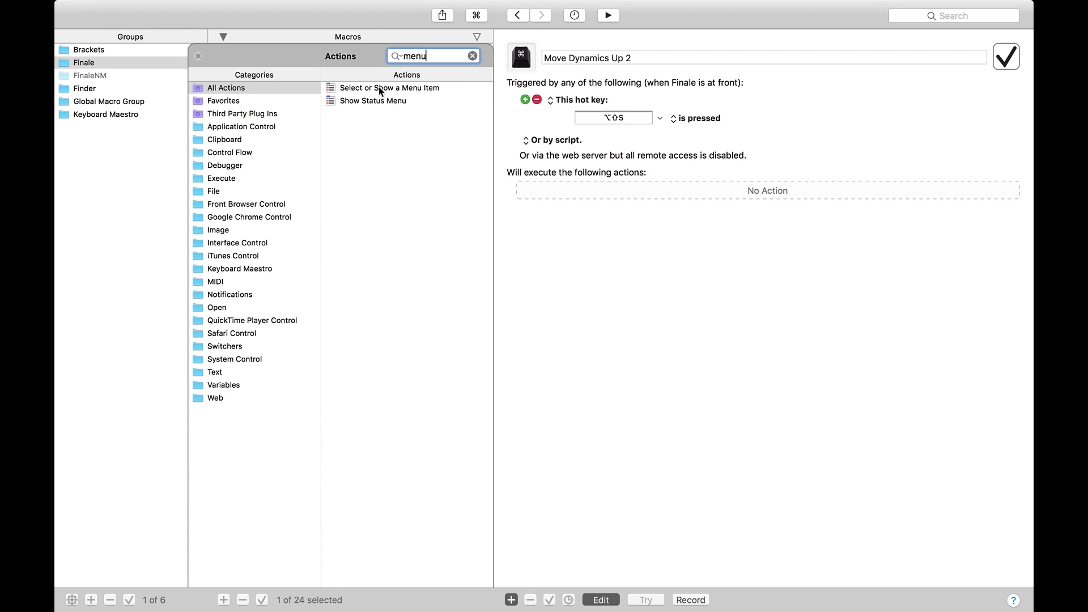
double_click(381, 89)
drag(381, 91, 618, 320)
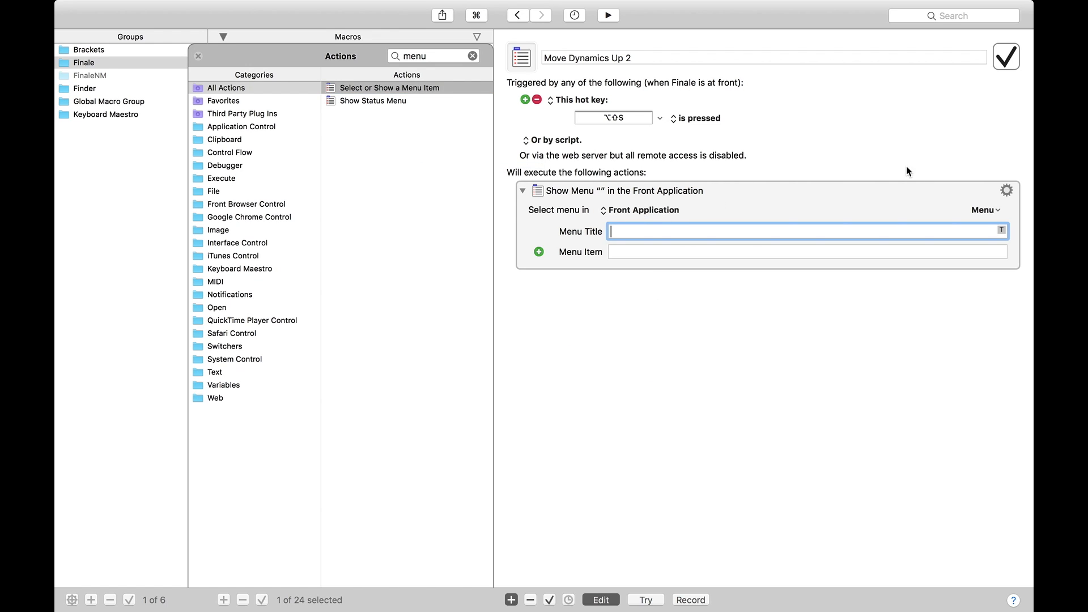
click(979, 214)
mouse_move(939, 238)
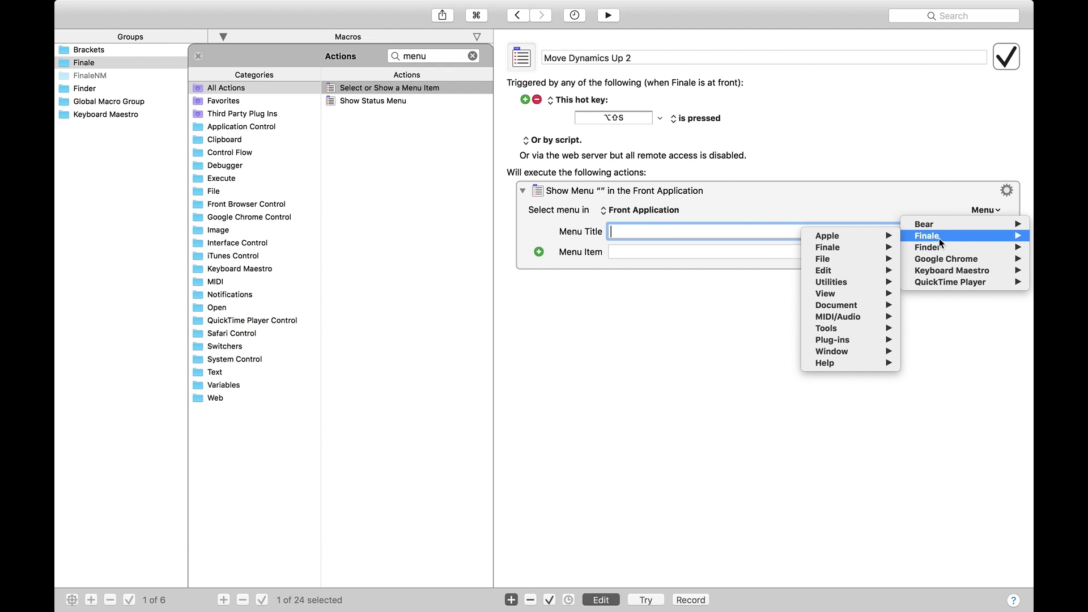
mouse_move(851, 247)
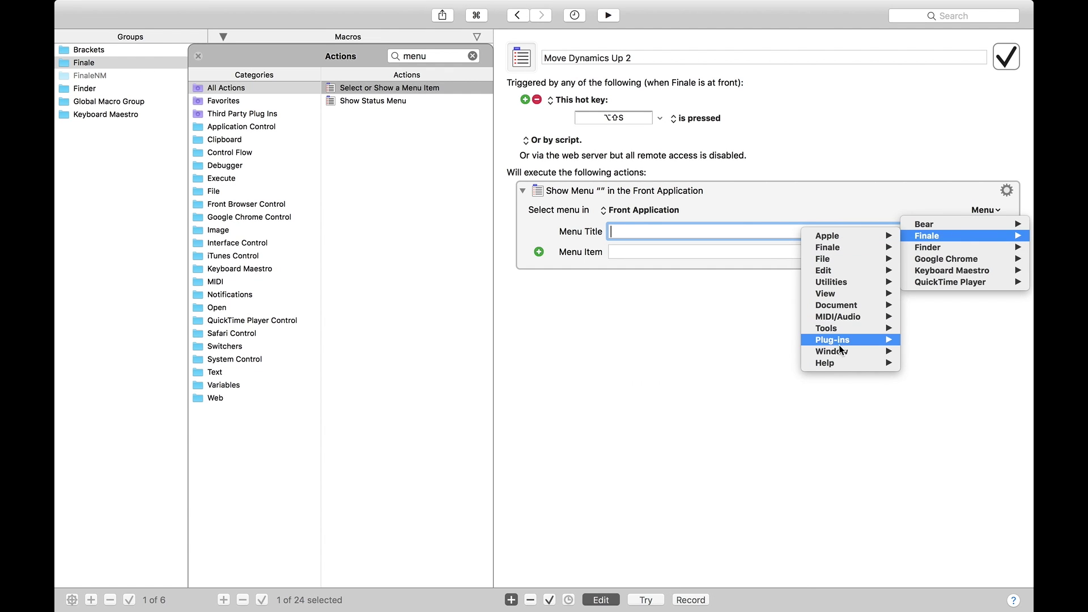
mouse_move(838, 351)
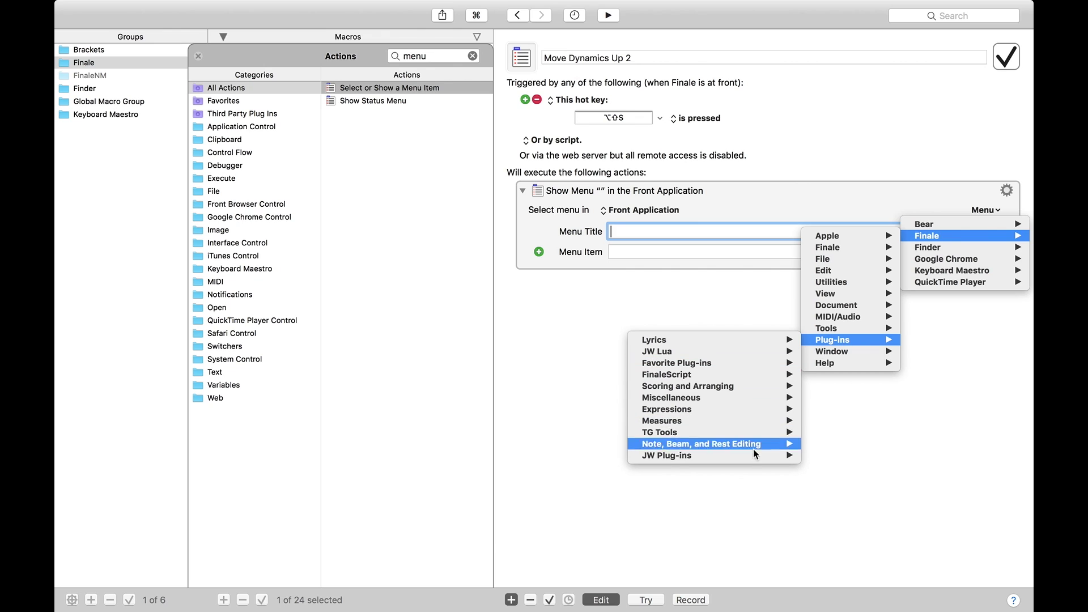
mouse_move(745, 433)
click(600, 431)
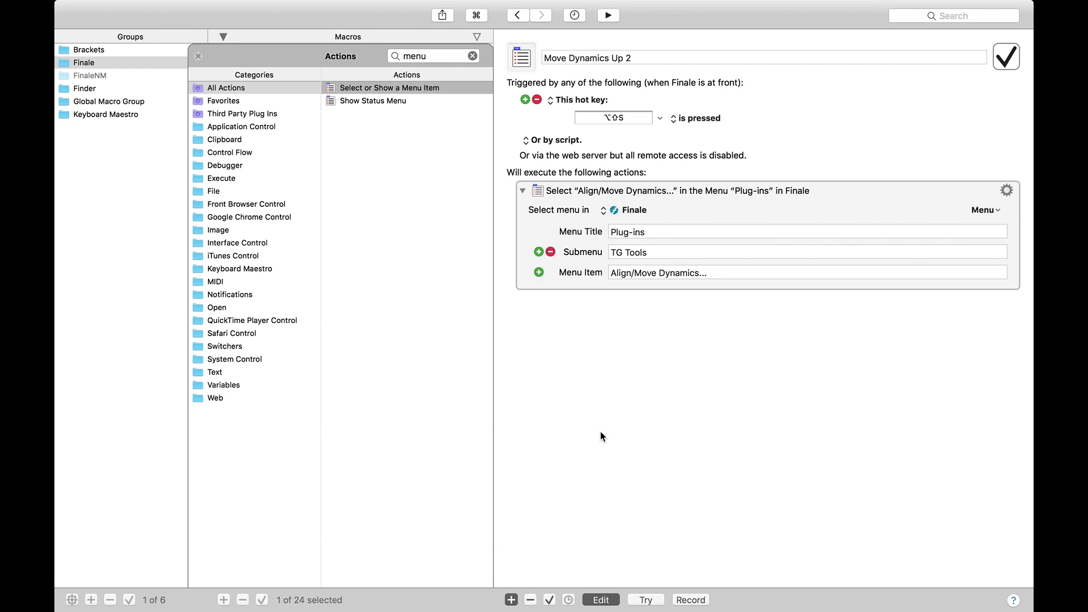
Run Align/Move Dynamics from Finale's Plug-ins menu, close it, and check the macro editor
key(super+Tab)
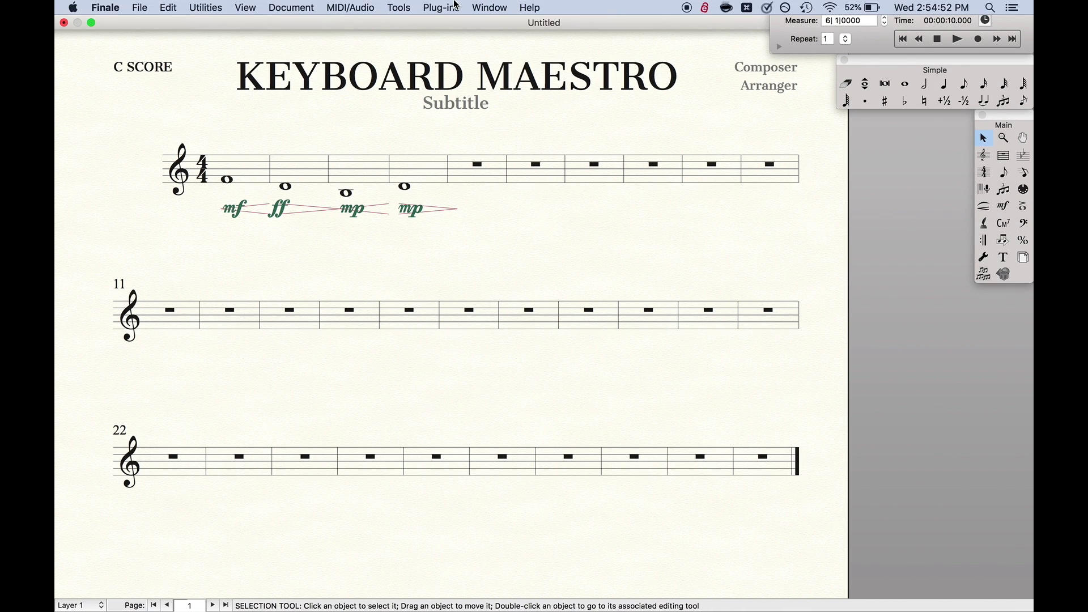
click(456, 6)
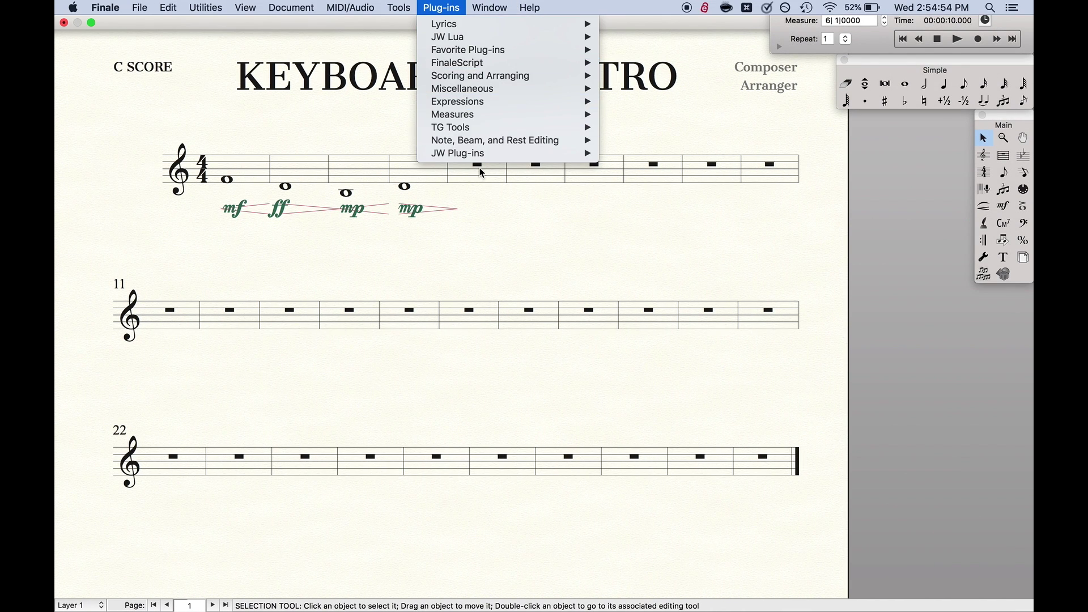
mouse_move(507, 126)
click(682, 127)
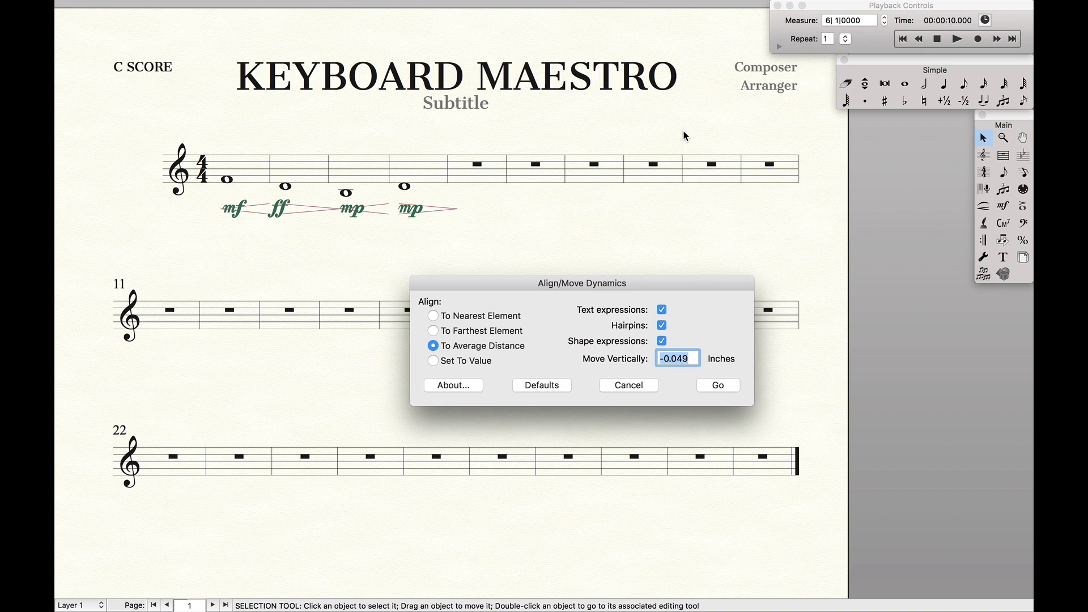
click(629, 385)
key(super+Tab)
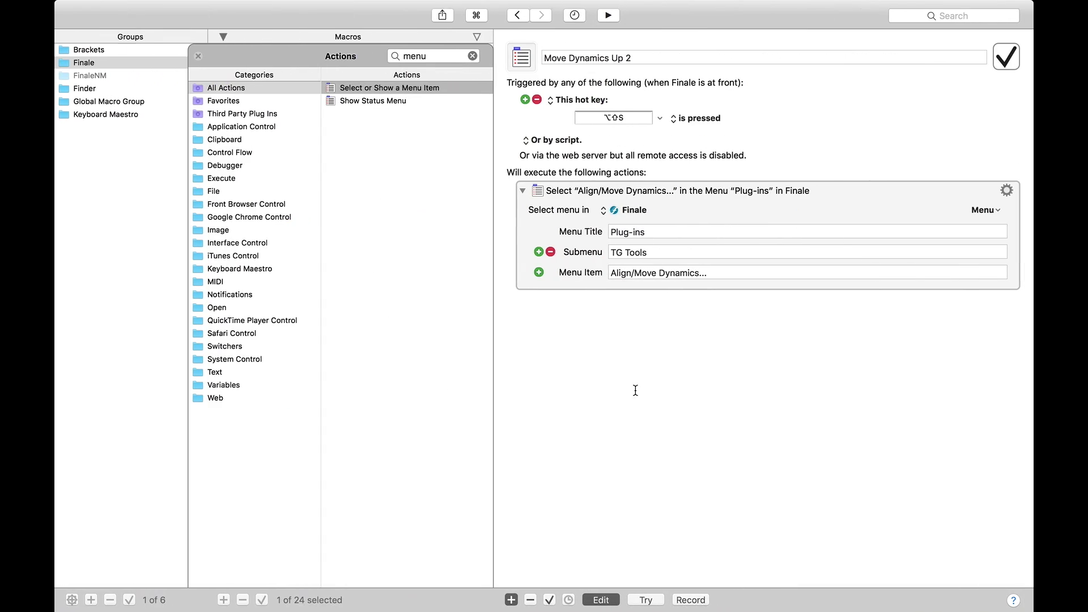
key(super+Tab)
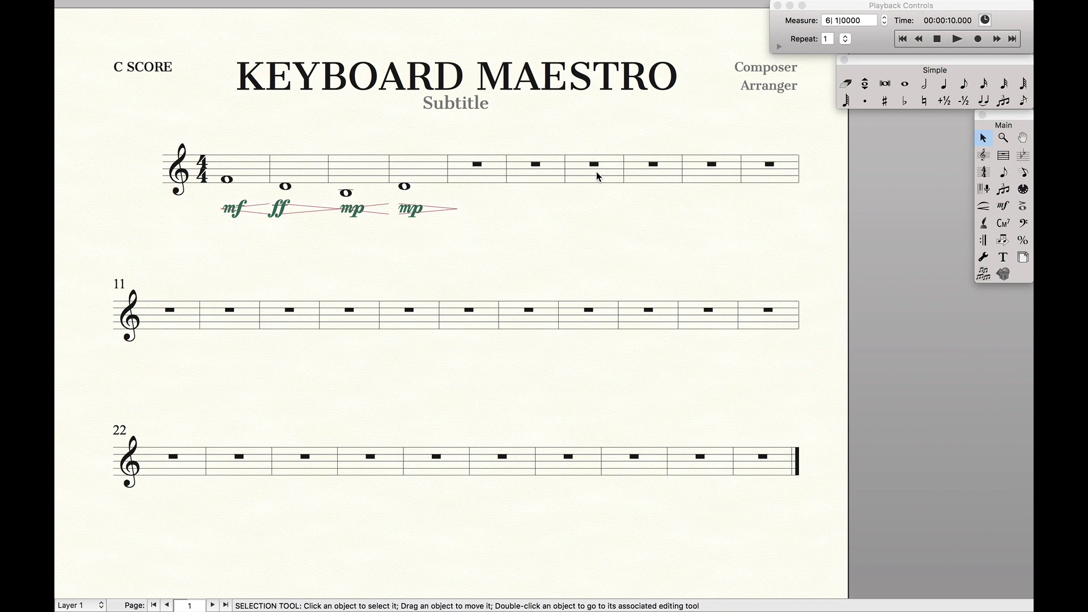
Test the new macro several times, repositioning and dismissing the dynamics dialog each time
key(ctrl+alt+d)
click(537, 283)
drag(537, 283, 523, 205)
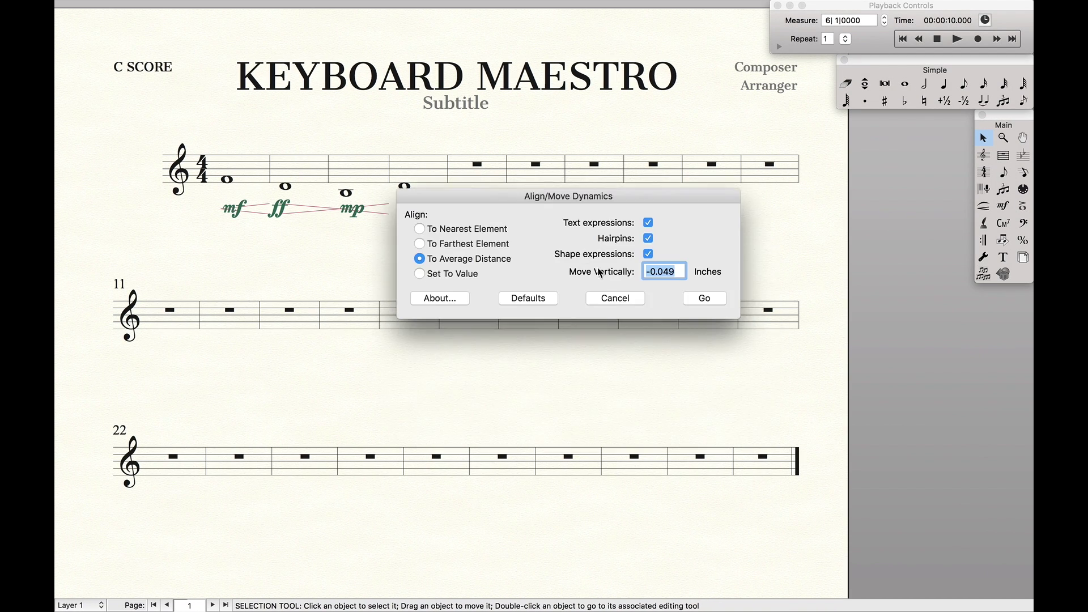
click(603, 295)
key(ctrl+alt+d)
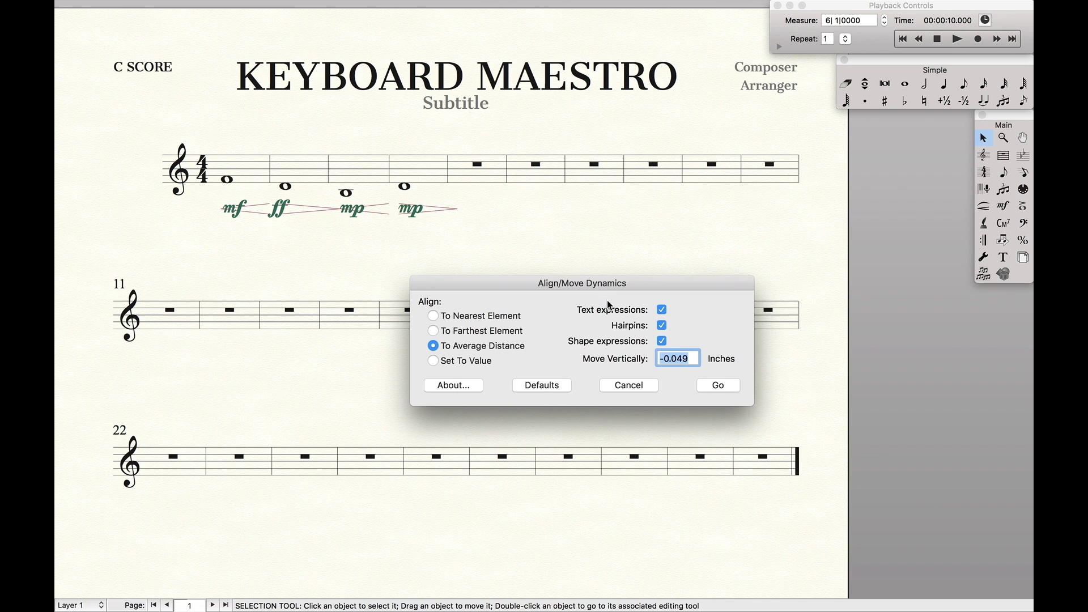
drag(599, 285, 595, 240)
click(627, 342)
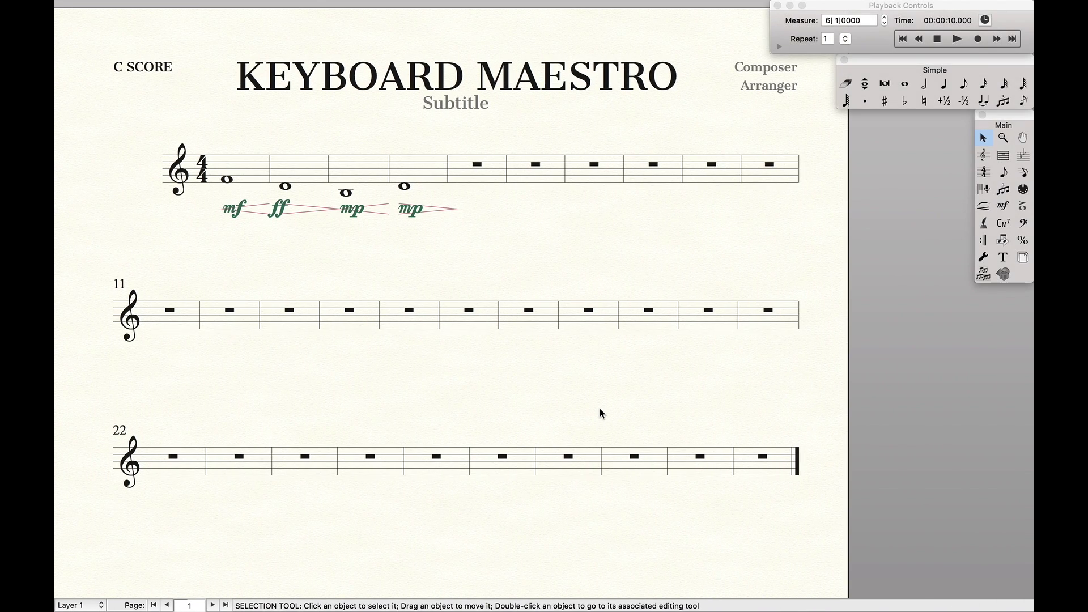
key(alt+shift+w)
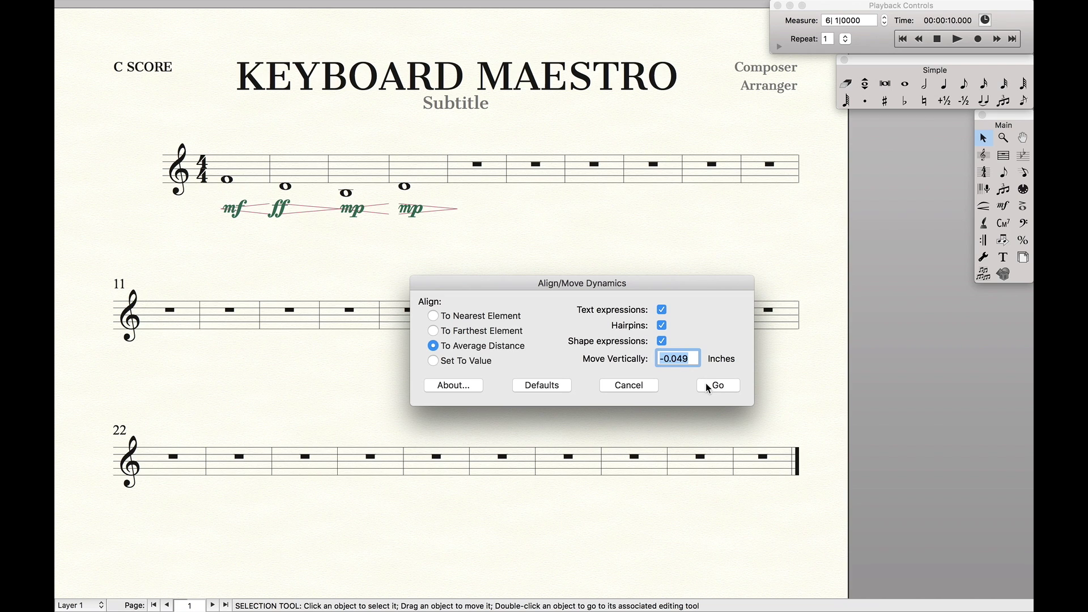
click(550, 225)
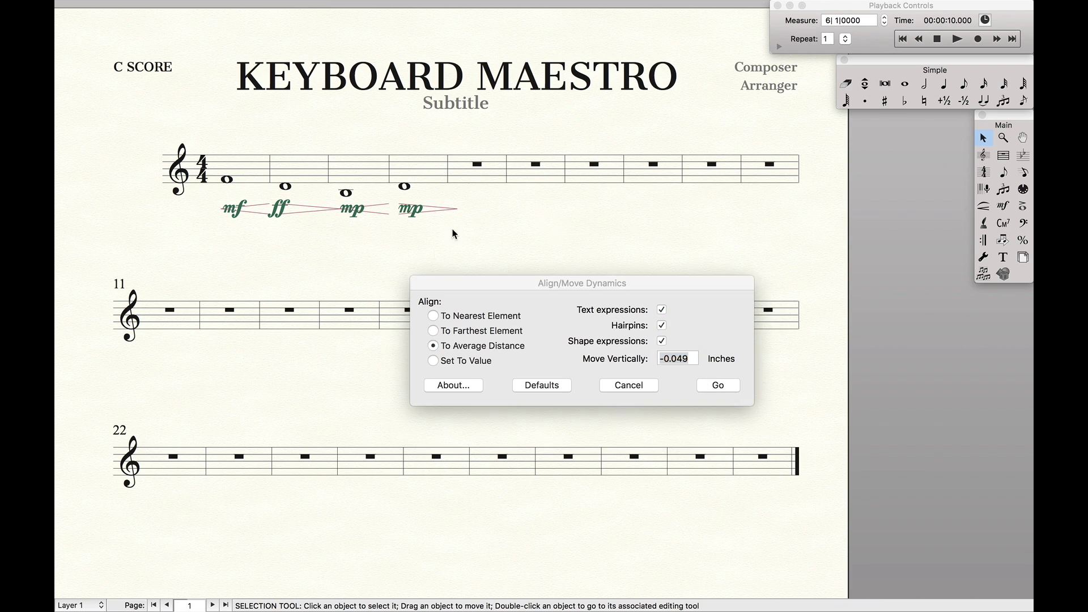
click(617, 385)
Select measures 1–4 and move their dynamics up 0.05 with the Align/Move Dynamics dialog
drag(440, 198, 255, 162)
key(ctrl+alt+d)
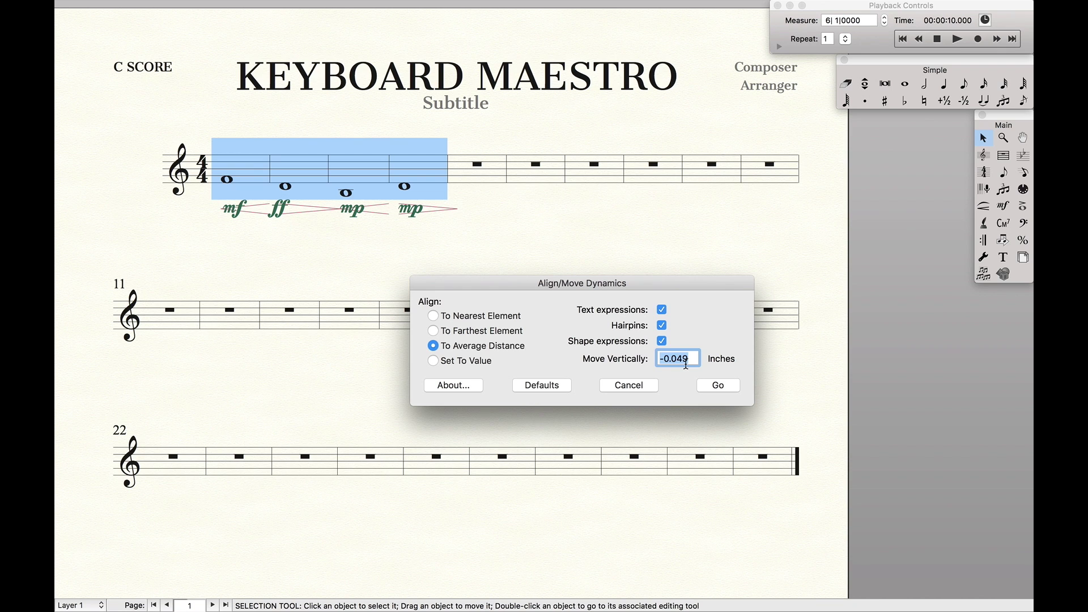
text(0.05)
click(729, 391)
click(614, 387)
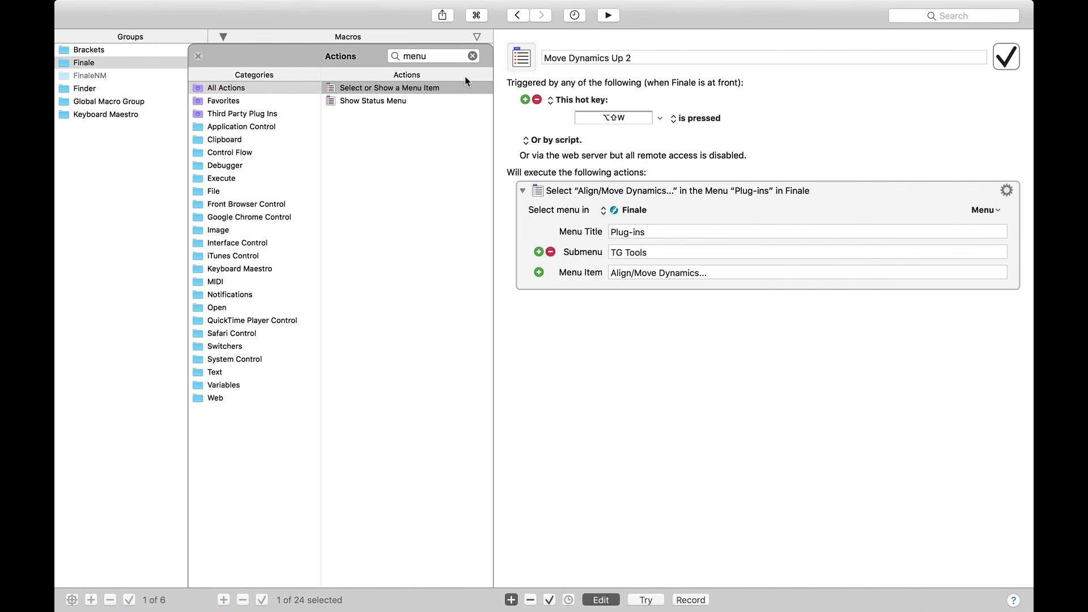
Add an Insert Text by Typing action that types 0.05
click(446, 55)
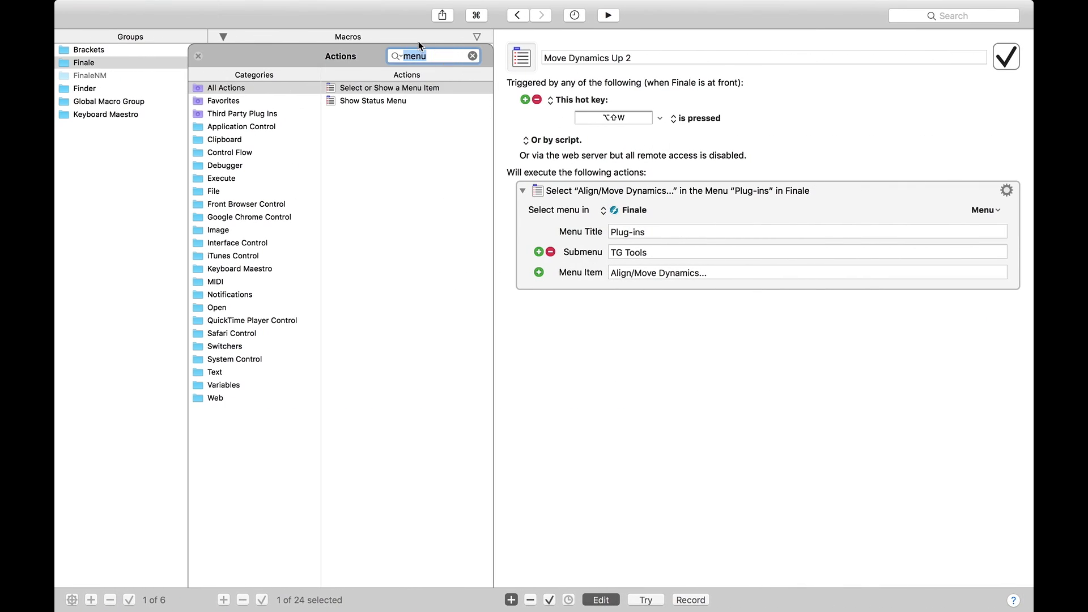
text(type)
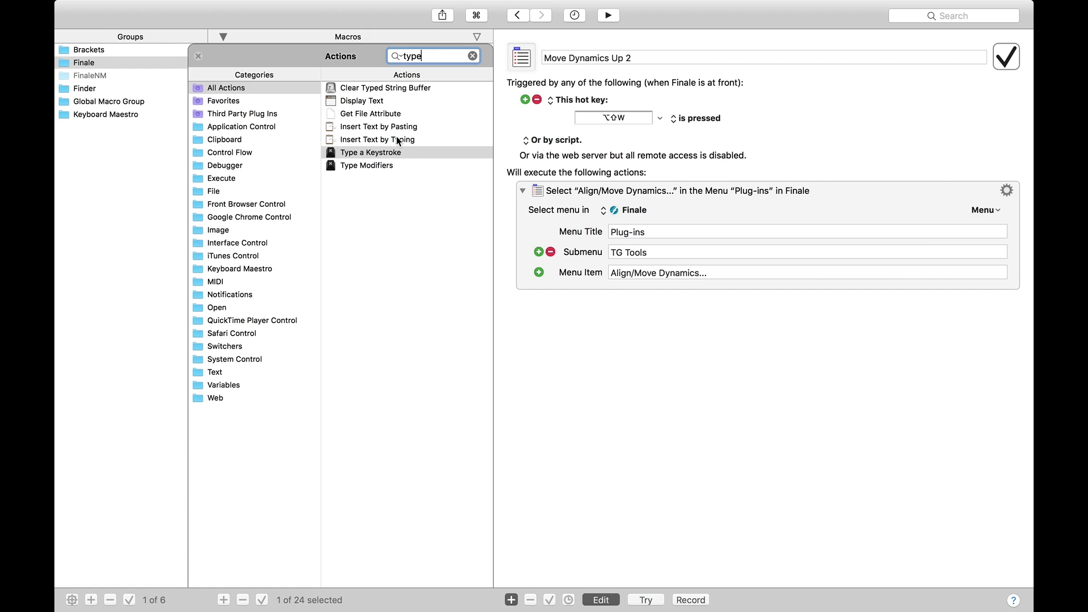
double_click(385, 139)
text(0)
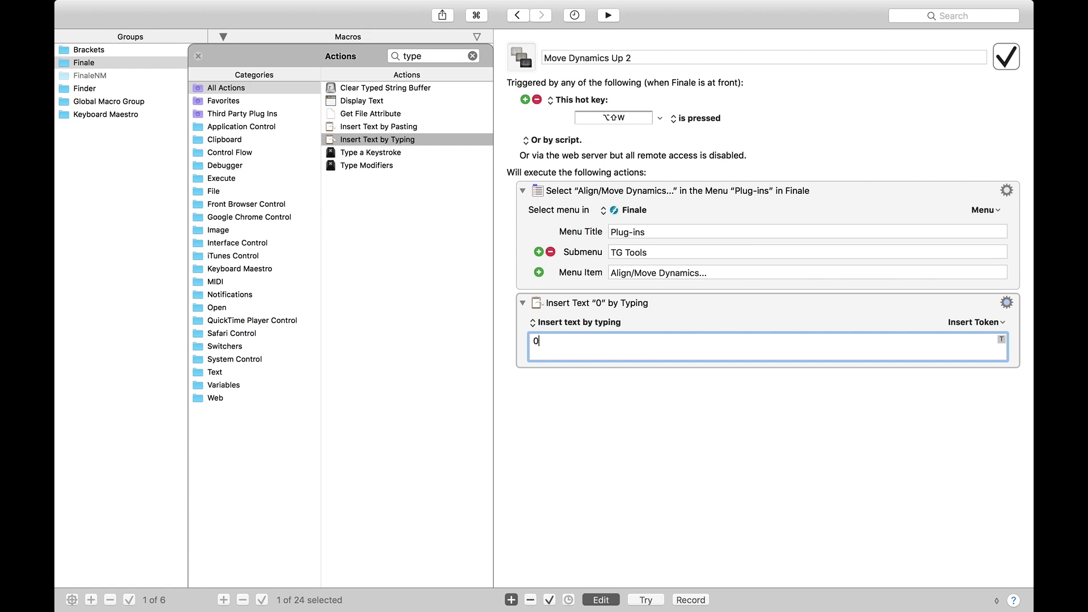
text(.05)
Add a Press a Button action for the Go button
click(412, 57)
text(button)
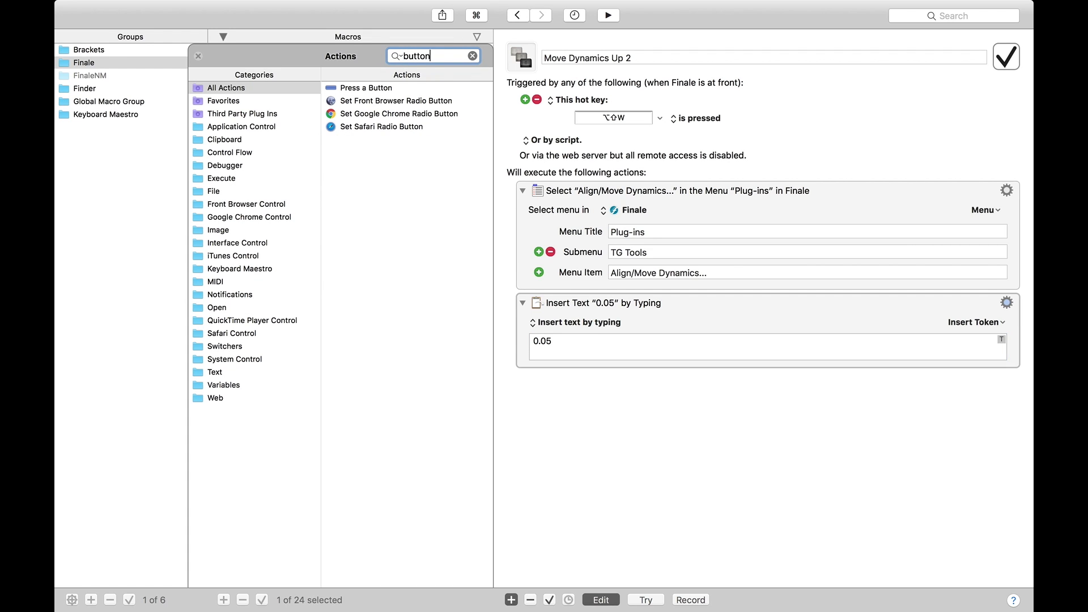
double_click(369, 89)
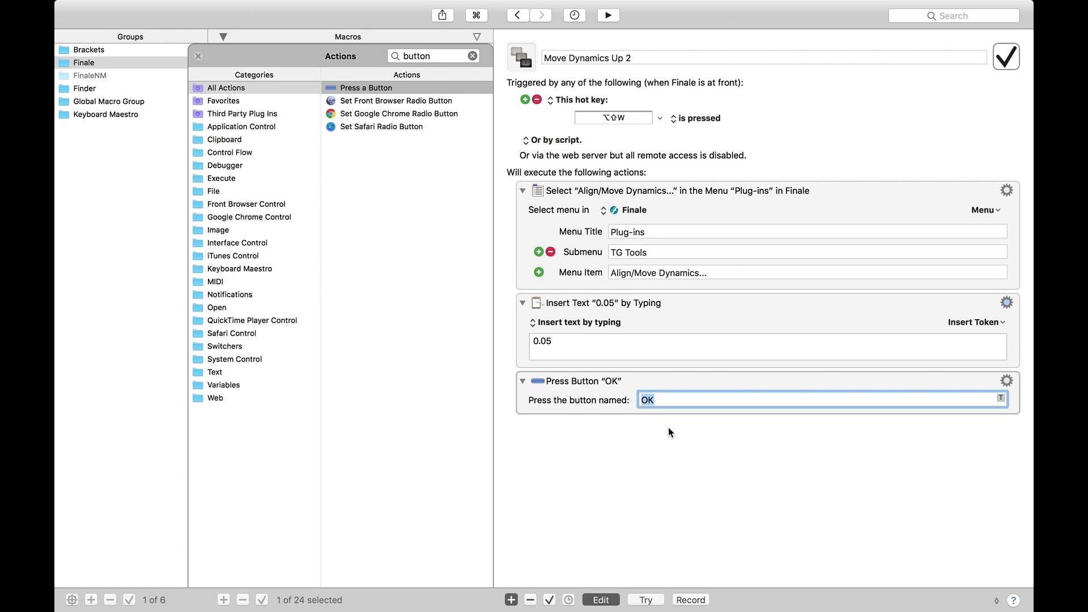
text(Gr)
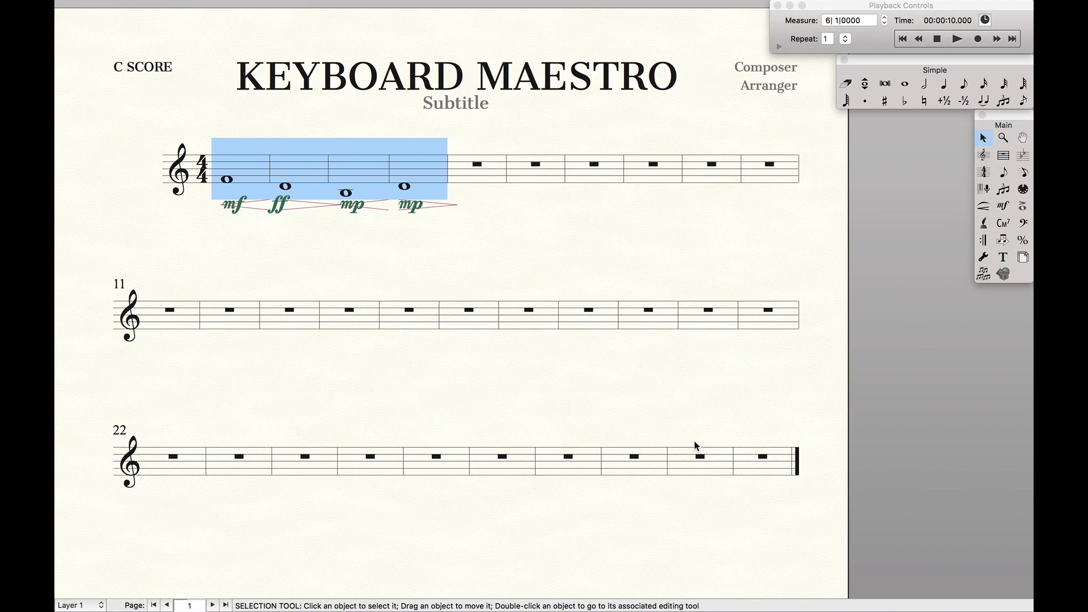
Test-run the macro twice, then duplicate the Go button step and rename it Close
key(super+shift+d)
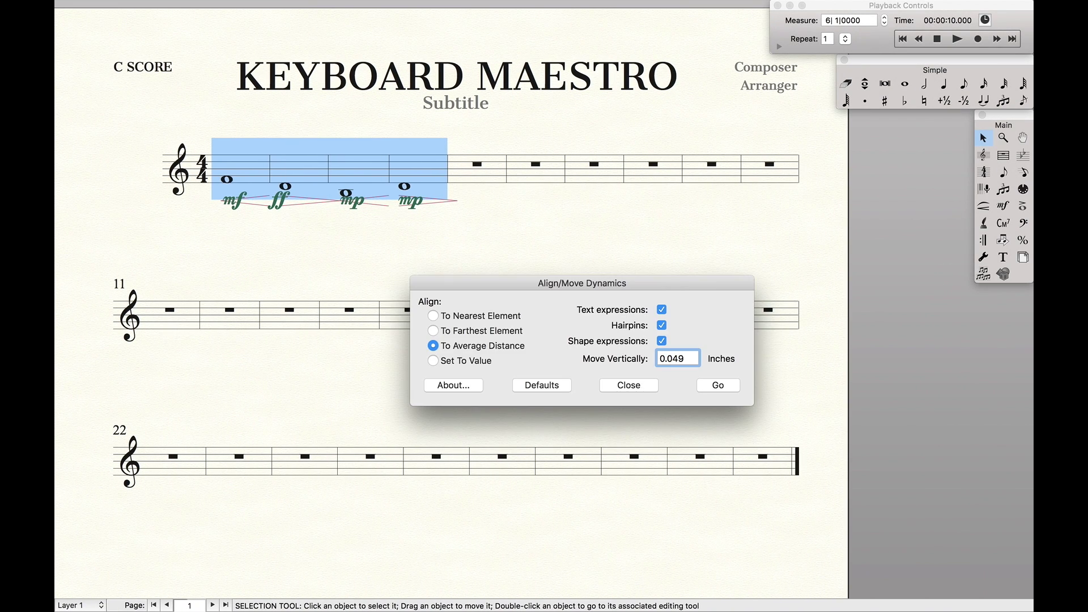
key(super+shift+d)
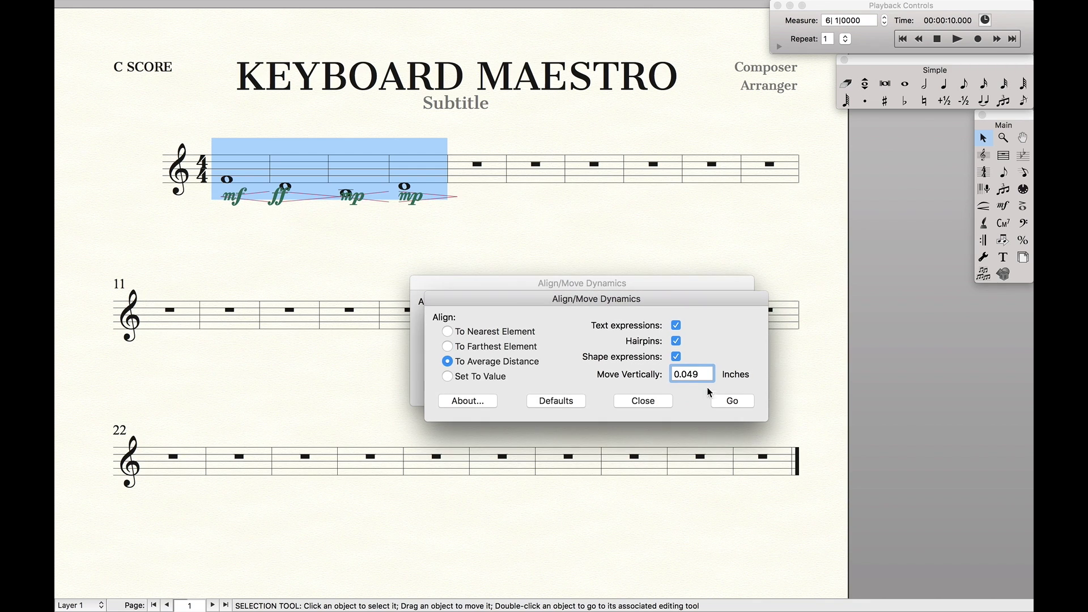
click(643, 403)
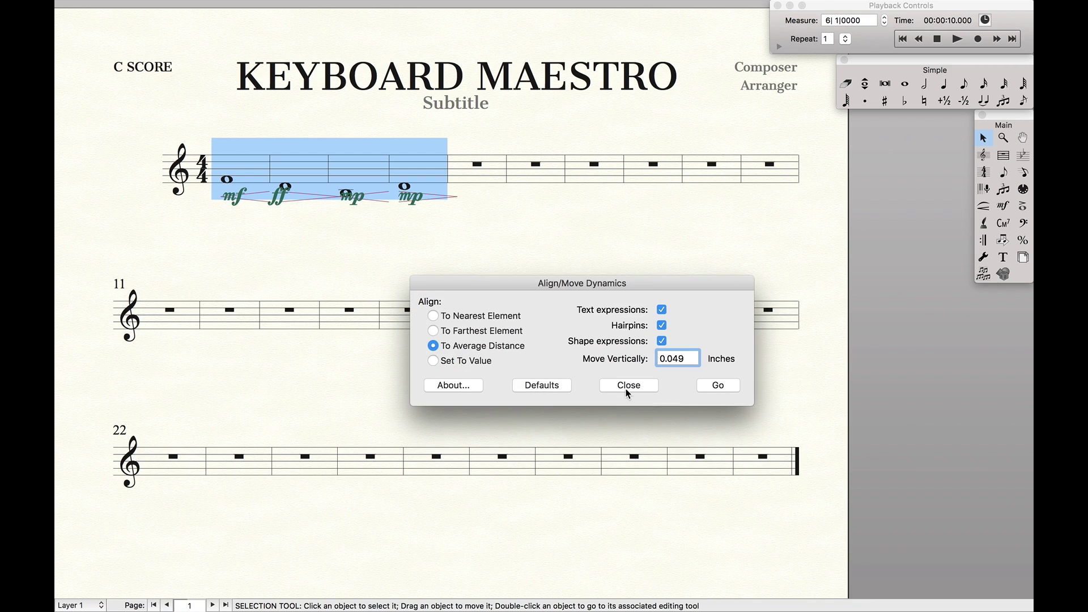
click(628, 386)
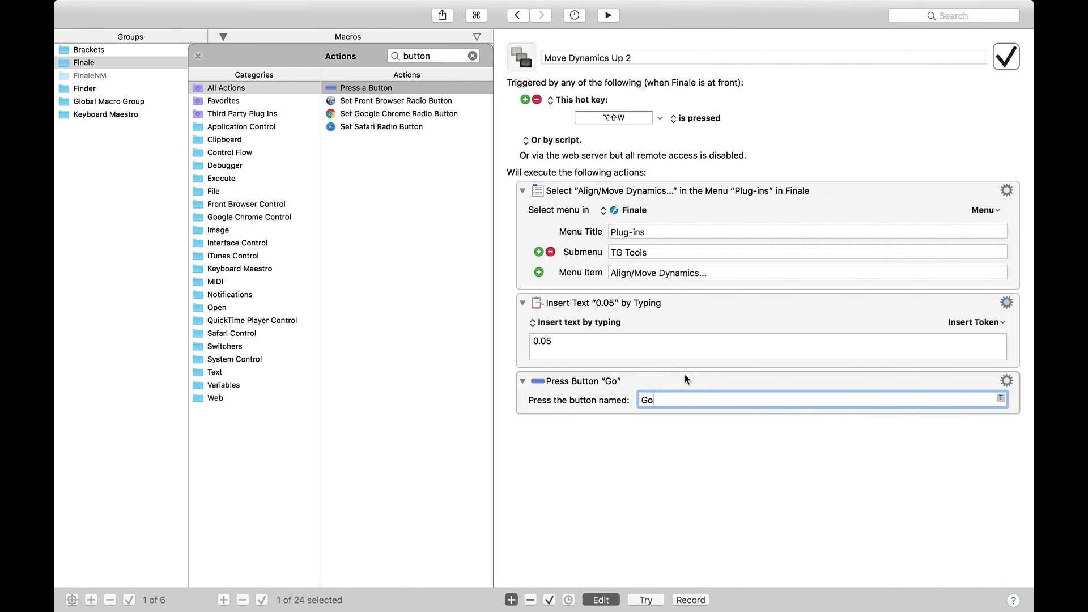
key(super+d)
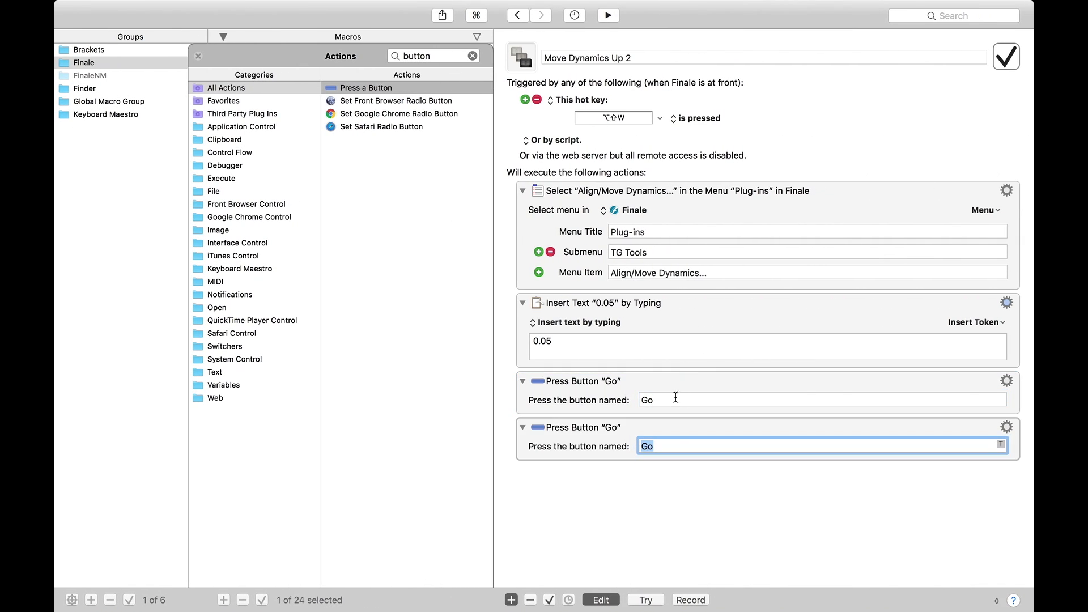
text(Close)
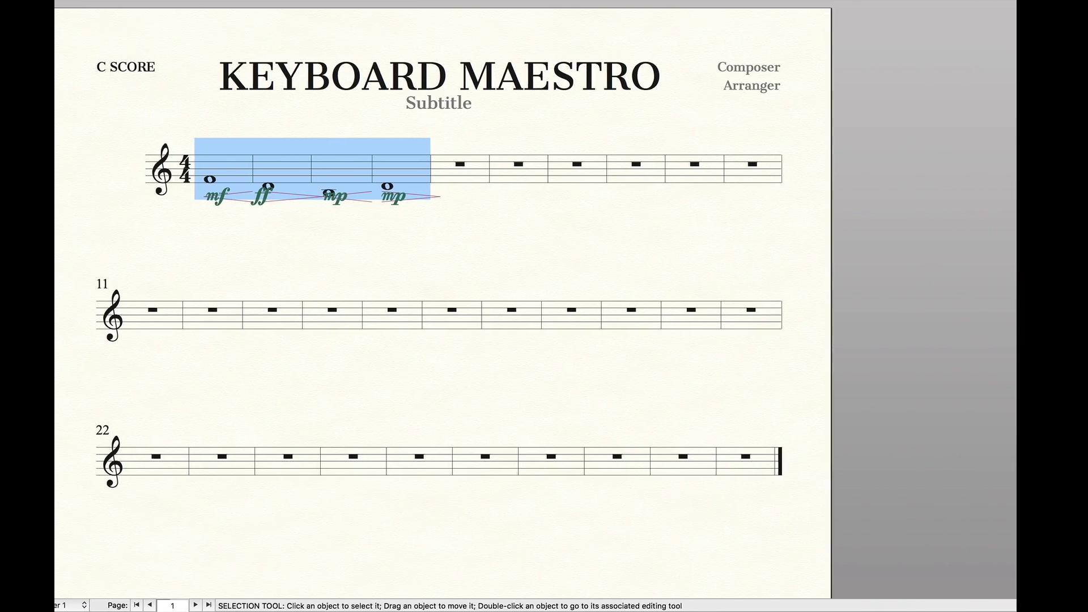
Run the macro twice on the dynamics, then reselect measures 1–4
key(super+alt+d)
key(super+alt+d)
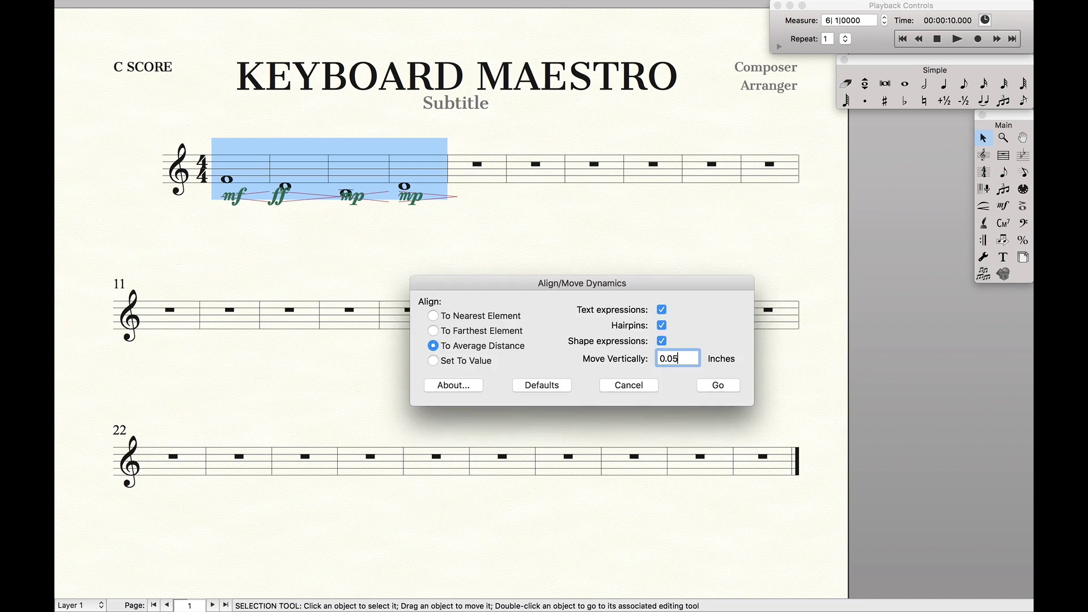
key(super+alt+d)
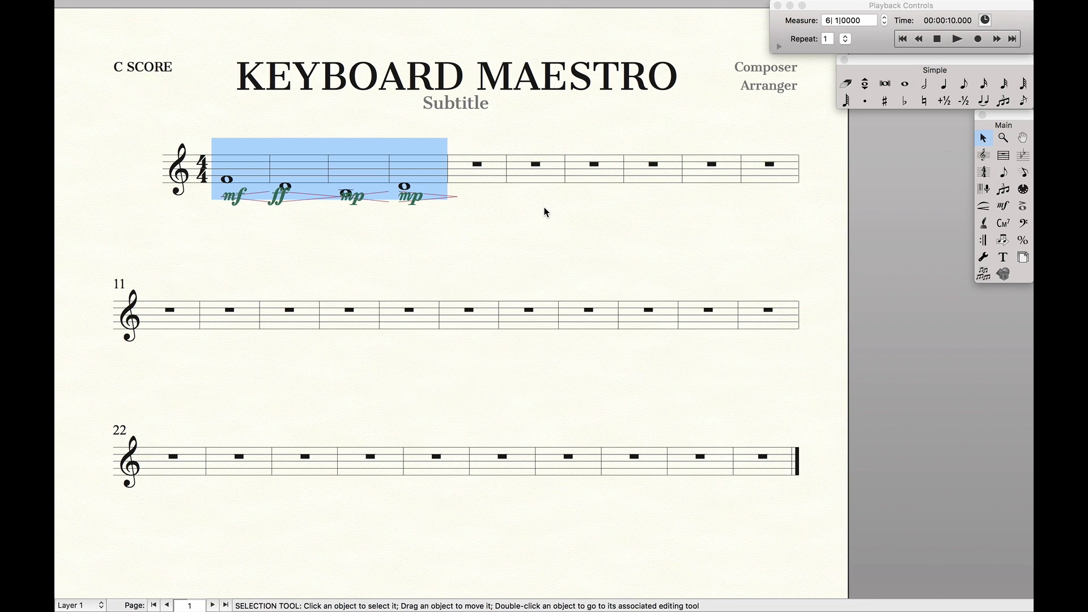
click(536, 231)
click(401, 175)
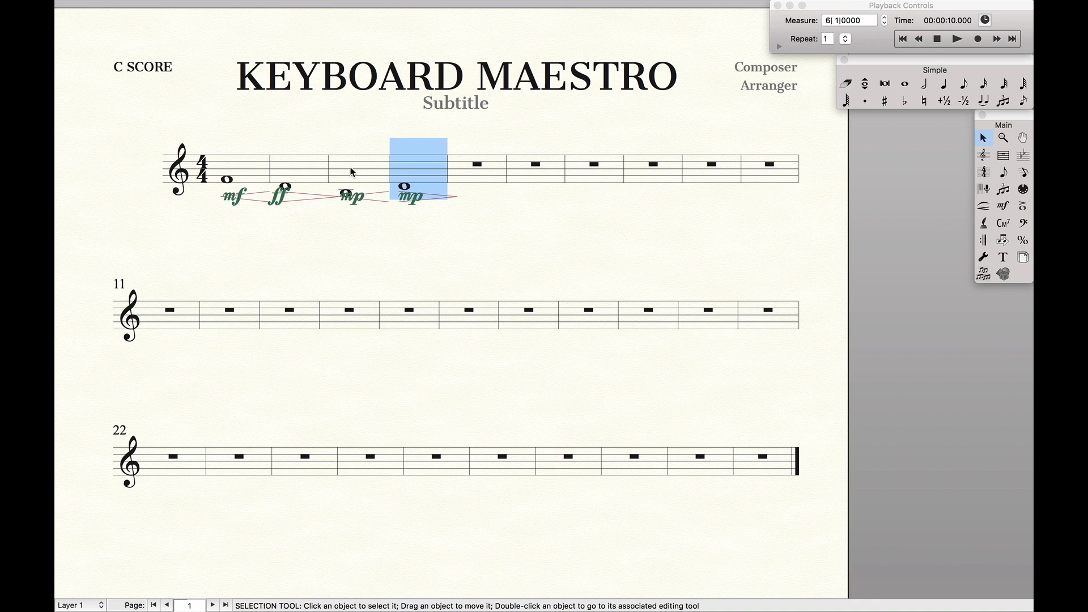
shift+click(265, 167)
Move the dynamics down by -0.049 three times with Align/Move Dynamics
key(super+alt+d)
text(-0.049)
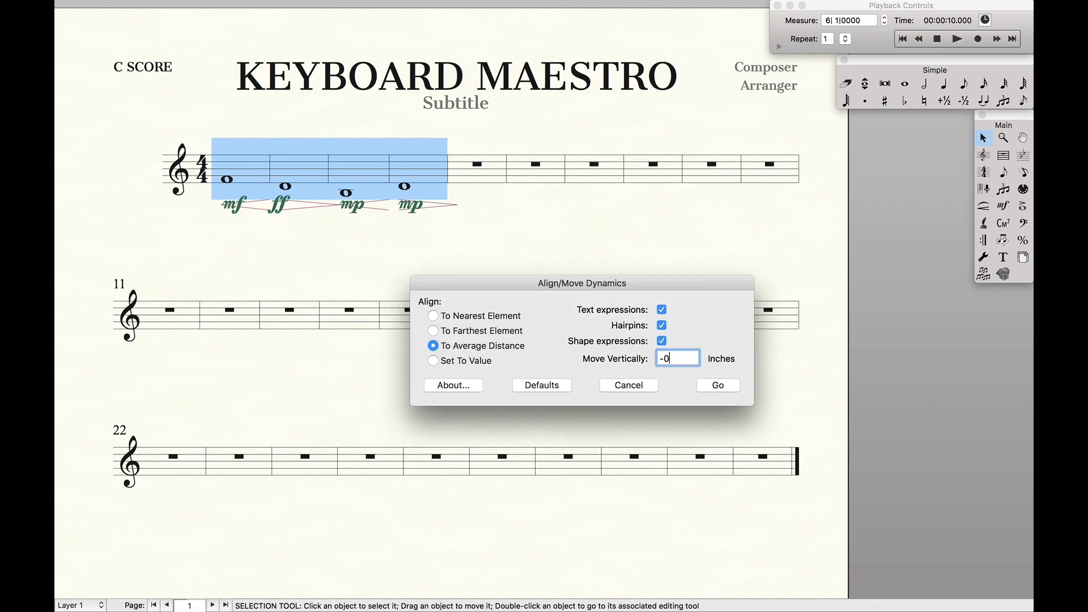
key(Return)
key(super+alt+d)
key(Return)
key(super+alt+d)
key(Return)
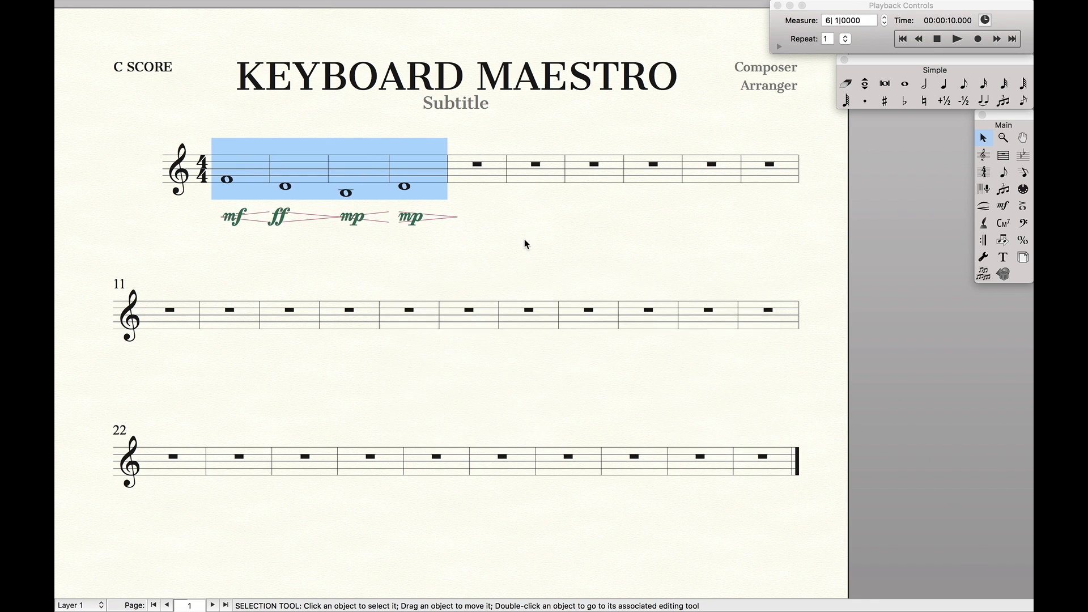
Move the dynamics back up by 0.05 several times, then close the plug-in
key(super+alt+d)
text(0.05)
key(Return)
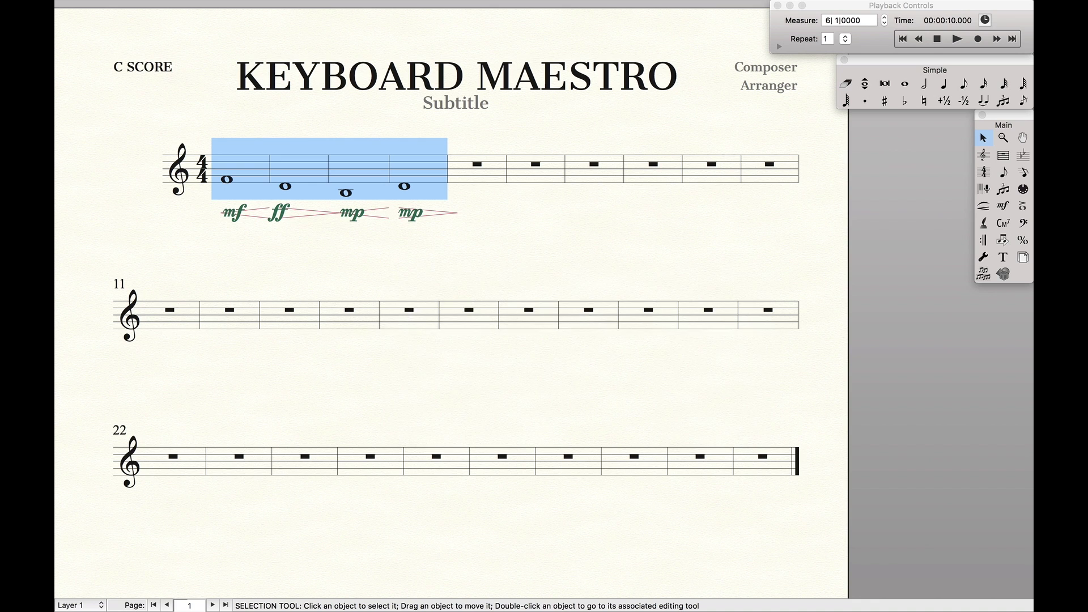
key(super+alt+d)
key(Return)
key(super+alt+d)
text(0.05)
key(Return)
key(super+alt+d)
key(Return)
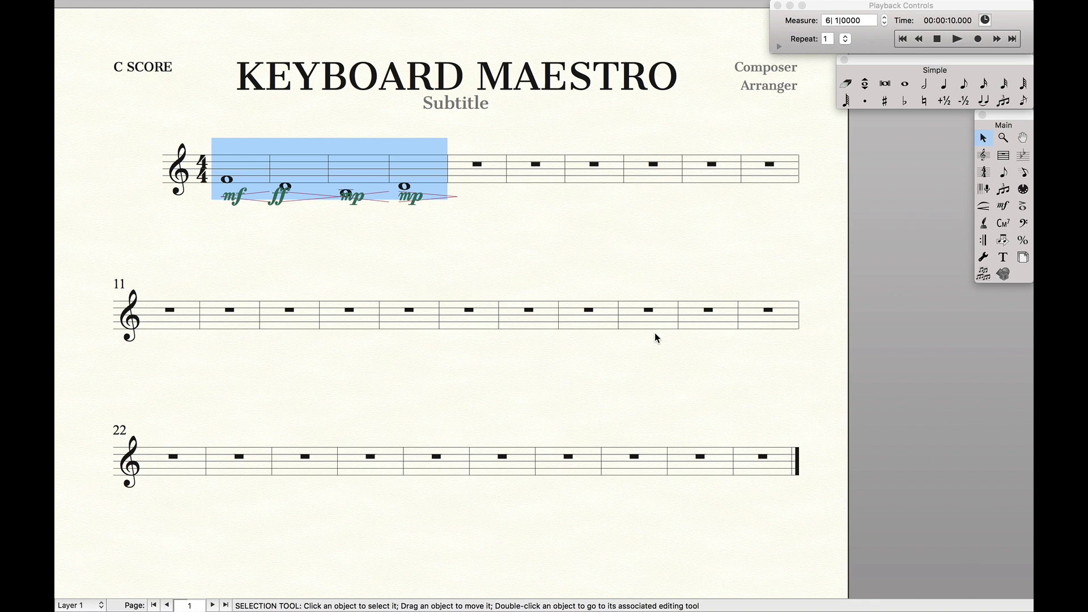
key(super+alt+d)
key(Return)
Change the macro's typed amount from 0.05 to -0.05 and return to Finale
key(super+Tab)
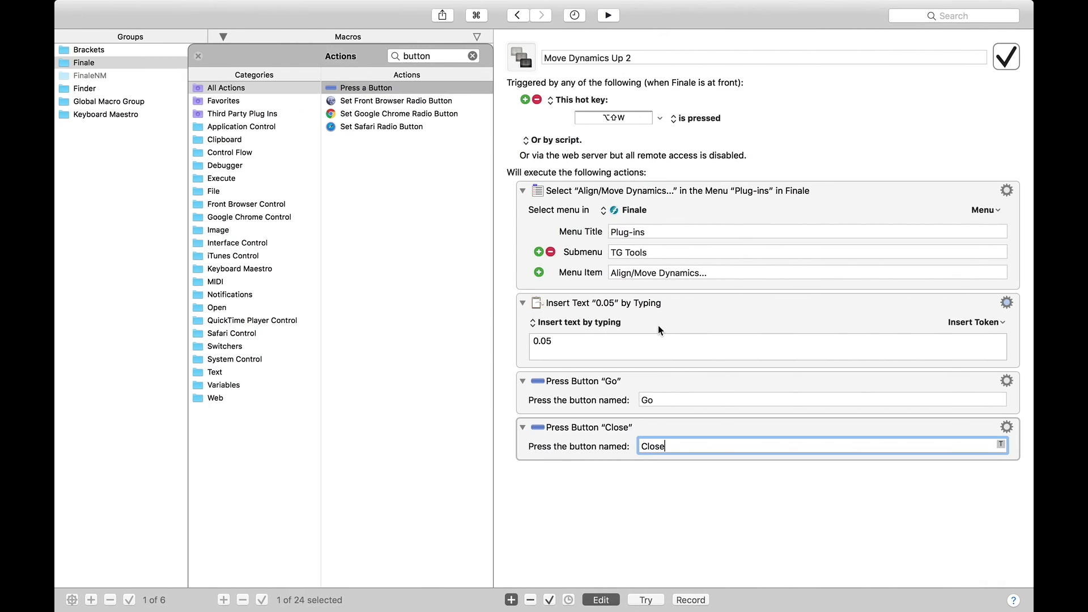
click(533, 342)
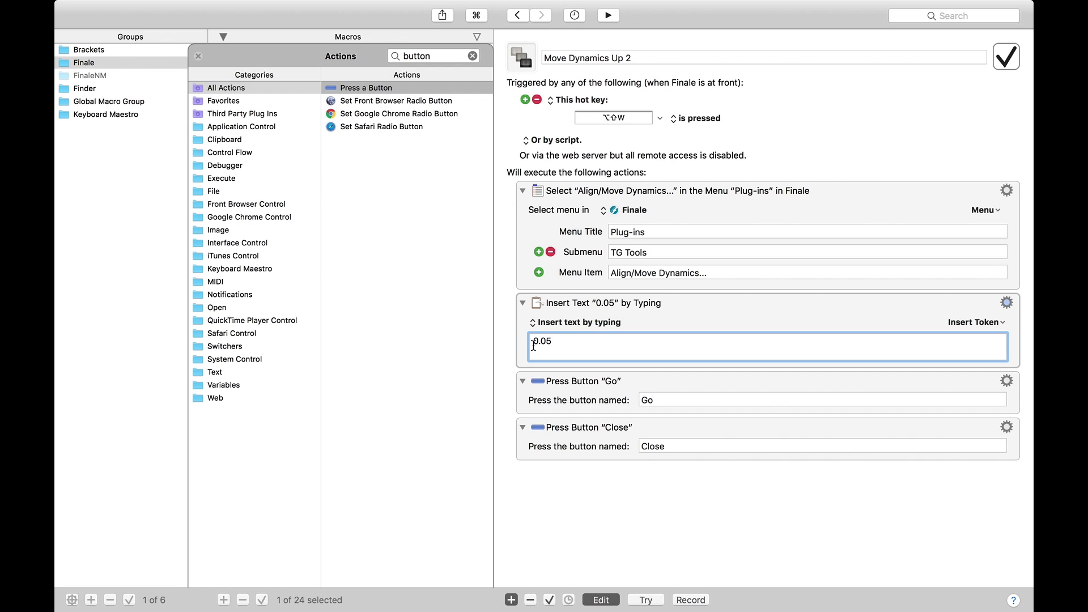
text(-)
key(super+Tab)
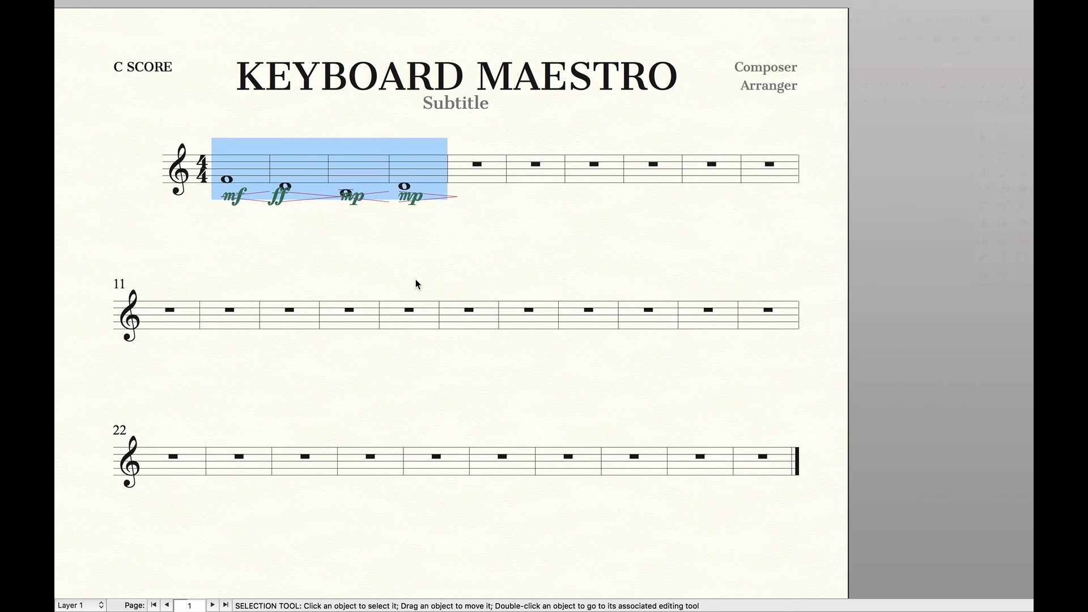
Run the macro on Finale's dynamics, then remove the minus sign so the amount reads 0.05
key(alt+shift+w)
key(alt+shift+w)
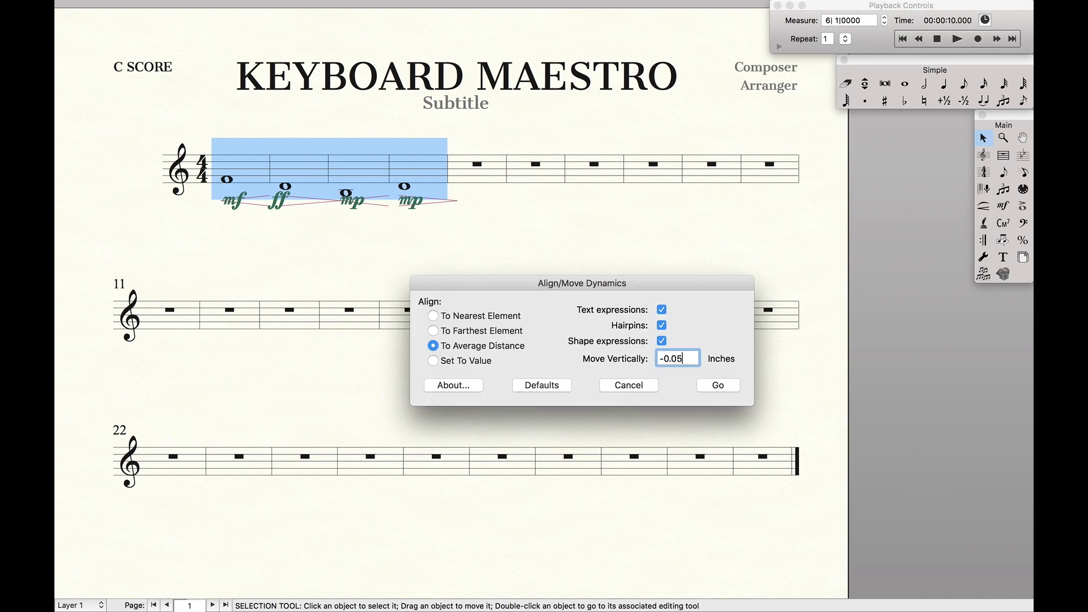
key(super+Tab)
key(BackSpace)
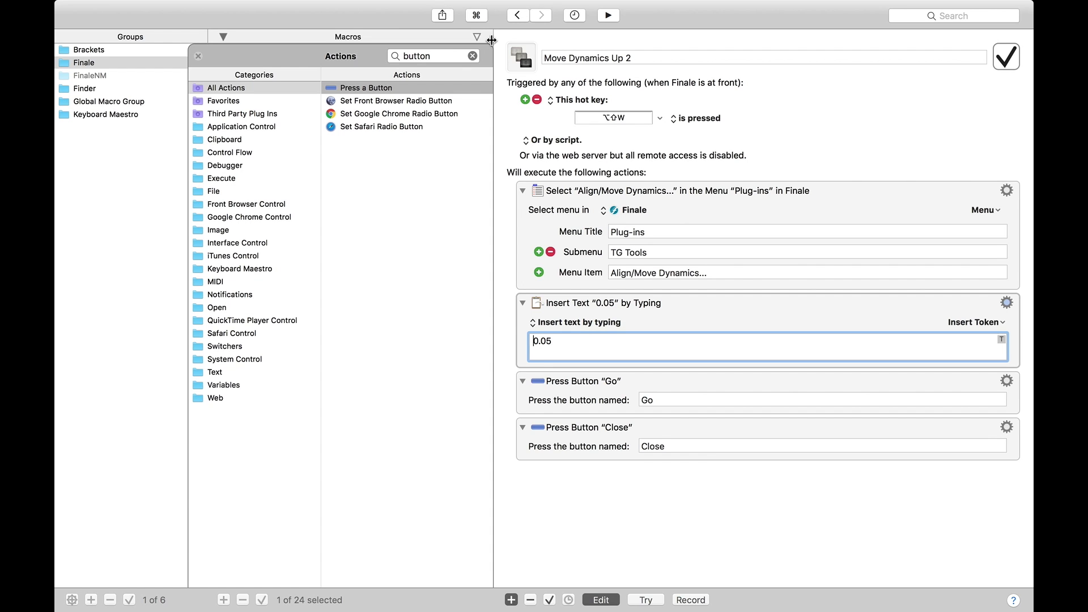
click(473, 55)
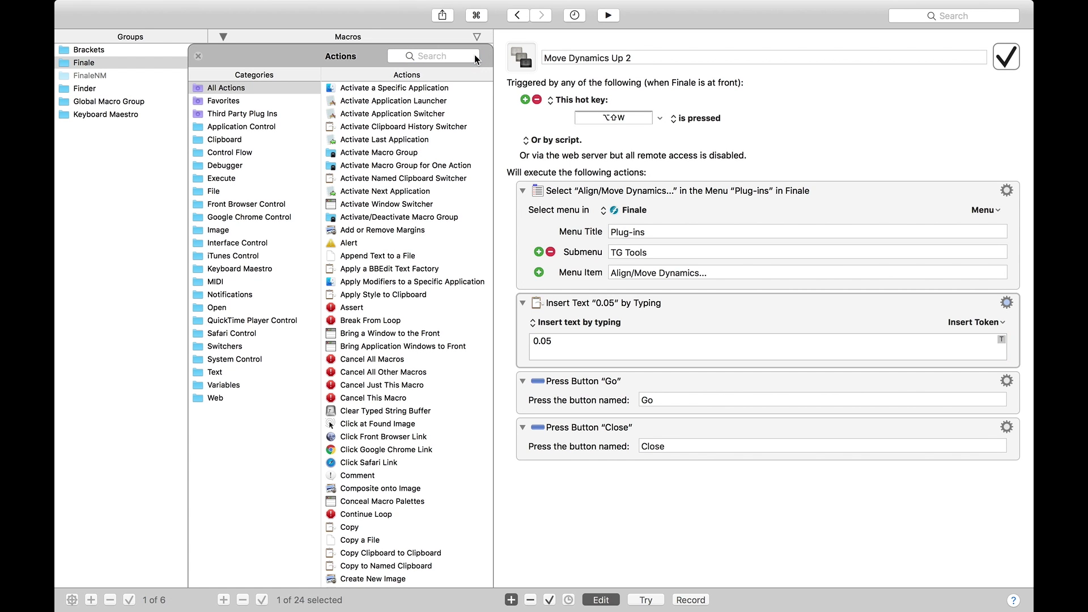
key(super+k)
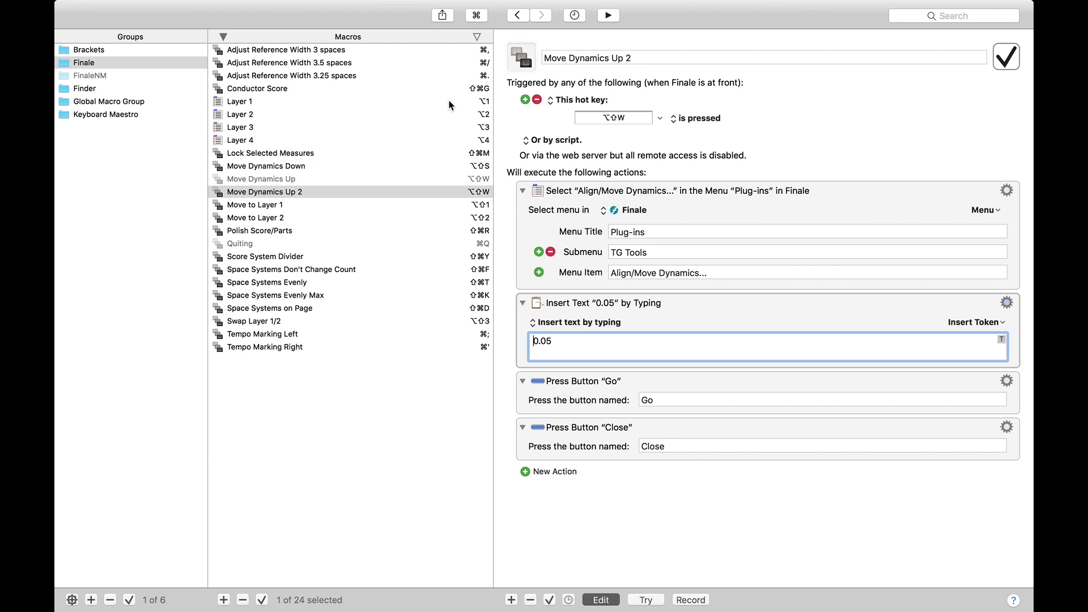
Review the Move Dynamics Up macro's actions, then reselect Move Dynamics Up 2 and return to Finale
click(318, 179)
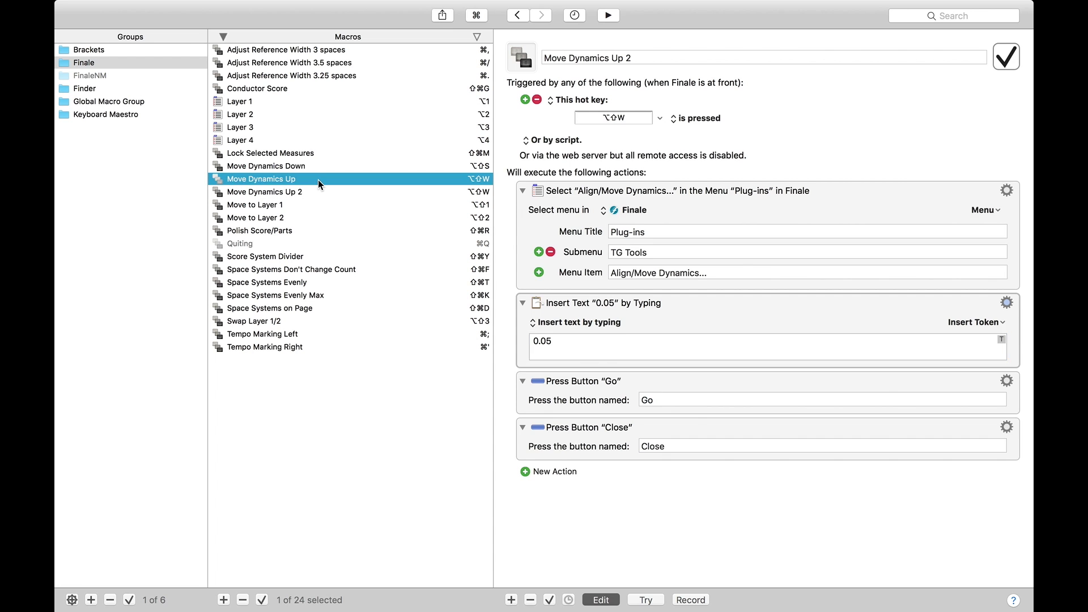
scroll(713, 234, down, 10)
scroll(712, 234, down, 5)
scroll(713, 234, up, 15)
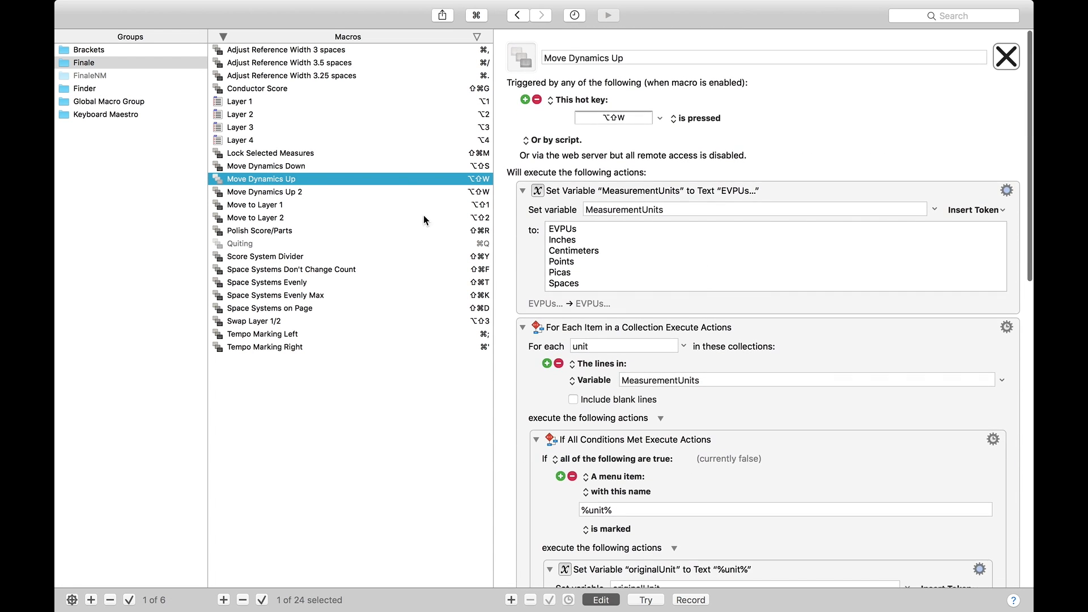
click(397, 187)
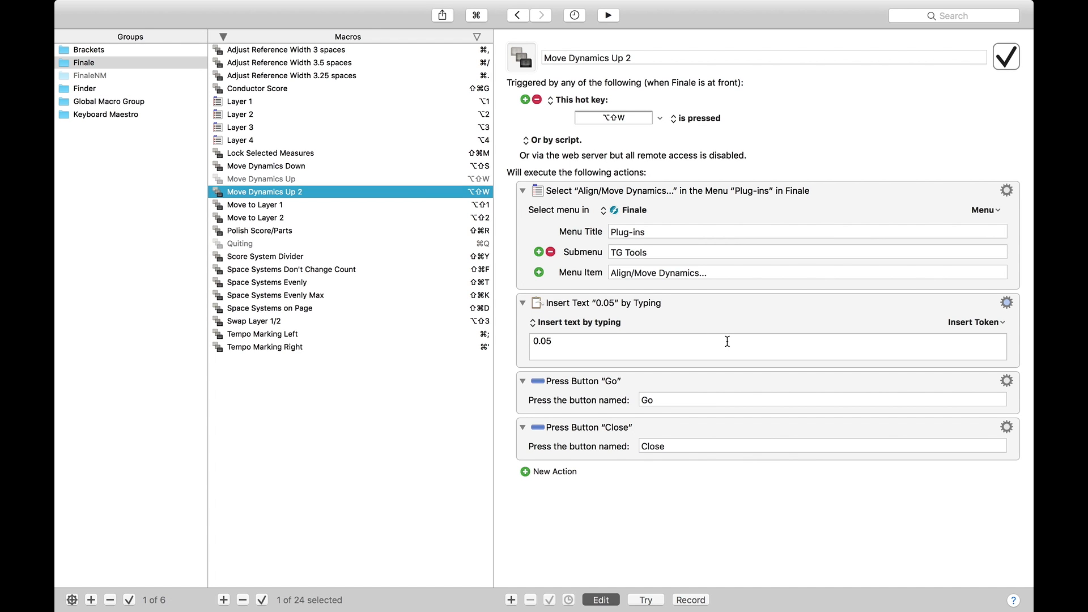
key(cmd+Tab)
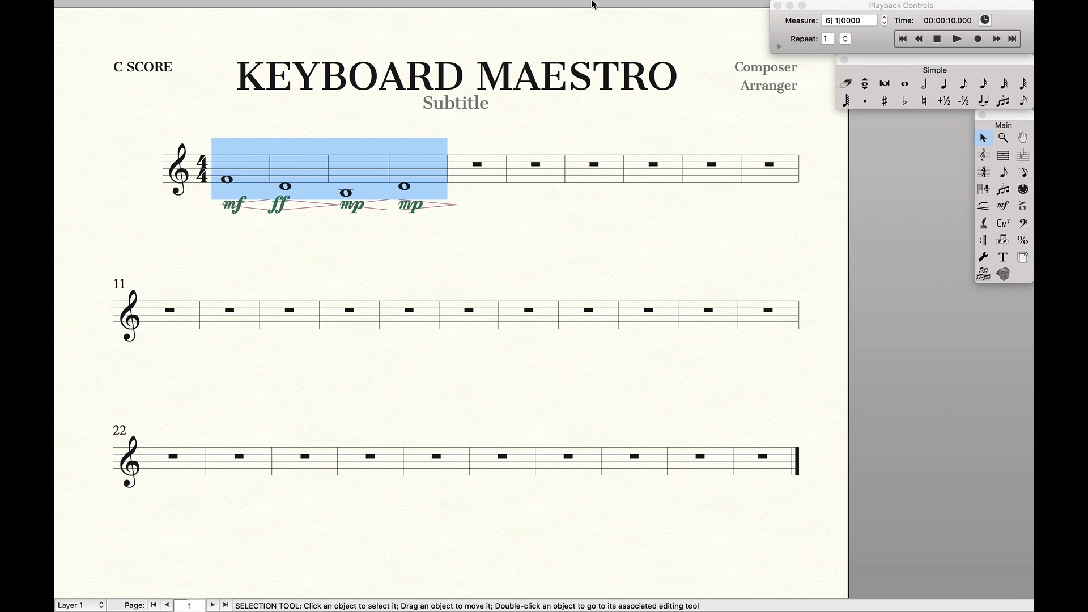
Check Align/Move Dynamics' remembered -0.049 inch offset, cancel it, and show the Measurement Units choices
click(442, 8)
mouse_move(467, 128)
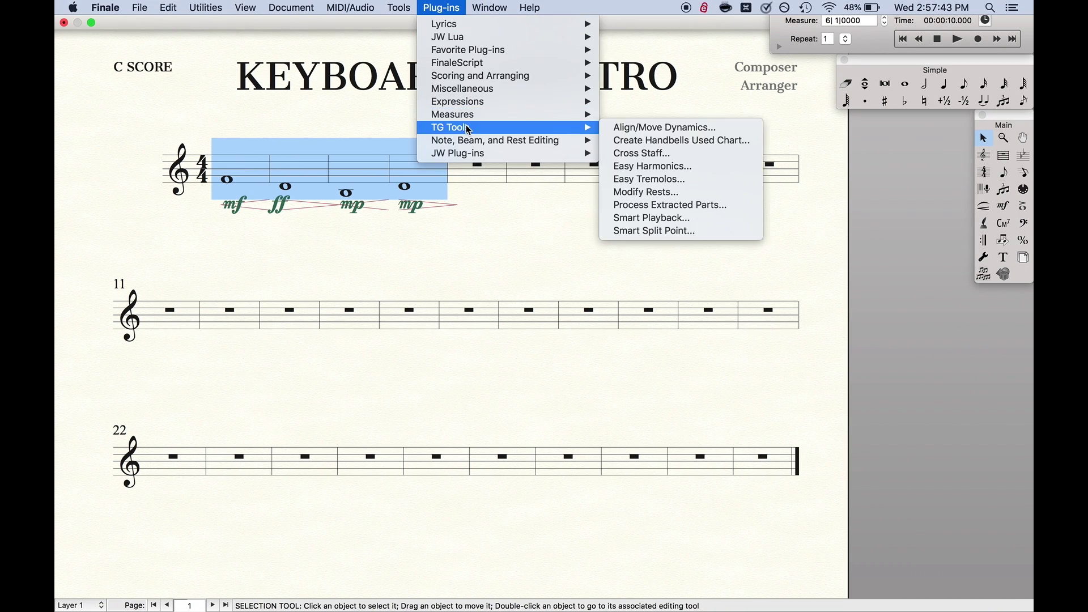
click(681, 128)
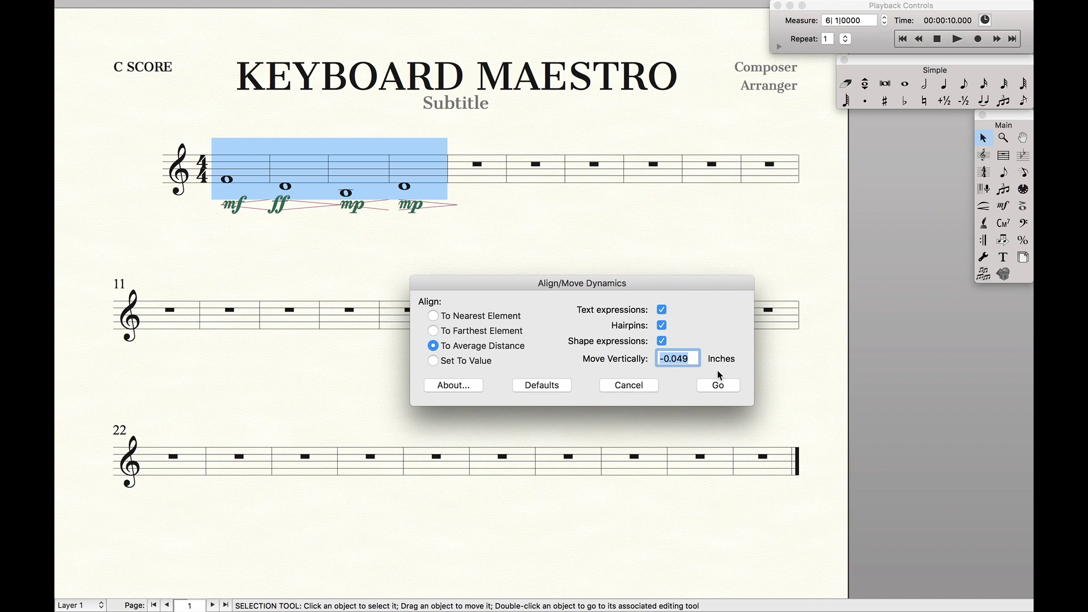
click(627, 385)
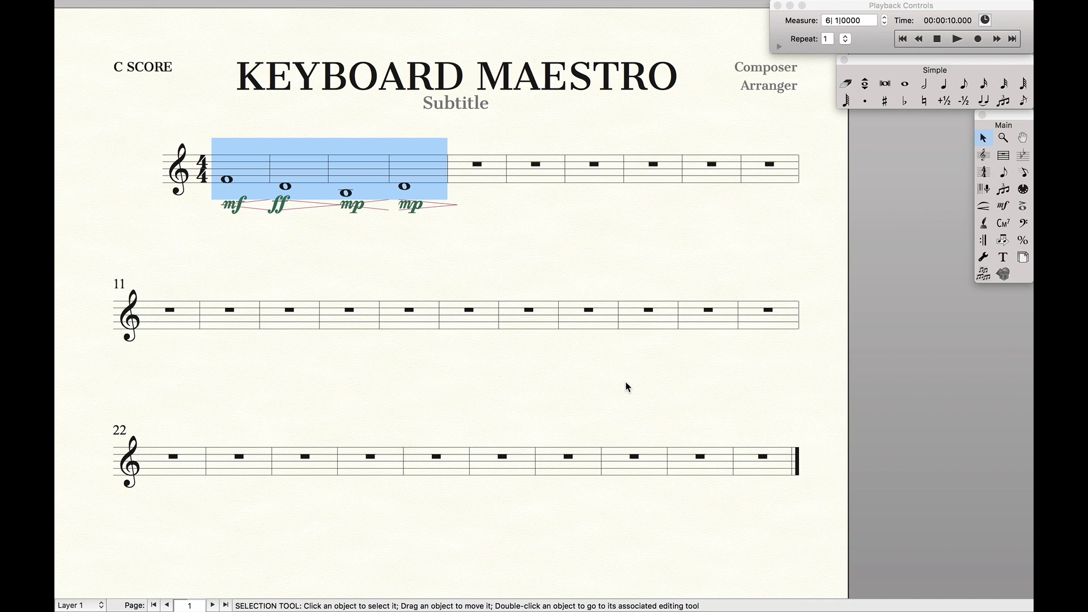
click(104, 7)
mouse_move(147, 89)
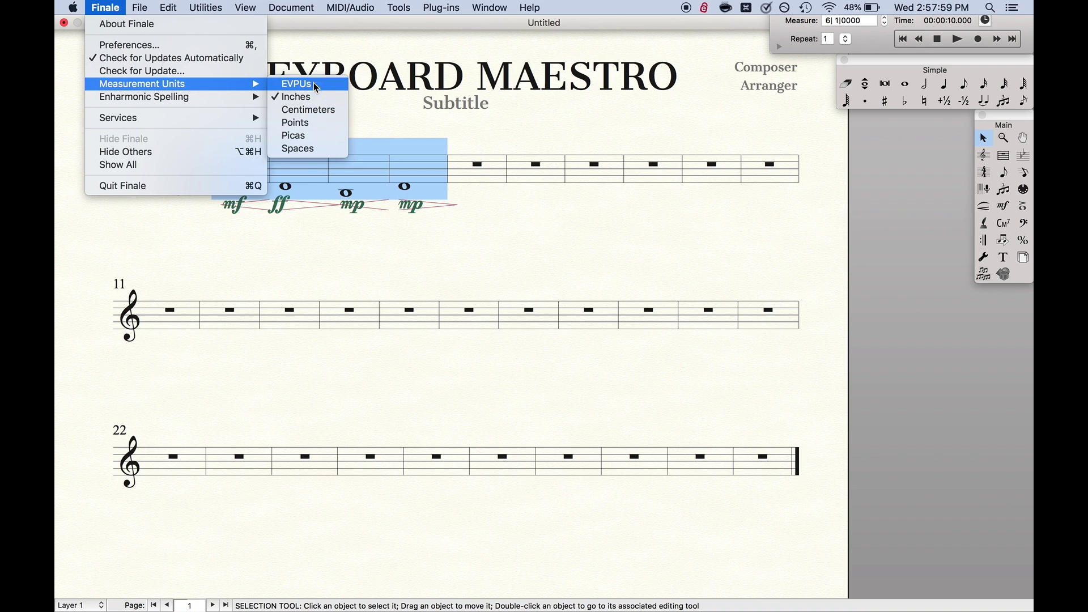
Switch Finale to Picas and confirm Align/Move Dynamics now shows -0.292 picas without applying it
click(324, 137)
click(441, 8)
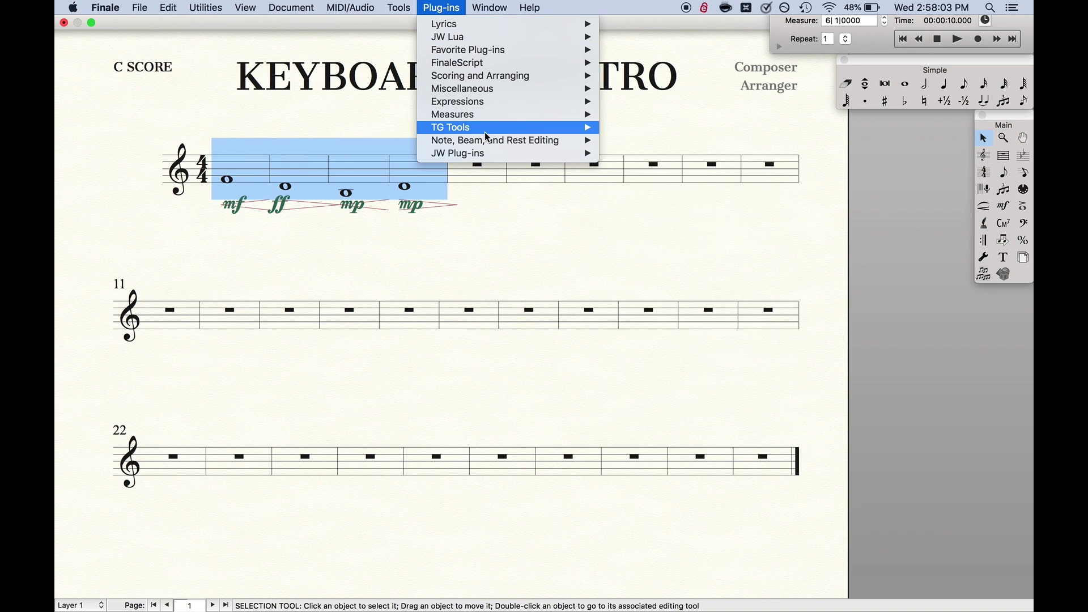
mouse_move(489, 137)
click(658, 127)
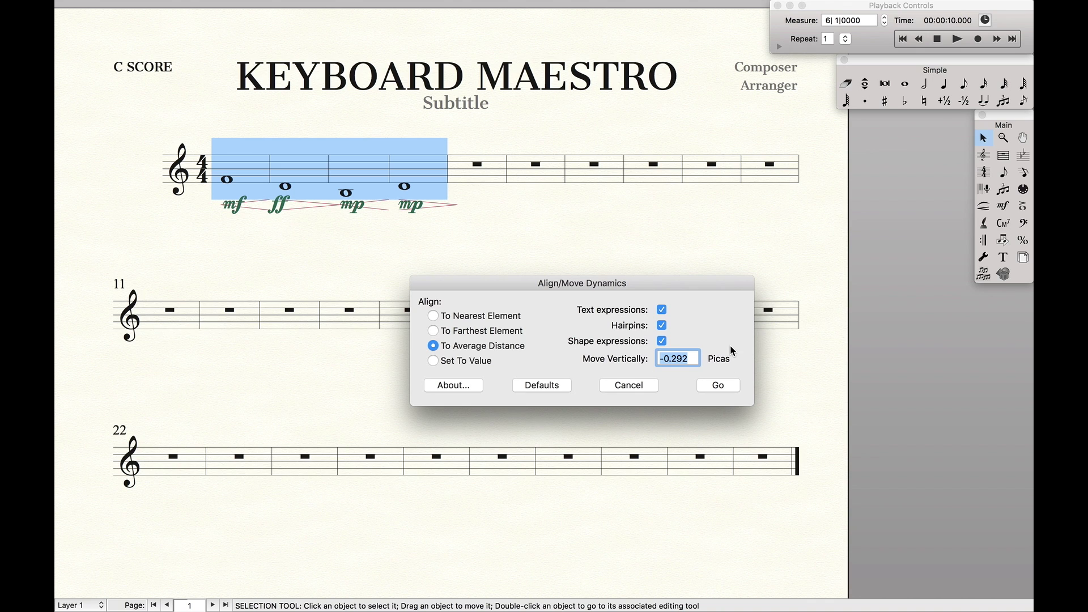
click(648, 388)
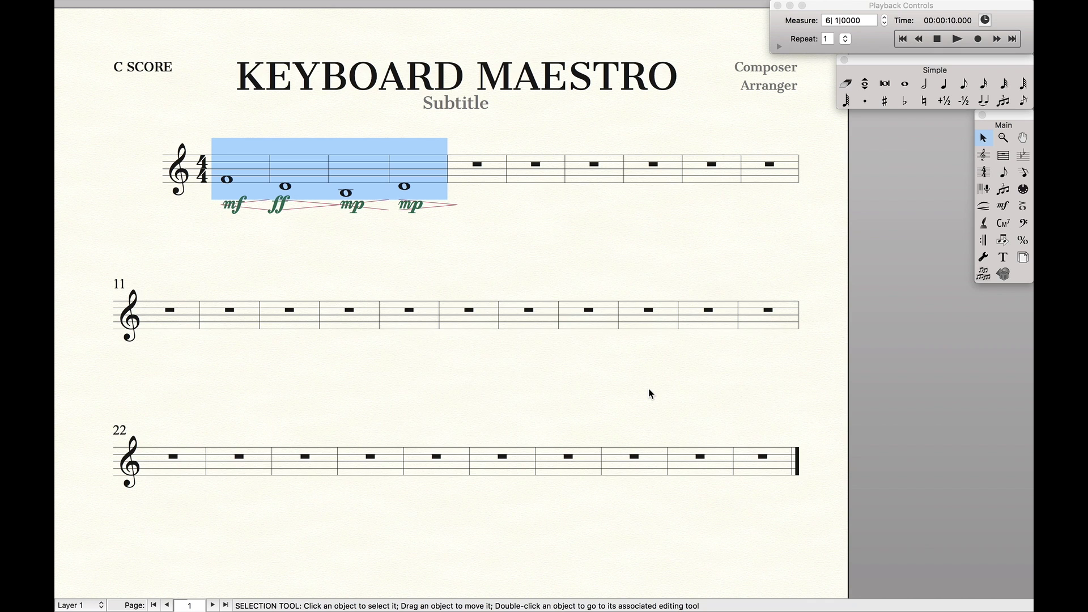
key(ctrl+Right)
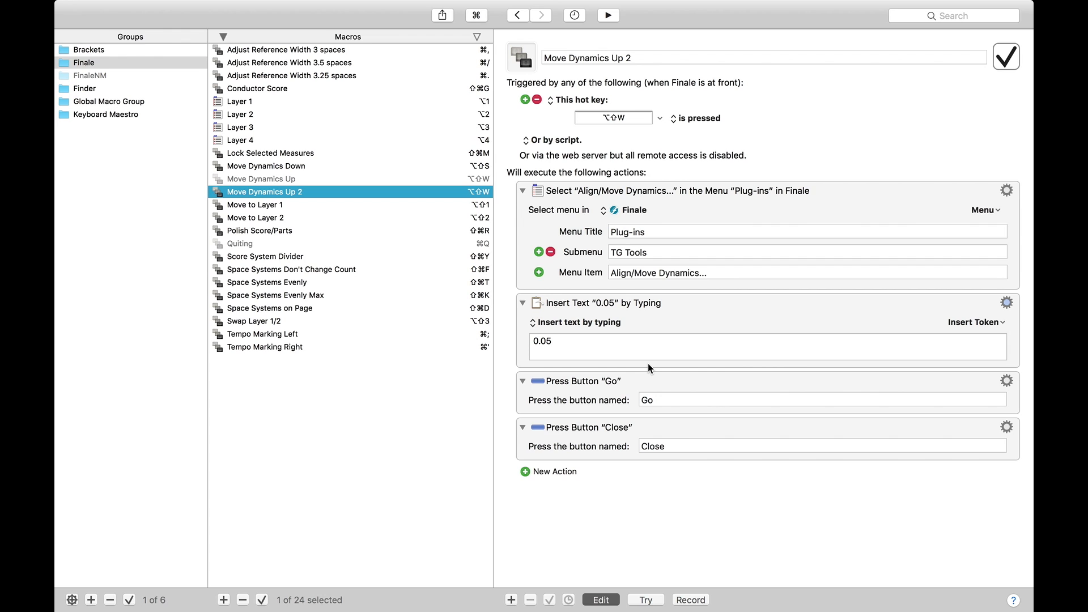
Add a Set Variable to Text action named 'units' at the top of Move Dynamics Up 2
key(super+k)
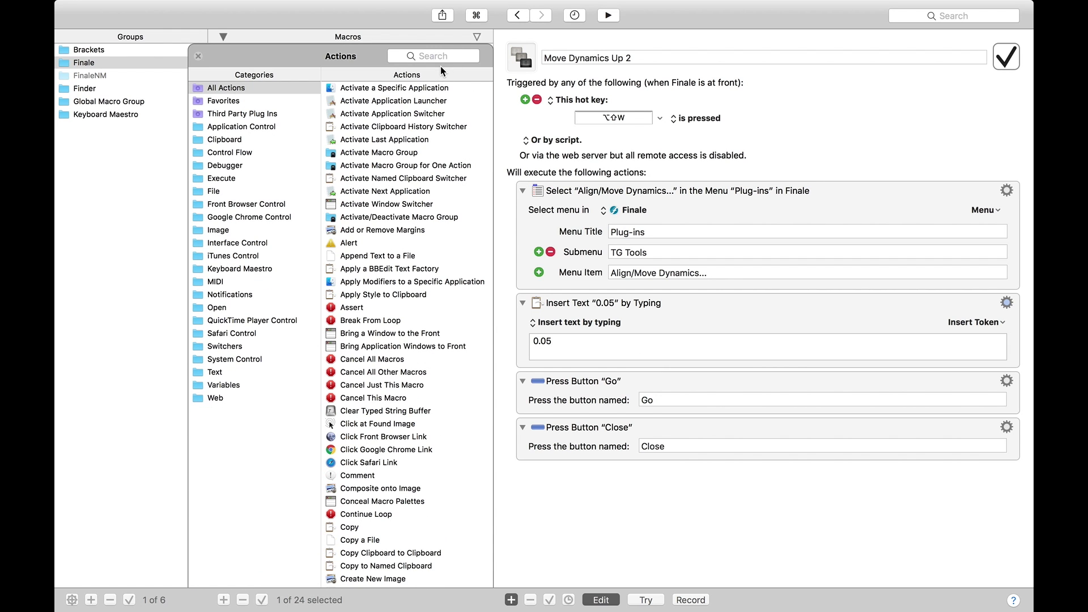
text(variable)
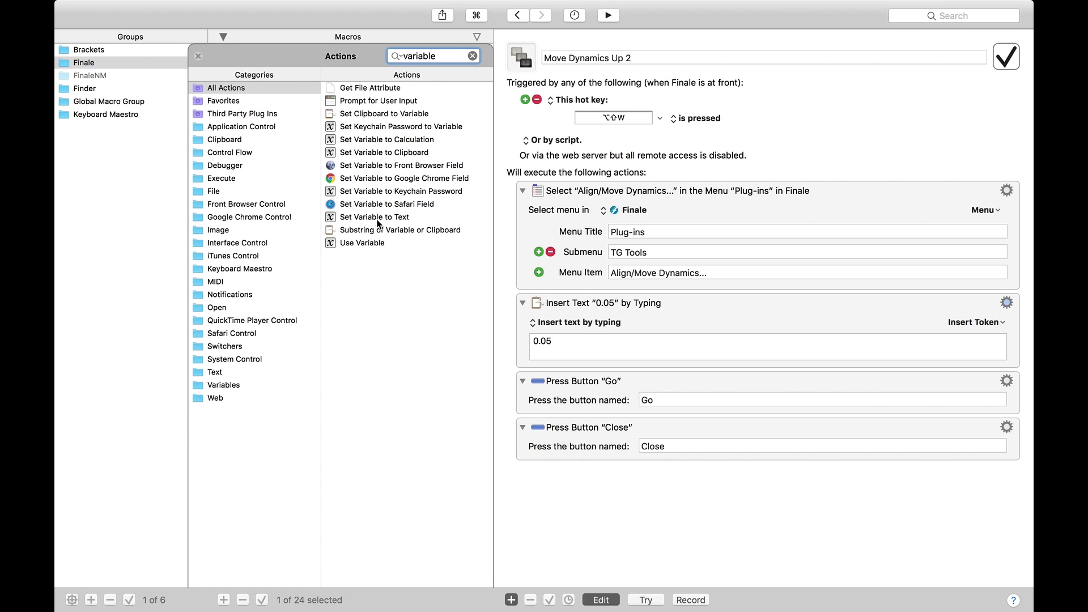
drag(375, 221, 609, 207)
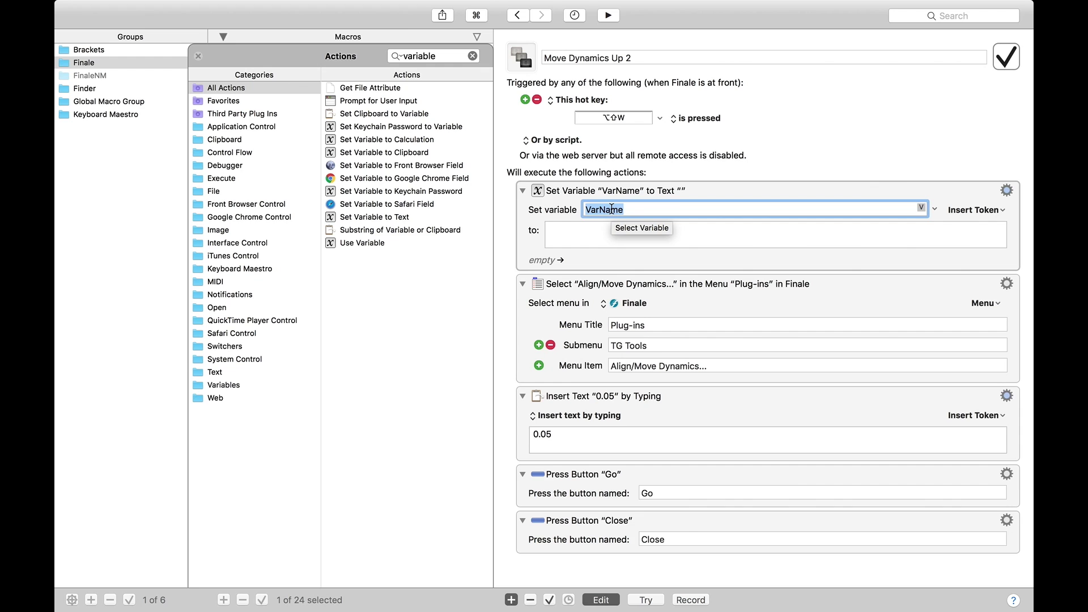
text(units)
click(598, 230)
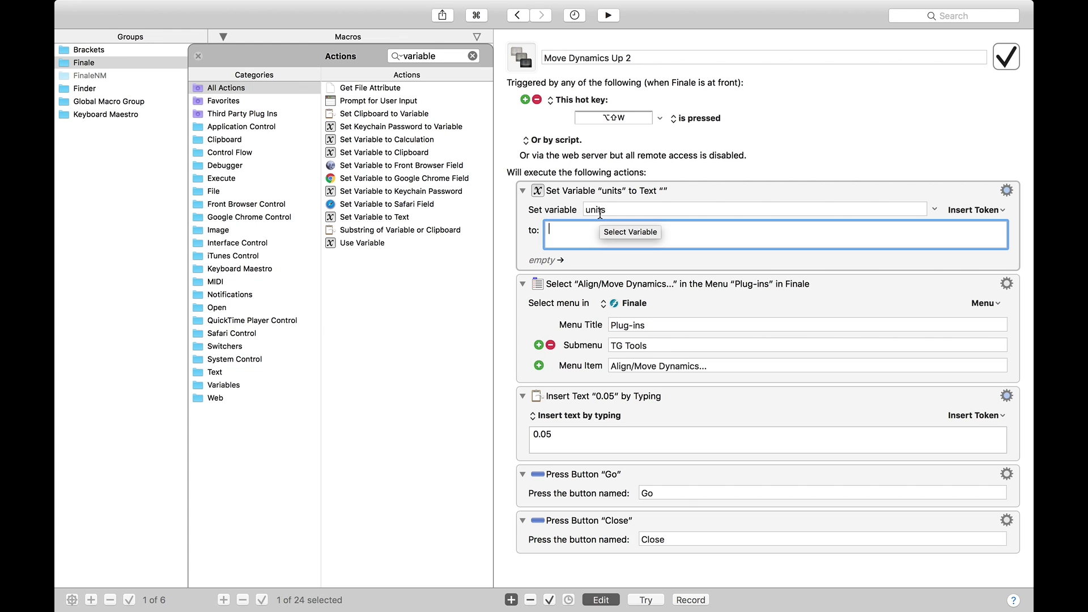
Copy Move Dynamics Up's unit list, EVPUs through Spaces, into the 'units' variable's value
click(472, 55)
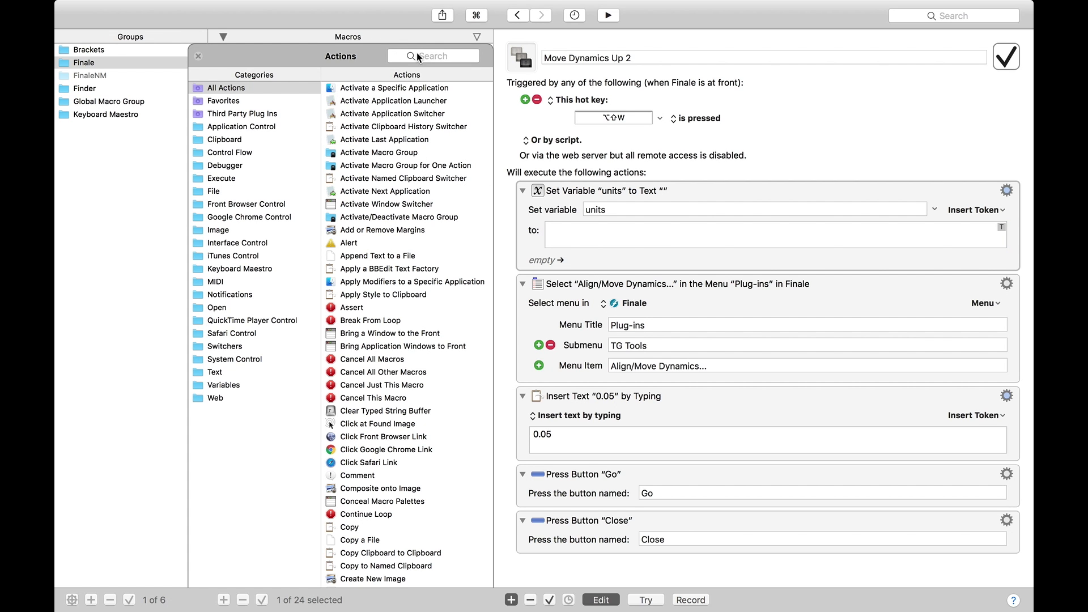
click(292, 179)
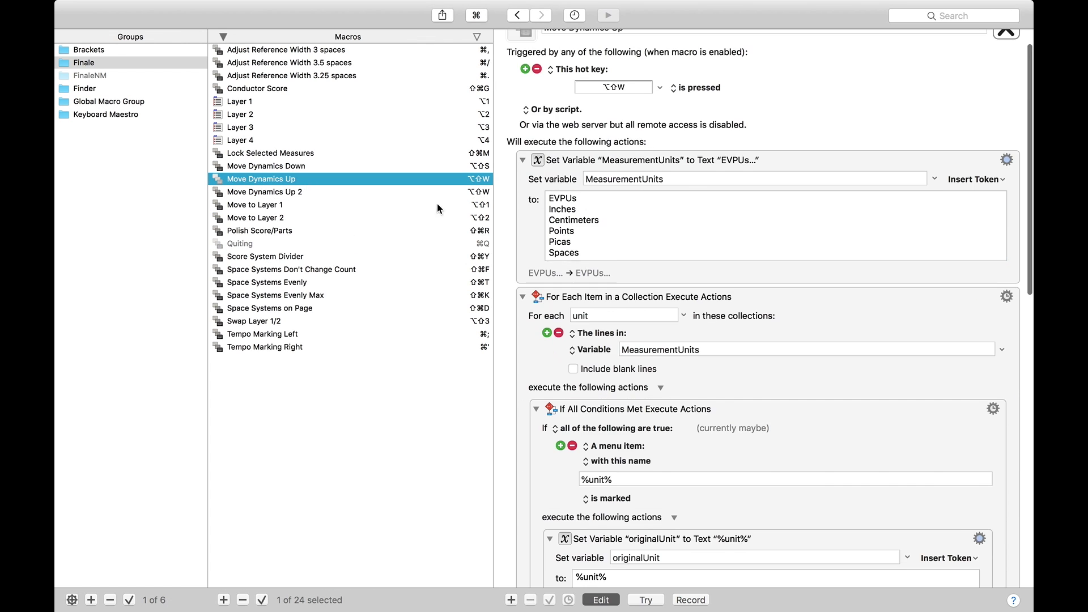
click(617, 247)
key(super+a)
key(super+c)
click(385, 193)
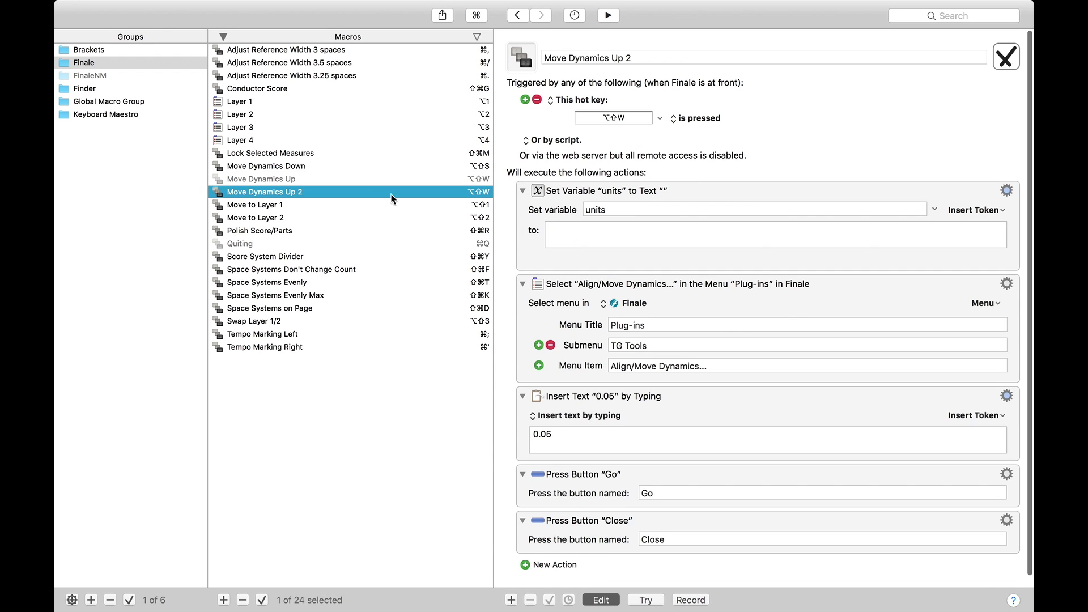
click(656, 239)
key(super+v)
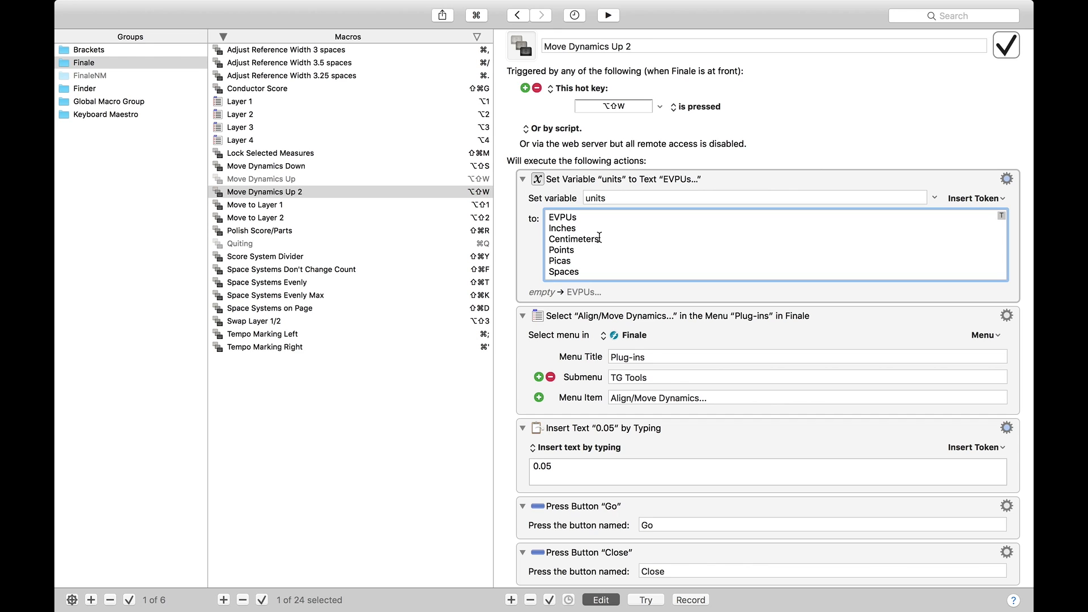
key(super+k)
text(for)
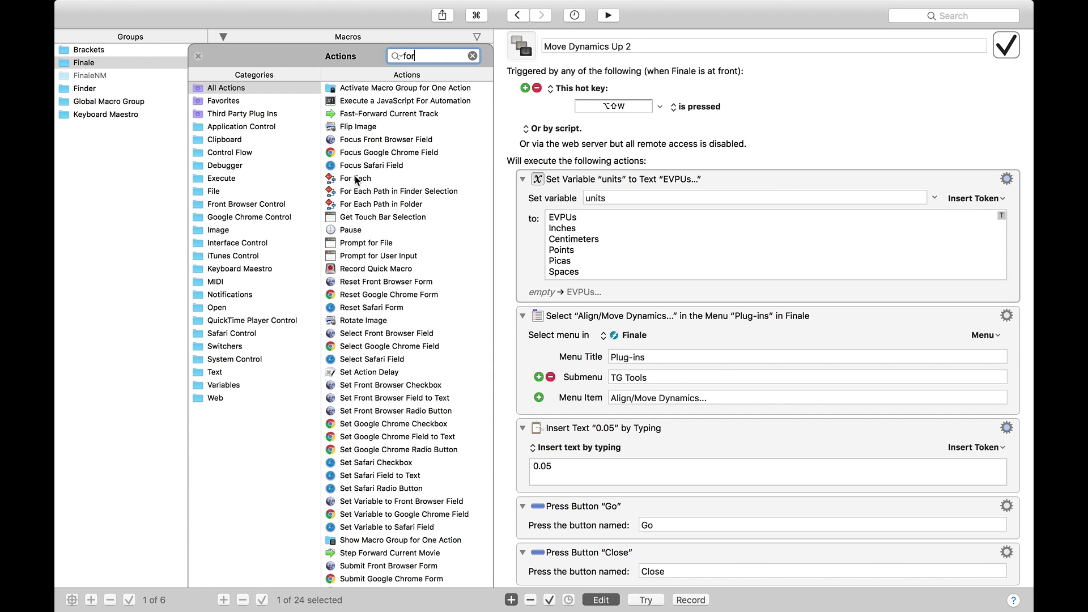
Add a For Each loop with variable 'unit' and a Lines In collection taken from a variable
drag(356, 178, 566, 291)
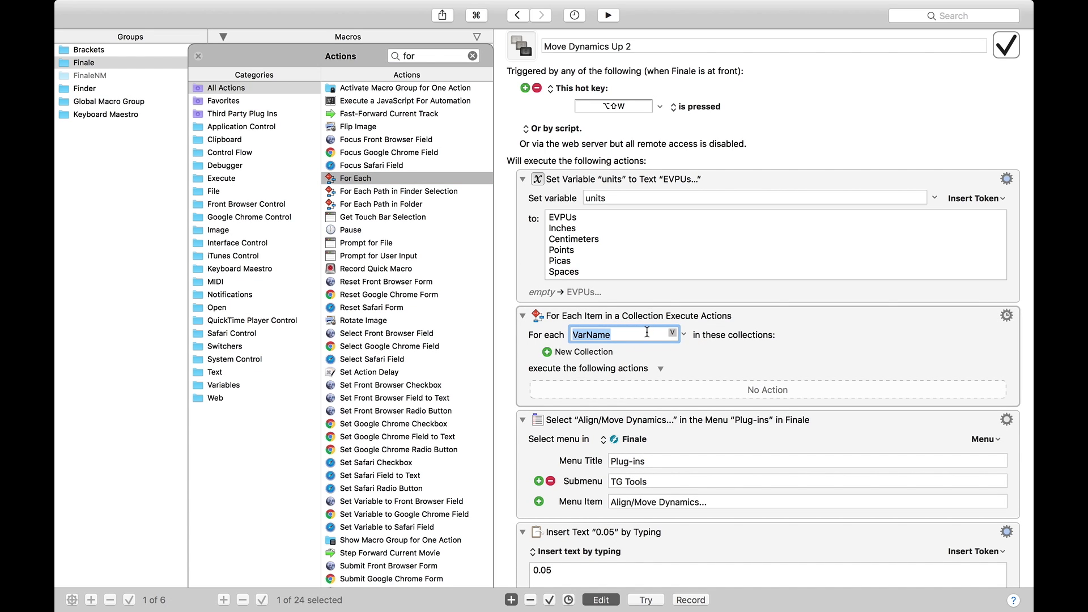
text(unit)
click(544, 351)
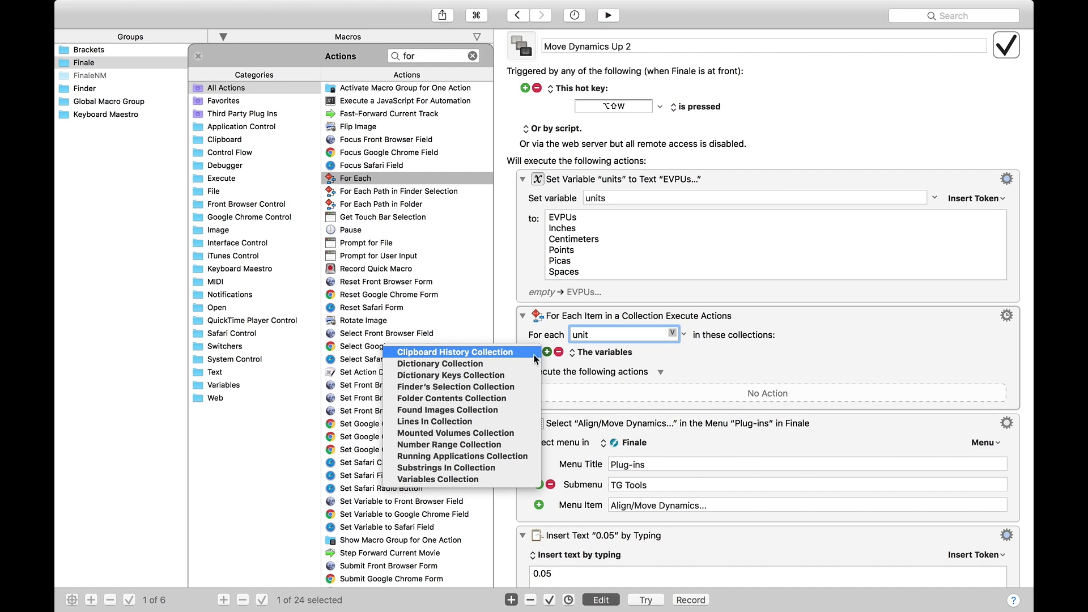
click(481, 421)
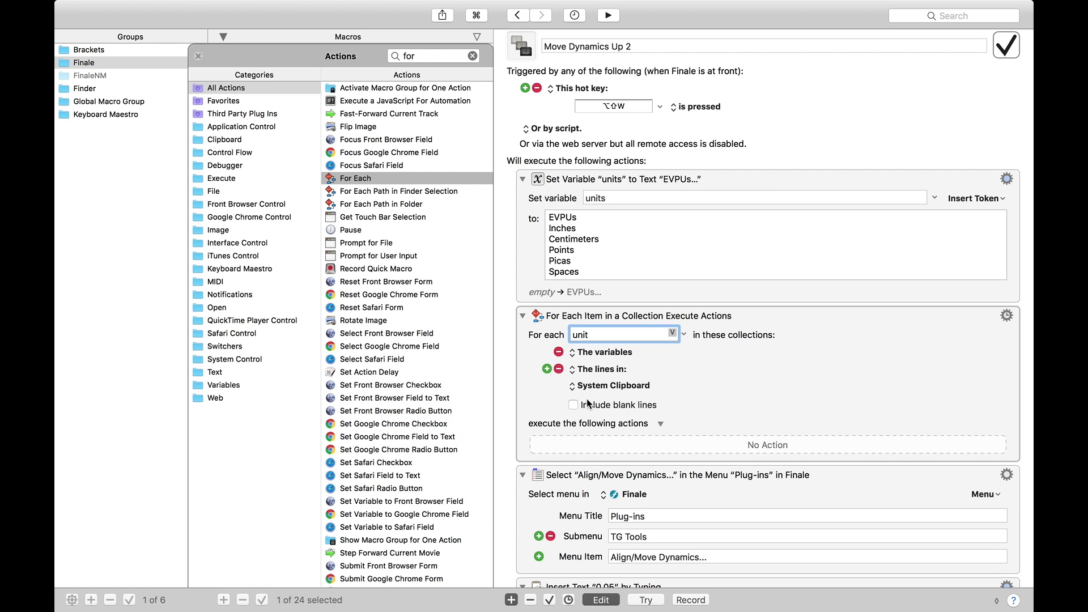
click(589, 385)
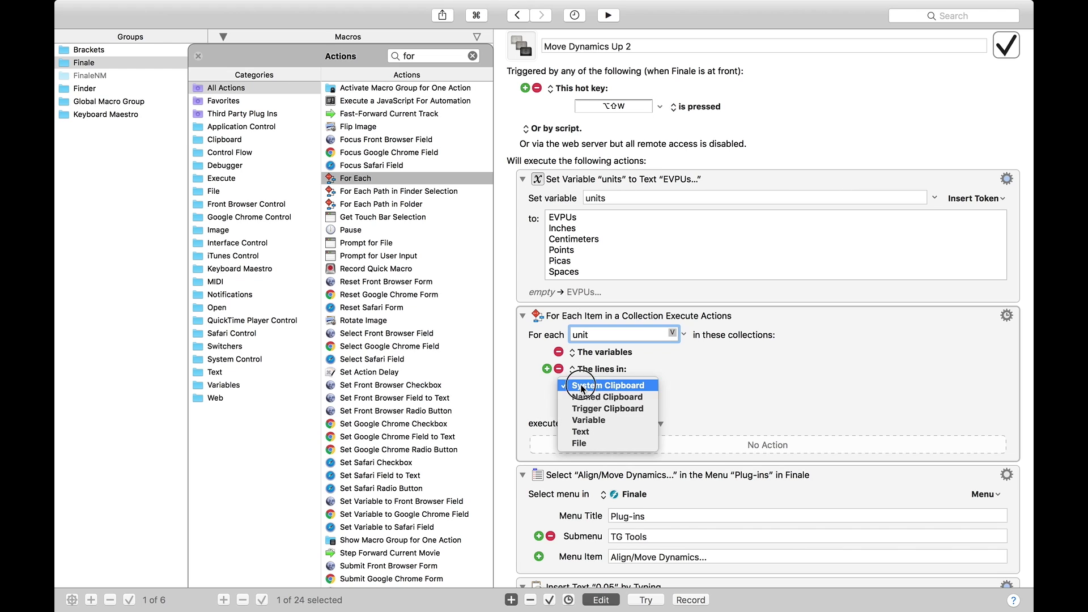
click(588, 420)
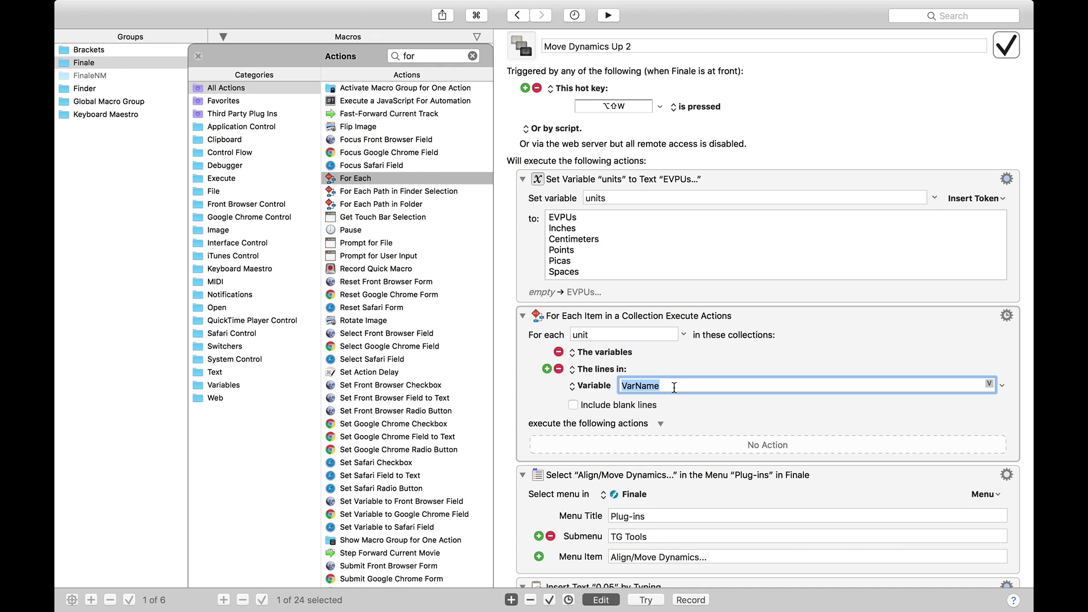
Set the loop's lines source to variable 'units' and add a new line after Spaces
text(%uni)
key(BackSpace)
key(BackSpace)
key(BackSpace)
key(BackSpace)
text(units)
click(610, 277)
key(Return)
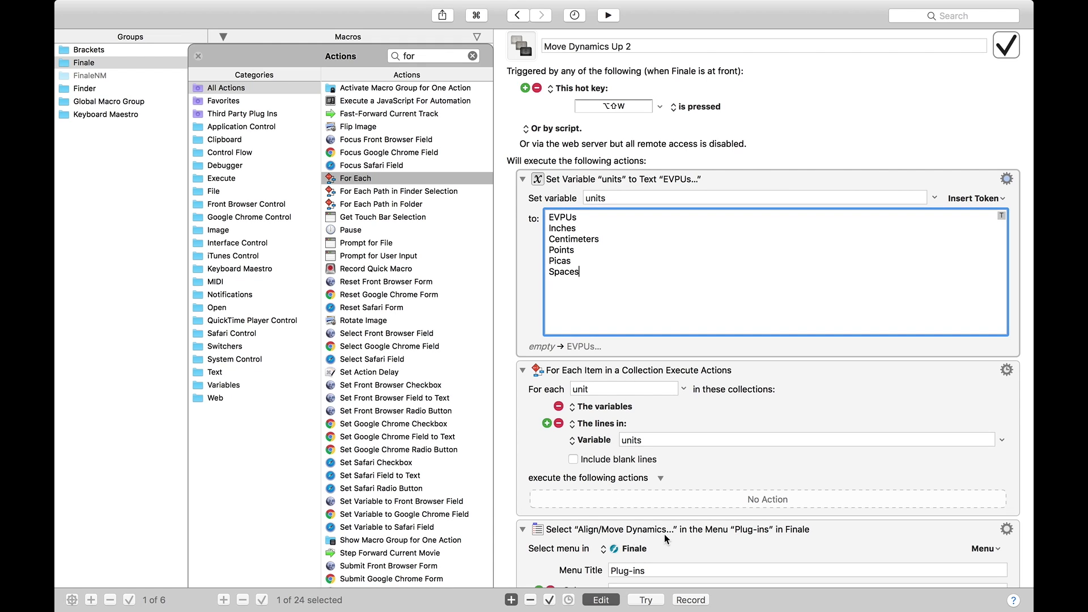
Insert an If Then Else action and place it inside the For Each loop
scroll(648, 450, down, 3)
click(424, 56)
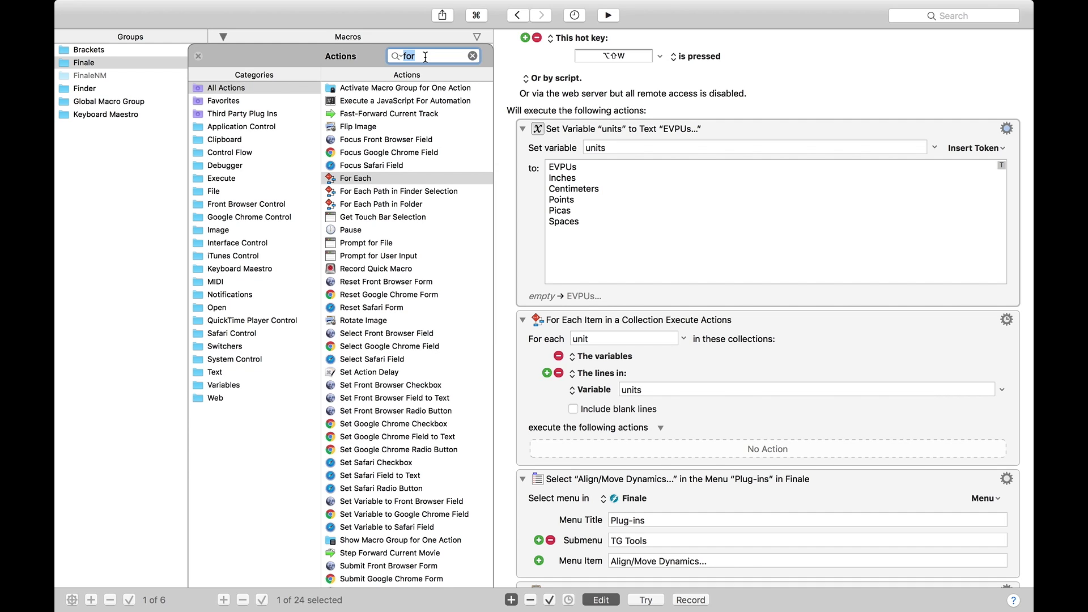
text(if)
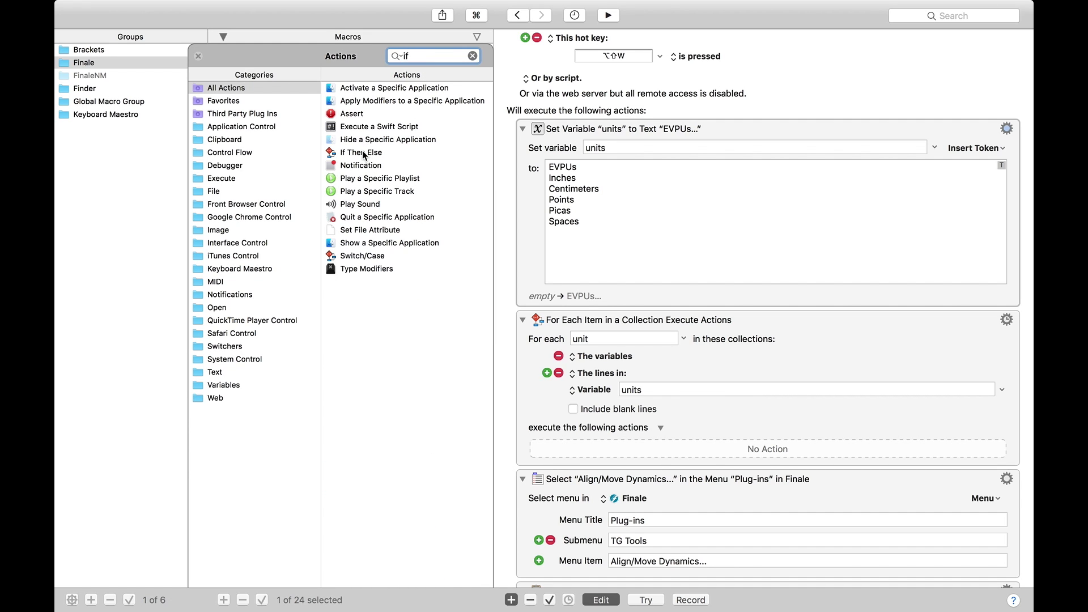
double_click(363, 152)
scroll(675, 363, down, 5)
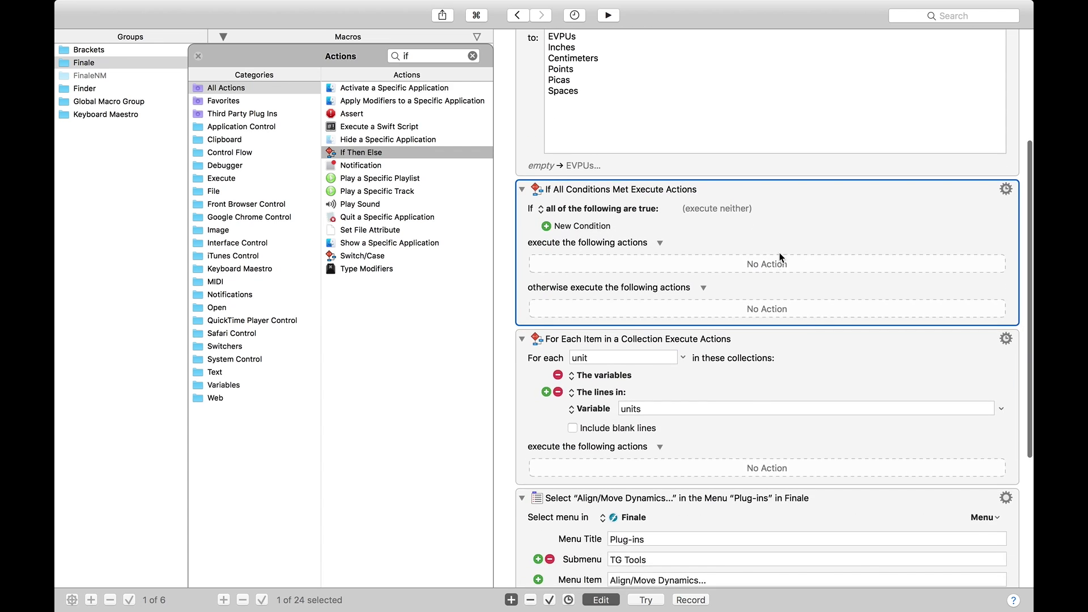
drag(780, 256, 760, 473)
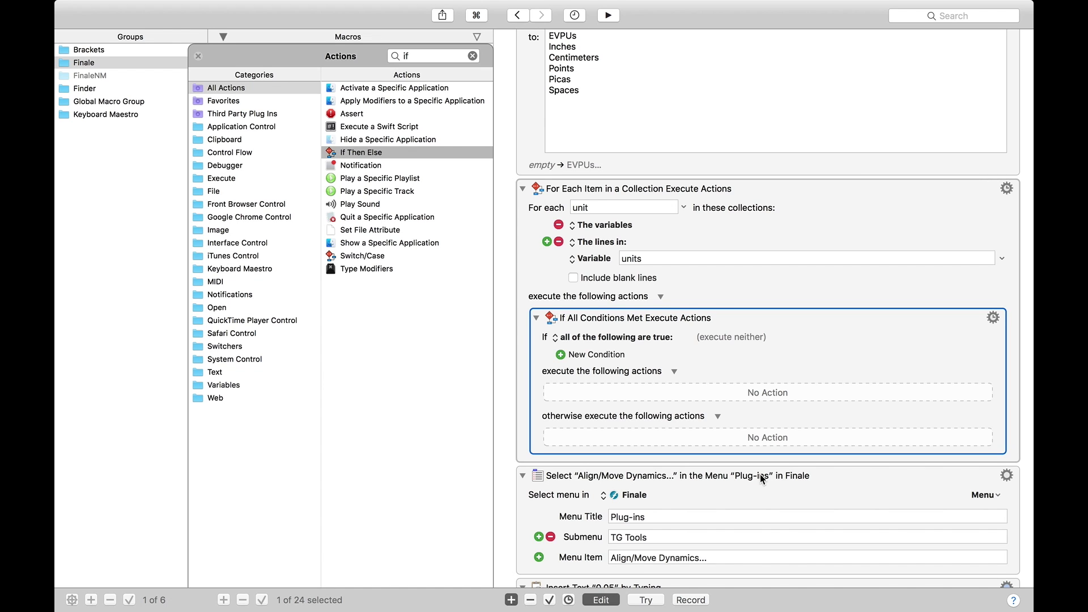
Review the For Each loop and the unit names in the 'units' list
click(601, 195)
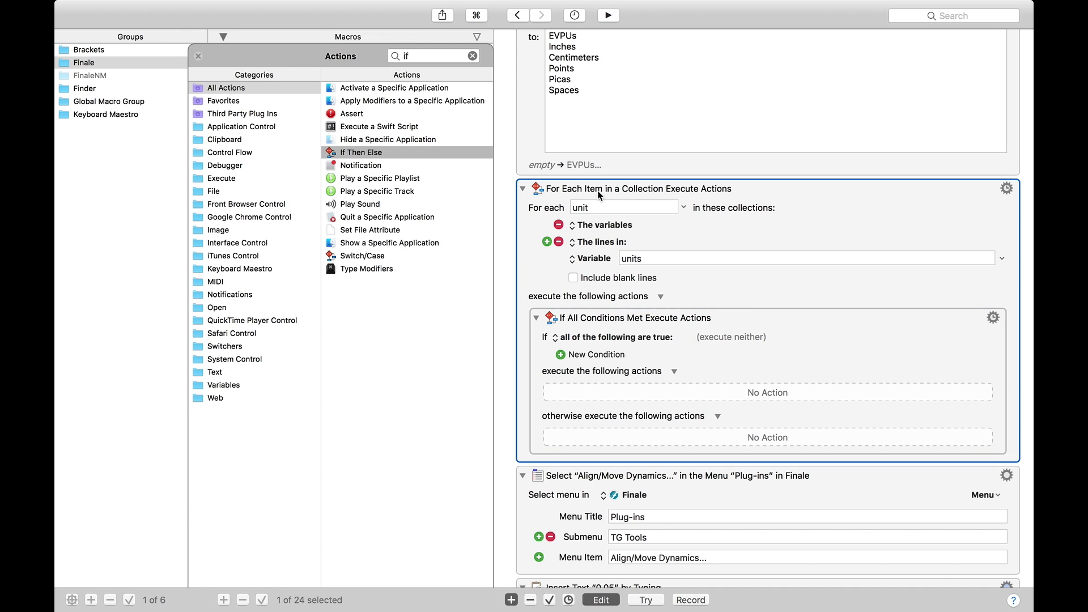
scroll(640, 207, up, 4)
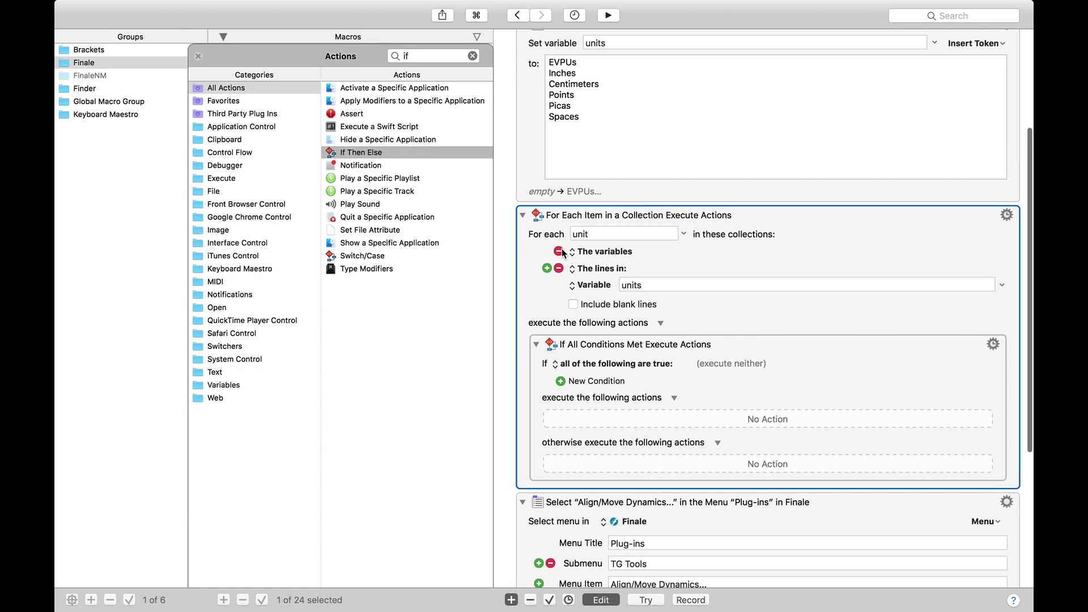
click(566, 119)
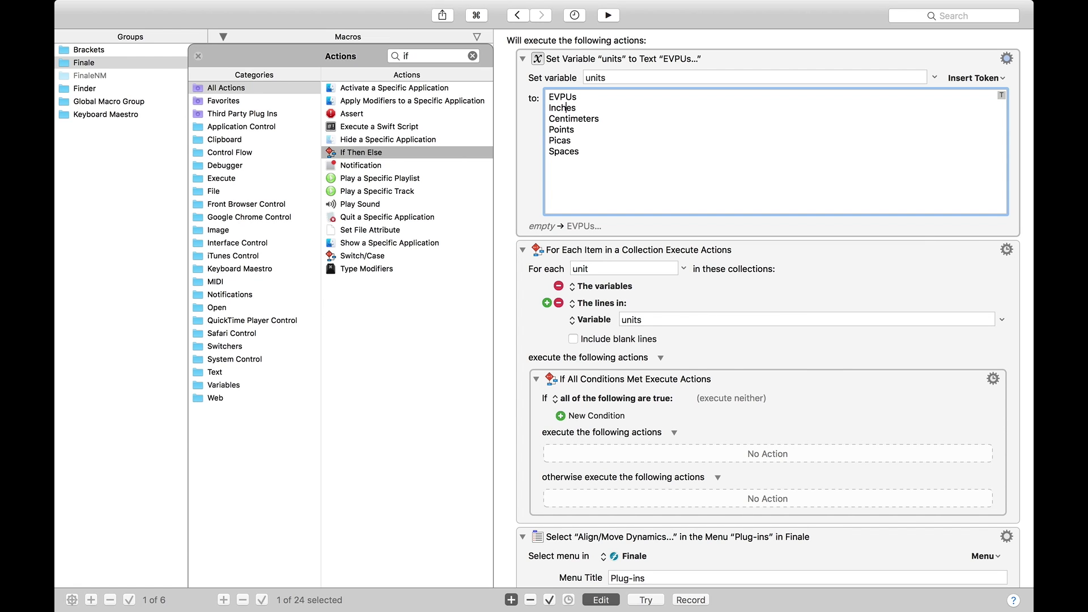
click(567, 129)
scroll(609, 344, down, 3)
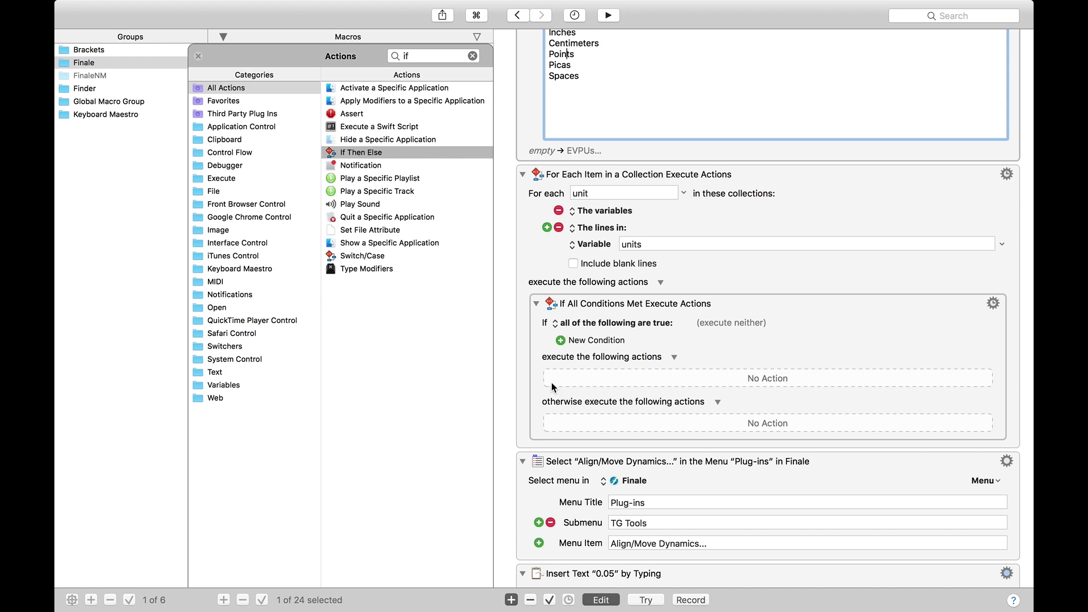
Add a Menu Condition to the If testing that the menu item '%unit%' is marked
click(560, 340)
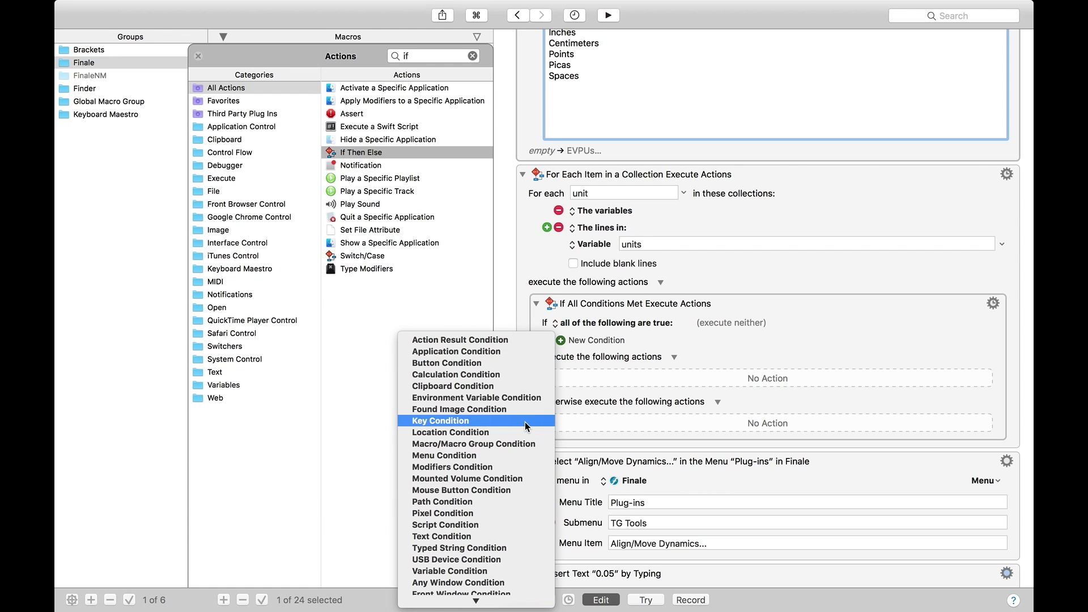
click(505, 455)
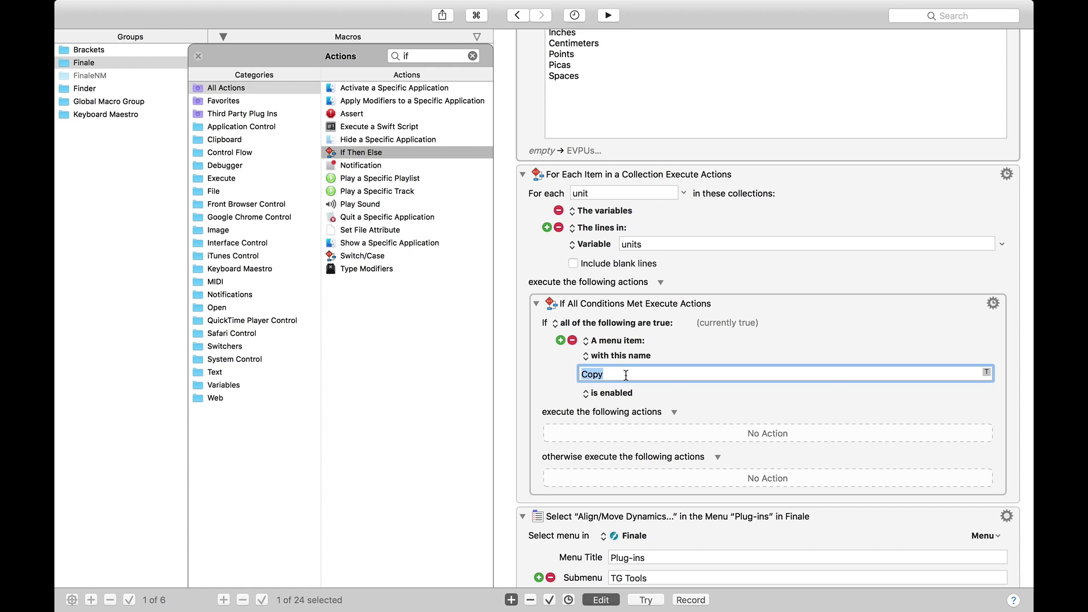
text(%unit%)
scroll(641, 359, up, 1)
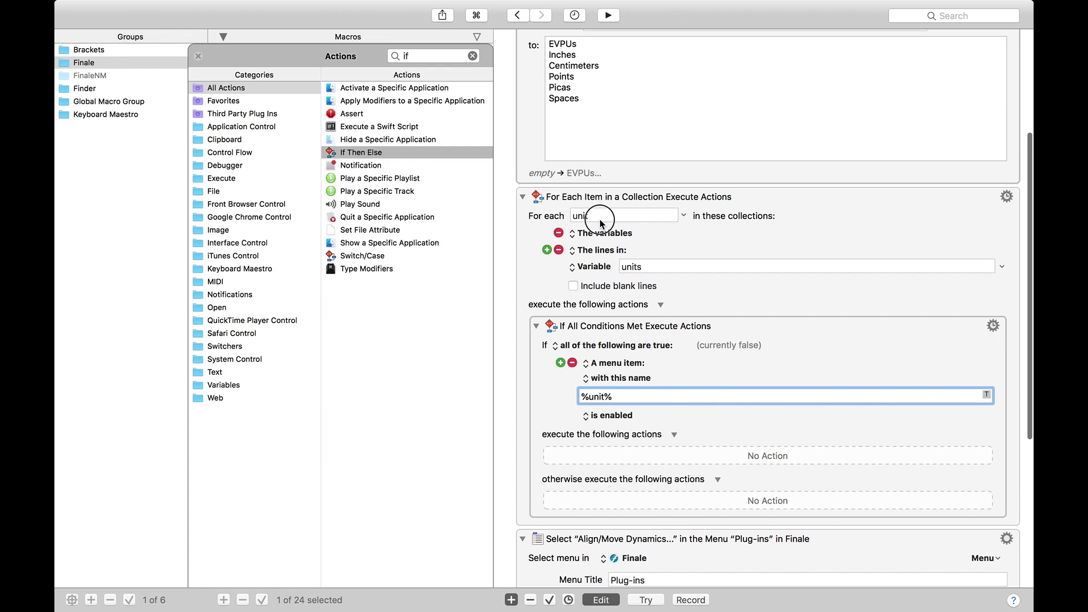
click(578, 218)
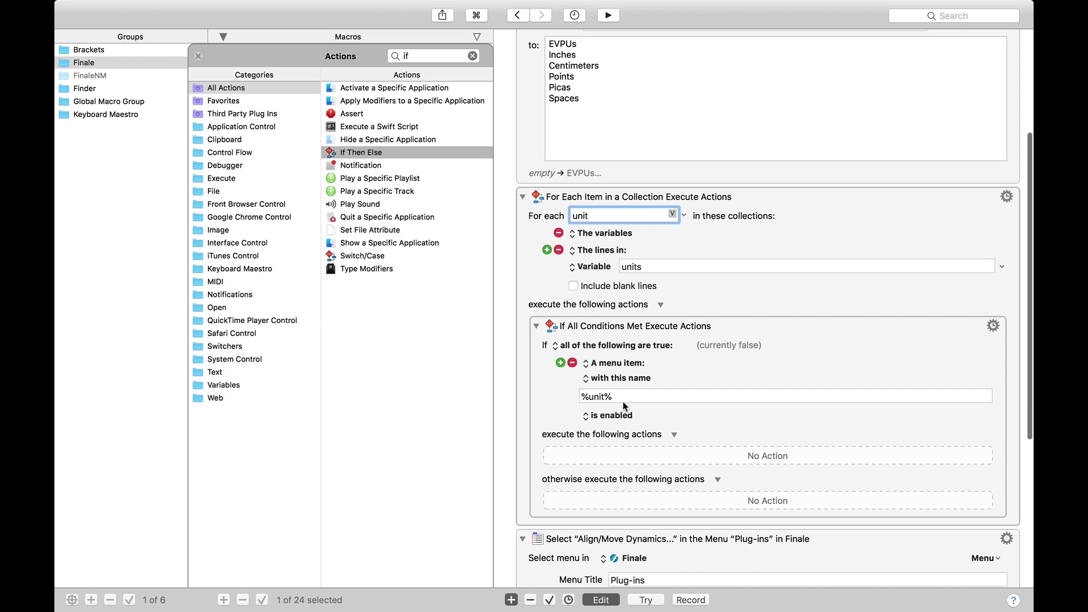
click(611, 416)
click(615, 449)
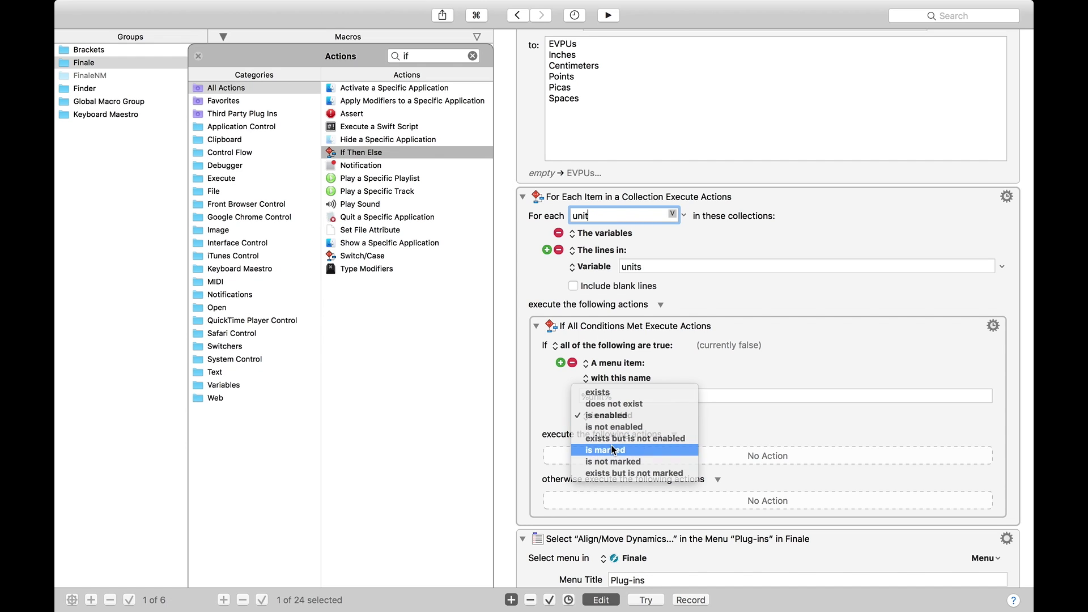
click(615, 396)
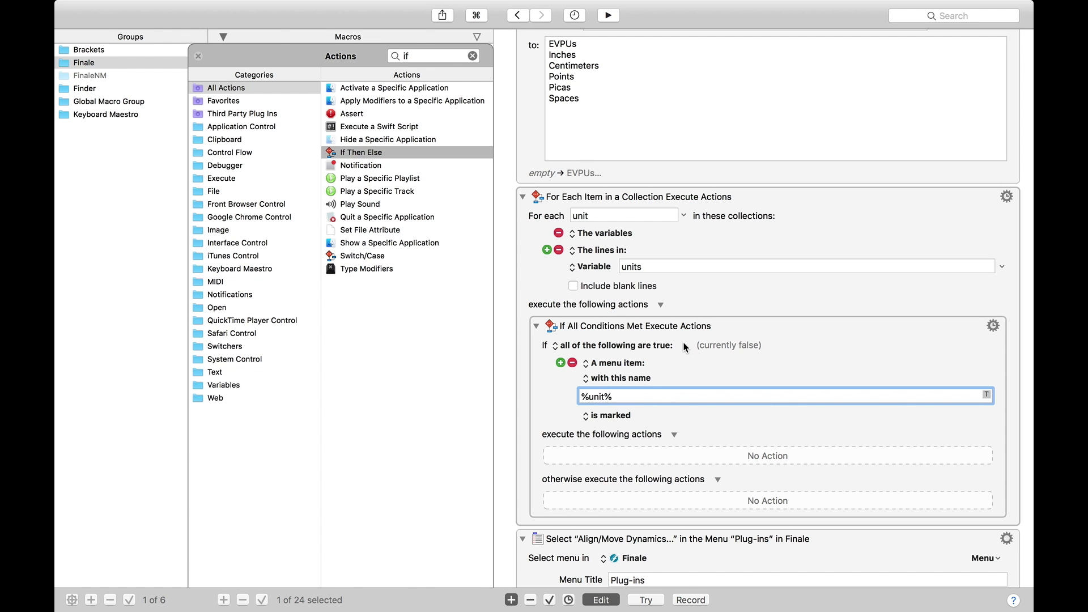
key(cmd+Tab)
click(106, 8)
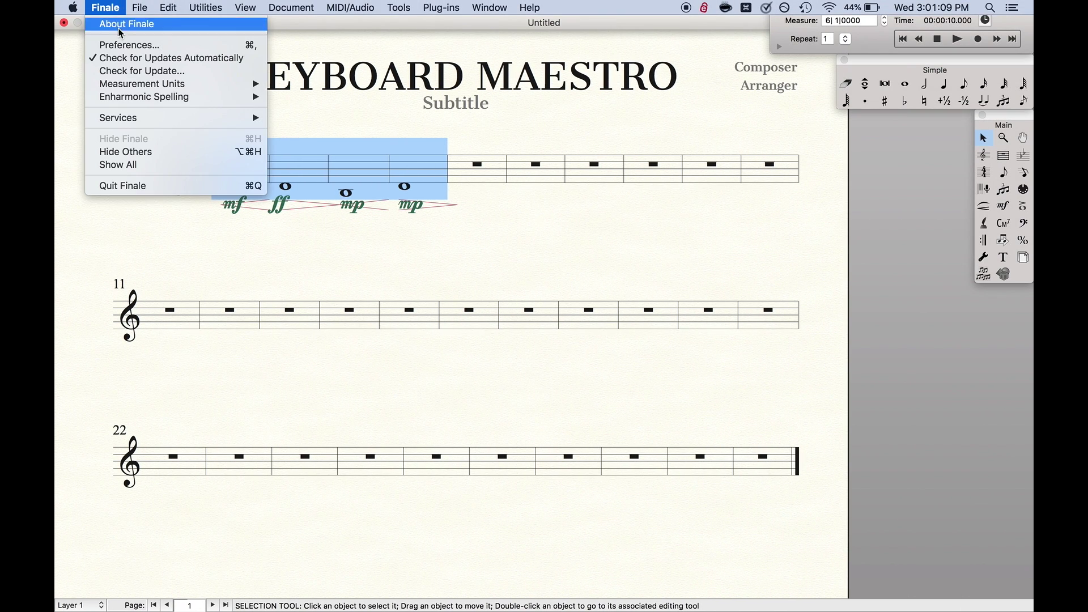
Confirm Picas is checked under Measurement Units, then close the menu and return to Keyboard Maestro
mouse_move(238, 84)
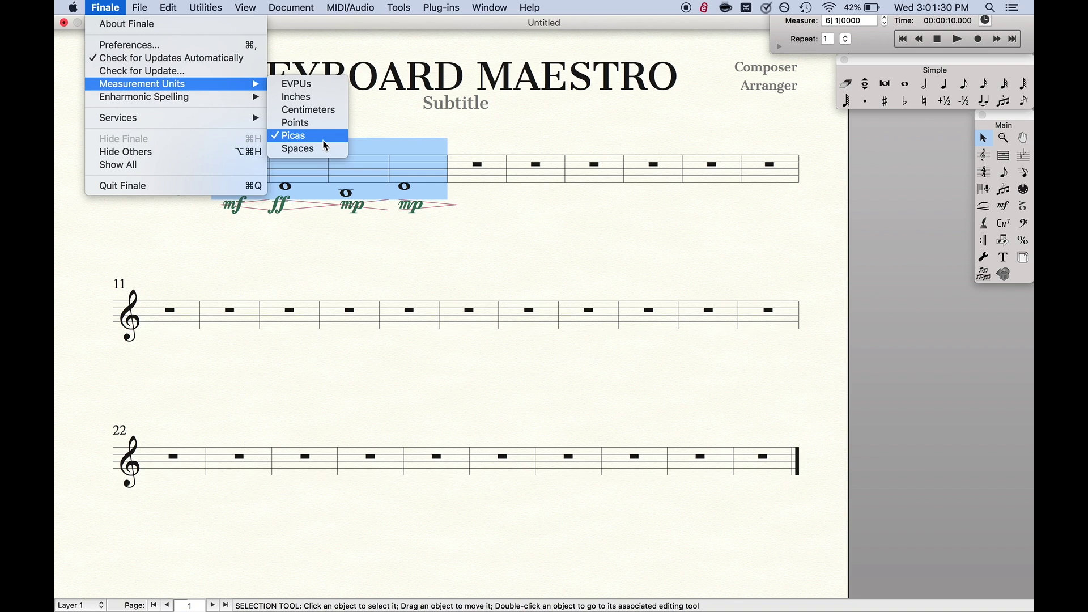
click(501, 223)
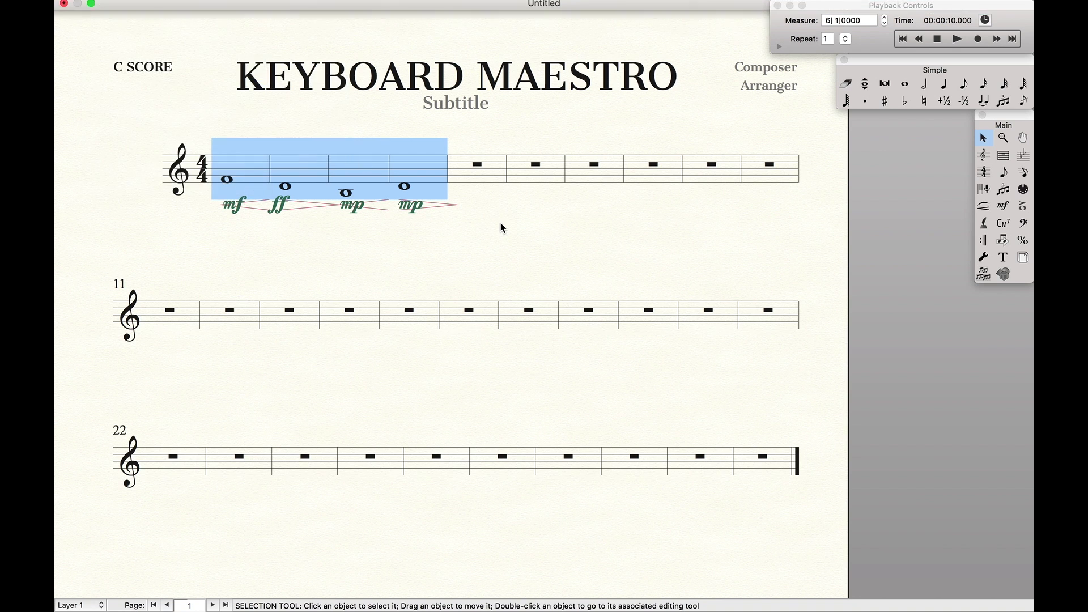
key(ctrl+Right)
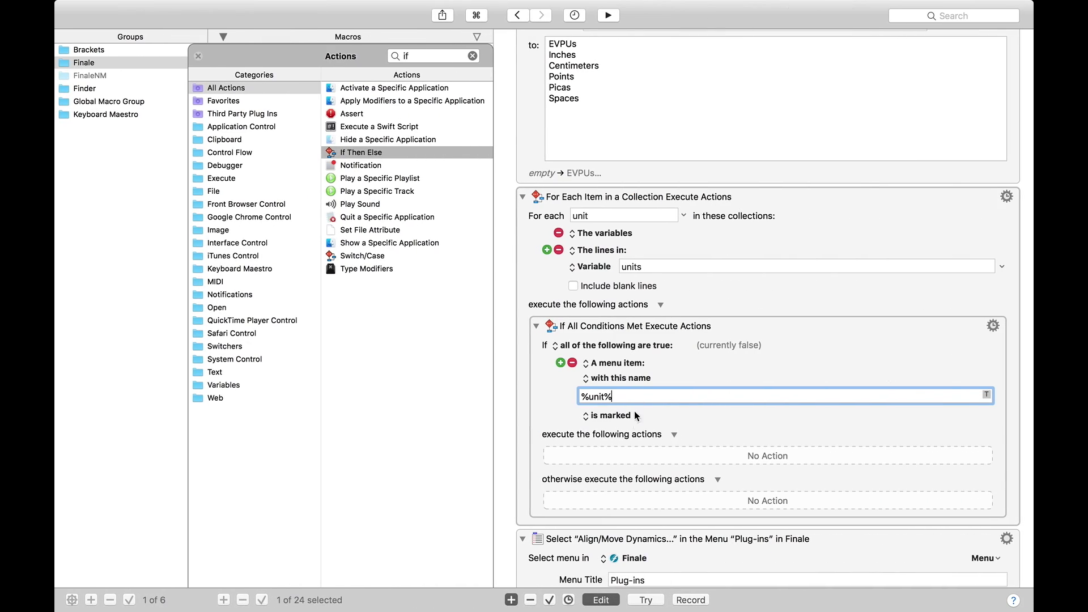
Add a Set Variable to Text action named 'orignalUnit' inside the If's execute branch
scroll(630, 425, down, 3)
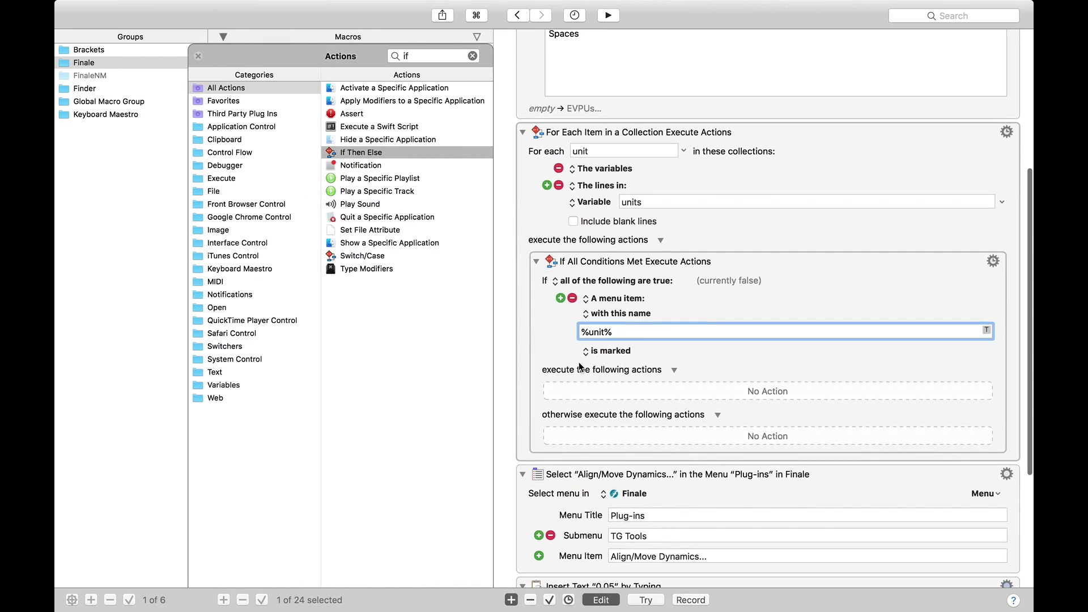
double_click(414, 57)
text(varu)
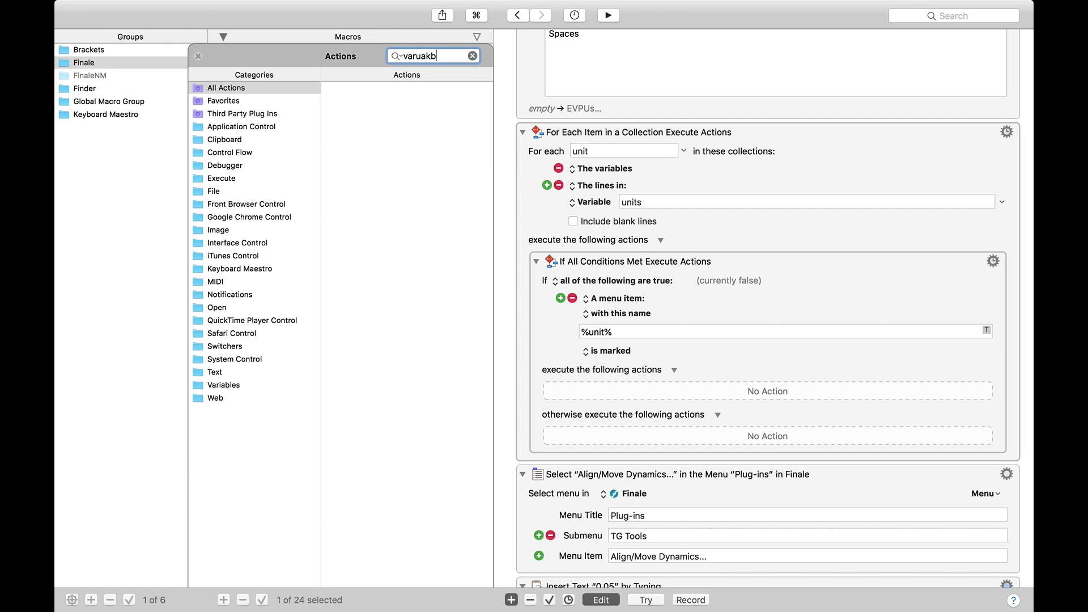
key(BackSpace)
text(iable)
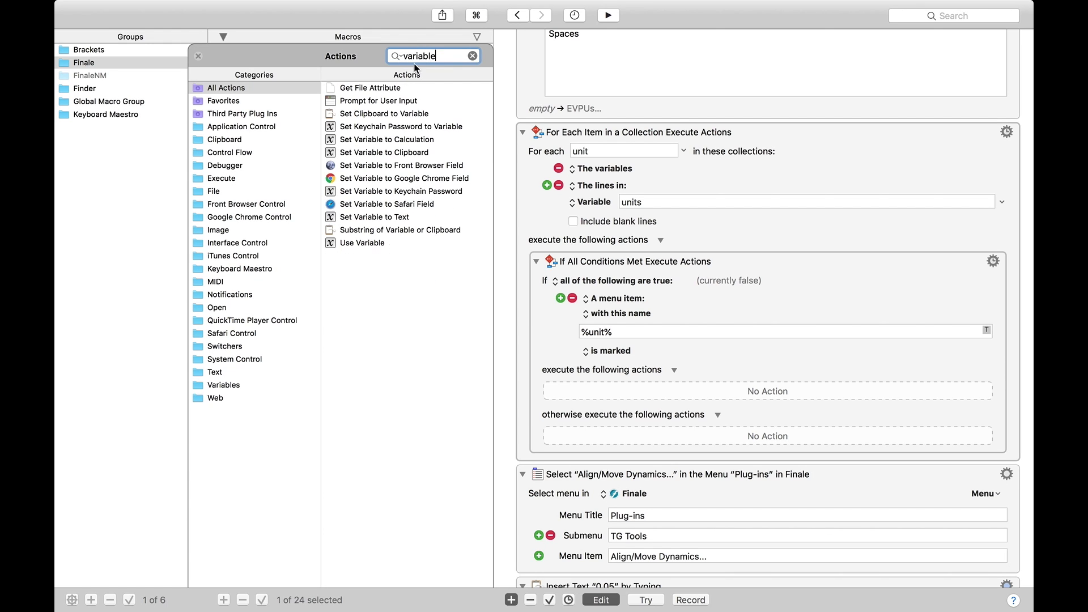
drag(388, 220, 595, 394)
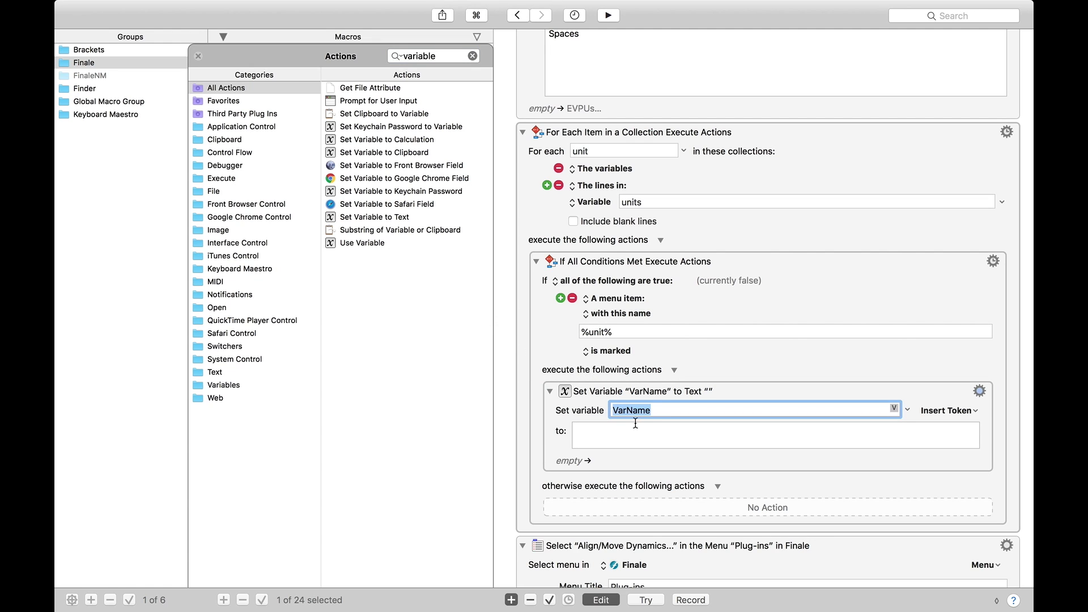
text(orignalUnit)
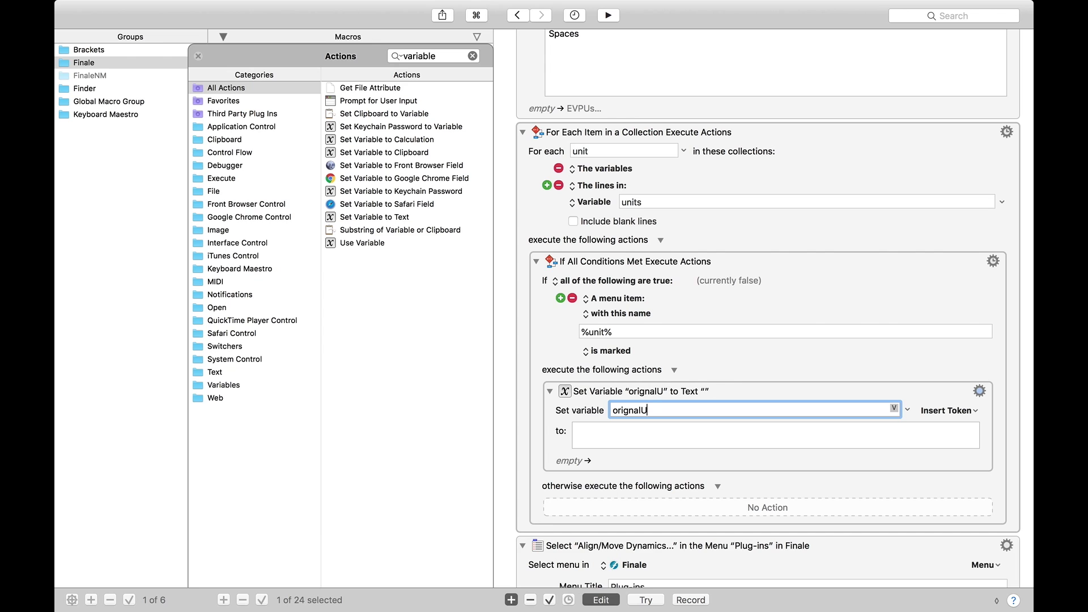
Set orignalUnit's value to %unit%, checking it against the unit list
click(627, 440)
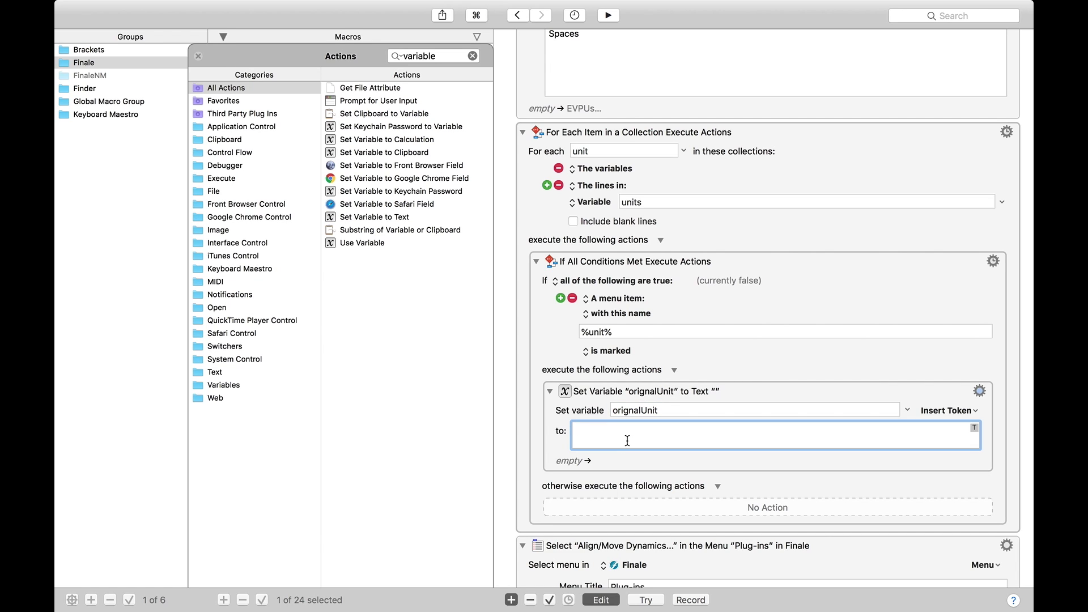
text(%unit)
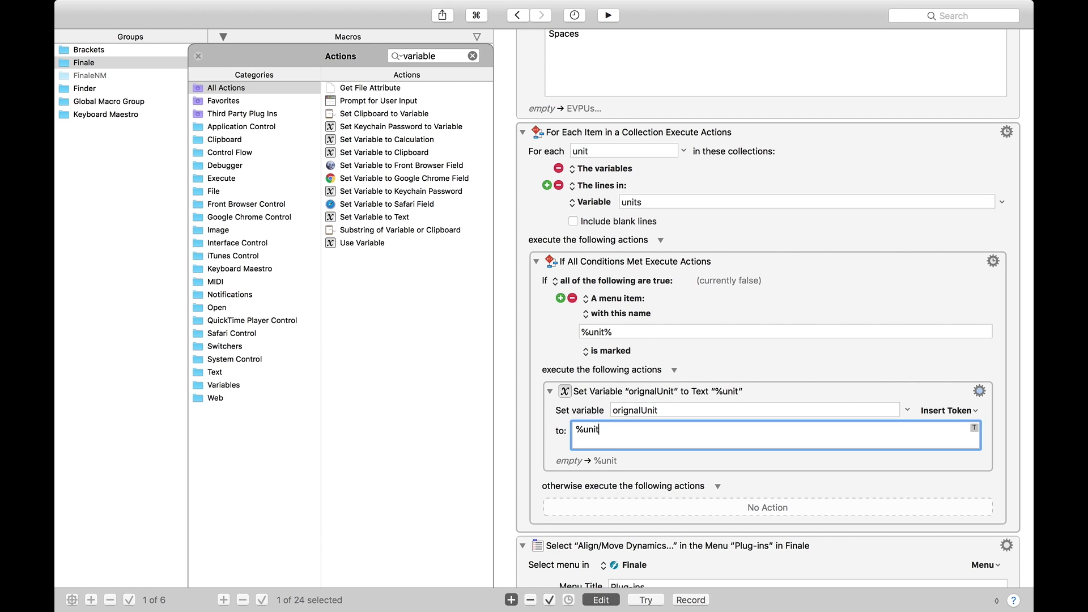
text(%)
scroll(595, 152, up, 2)
scroll(598, 152, up, 2)
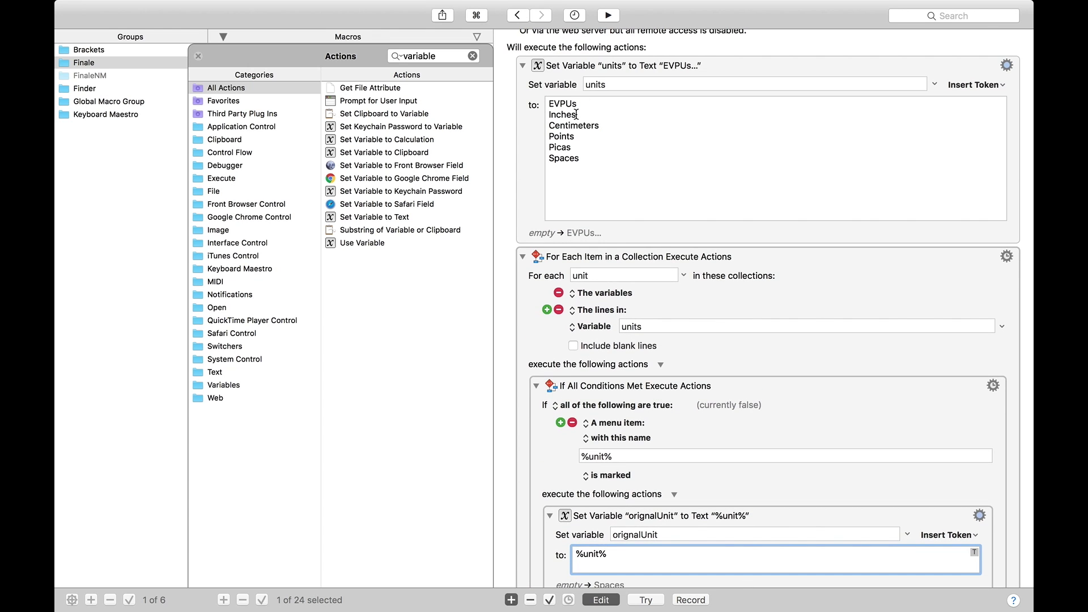
double_click(552, 128)
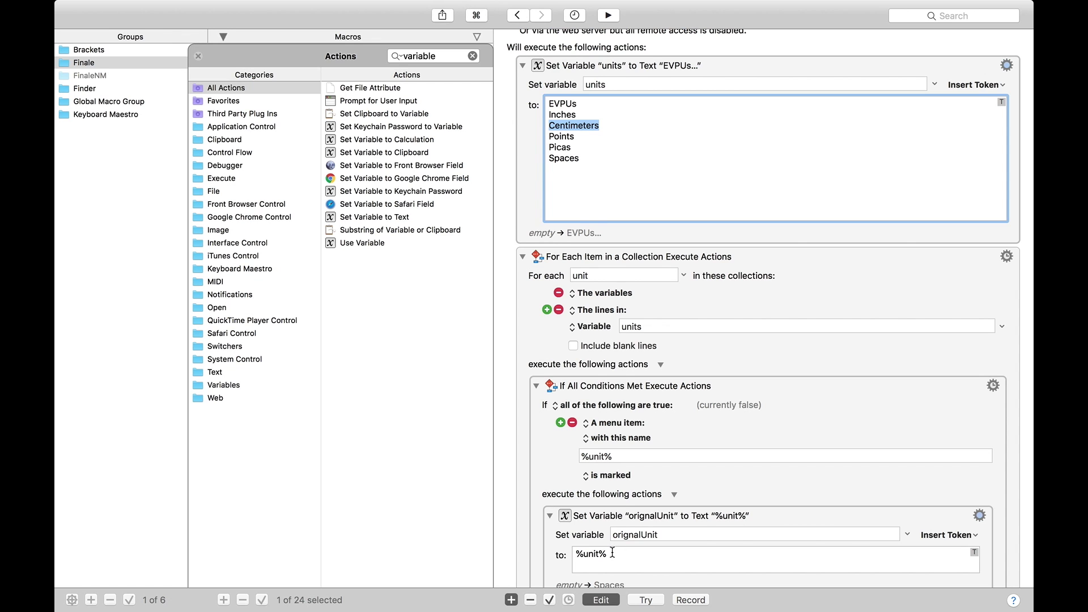
scroll(612, 552, down, 2)
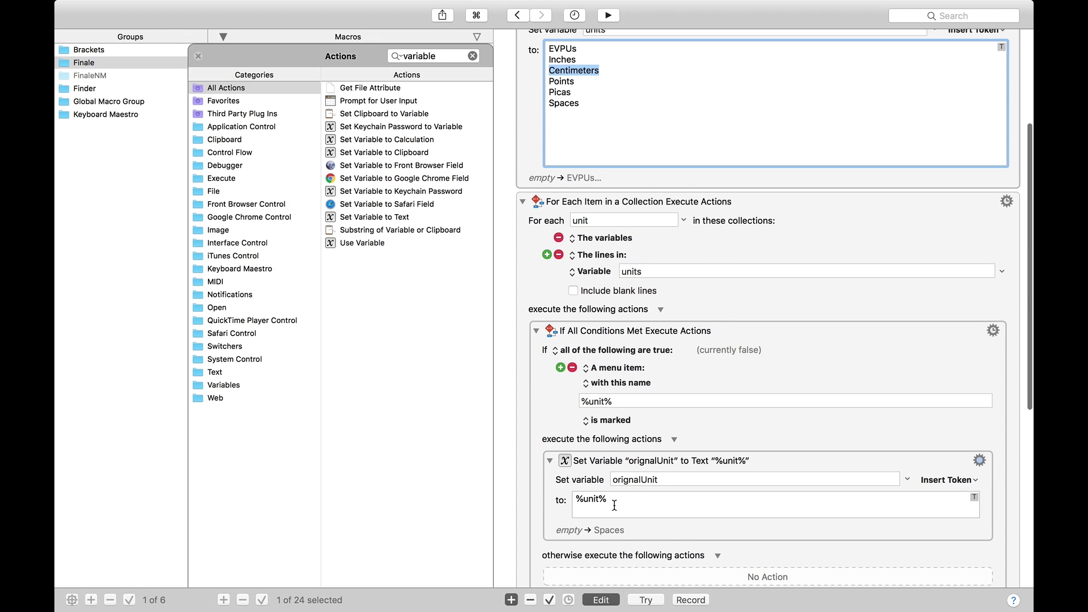
scroll(614, 505, down, 5)
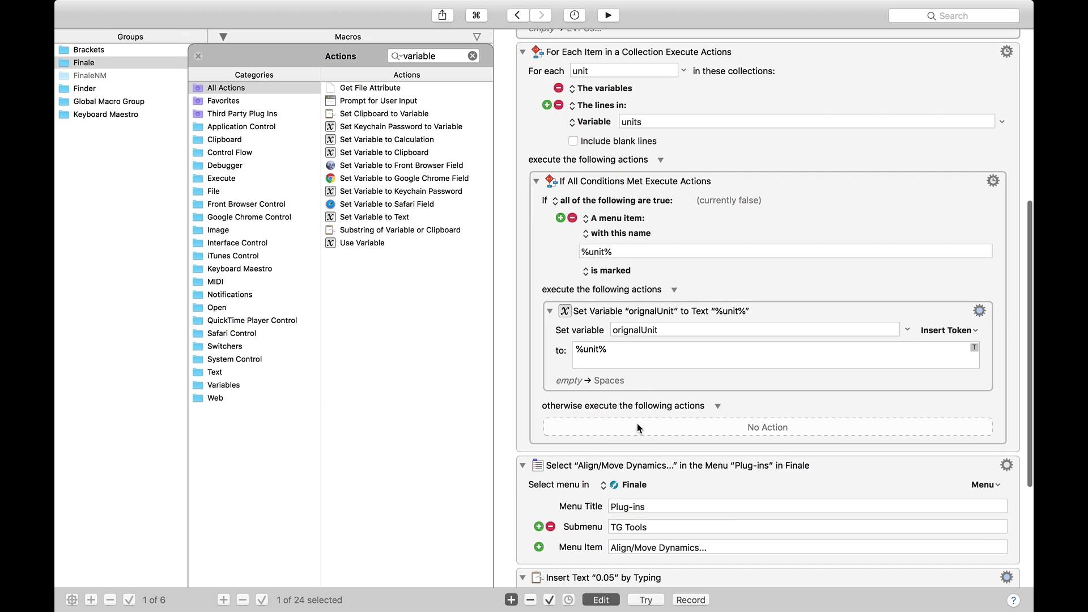
click(781, 427)
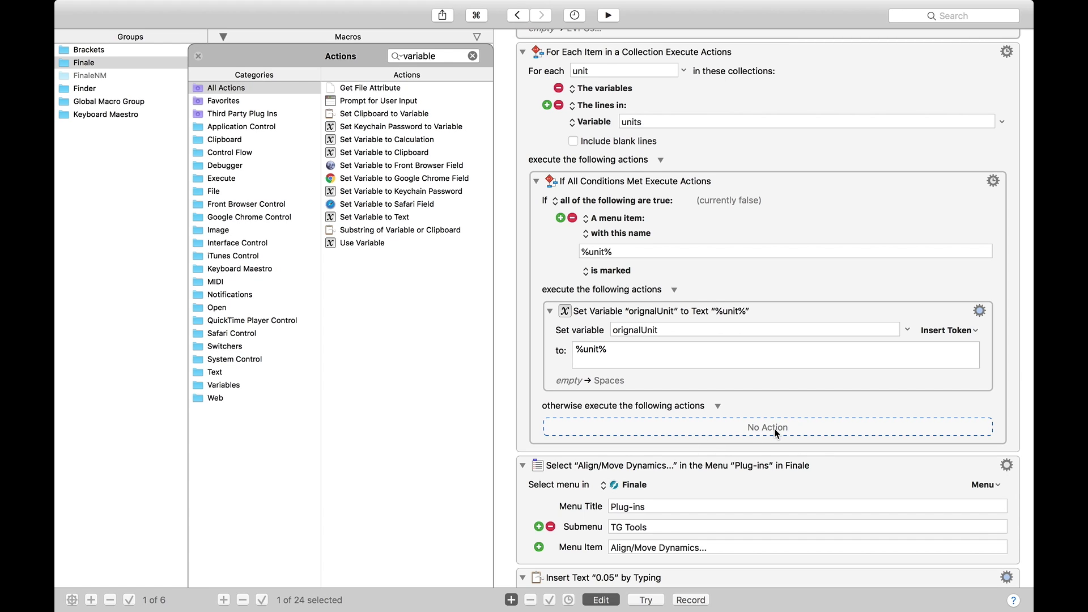
Add a Select or Show a Menu Item action below the If block, before Align/Move Dynamics
double_click(431, 55)
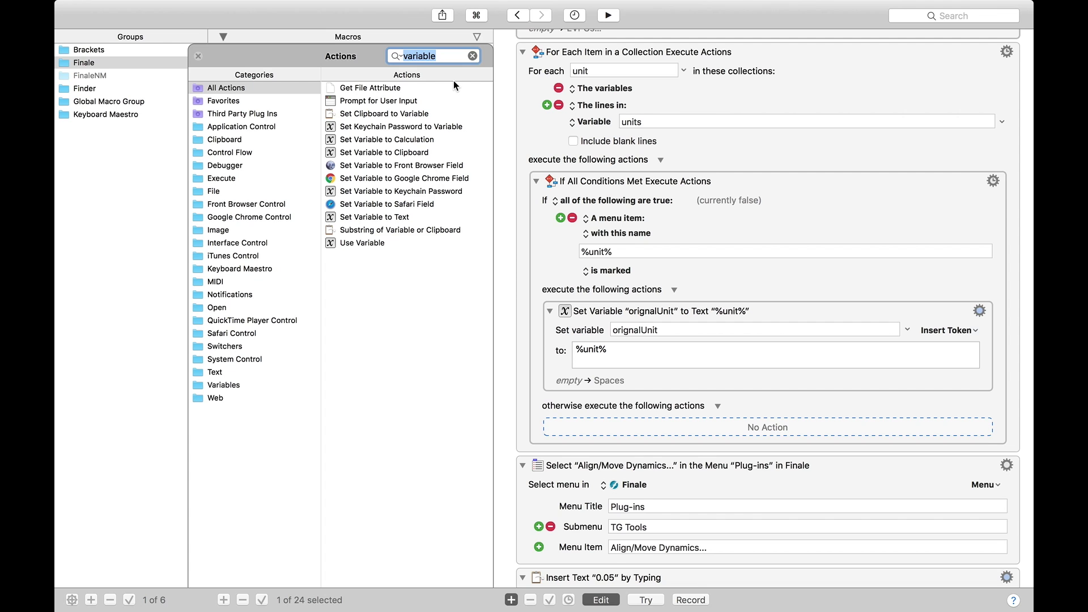
text(menu)
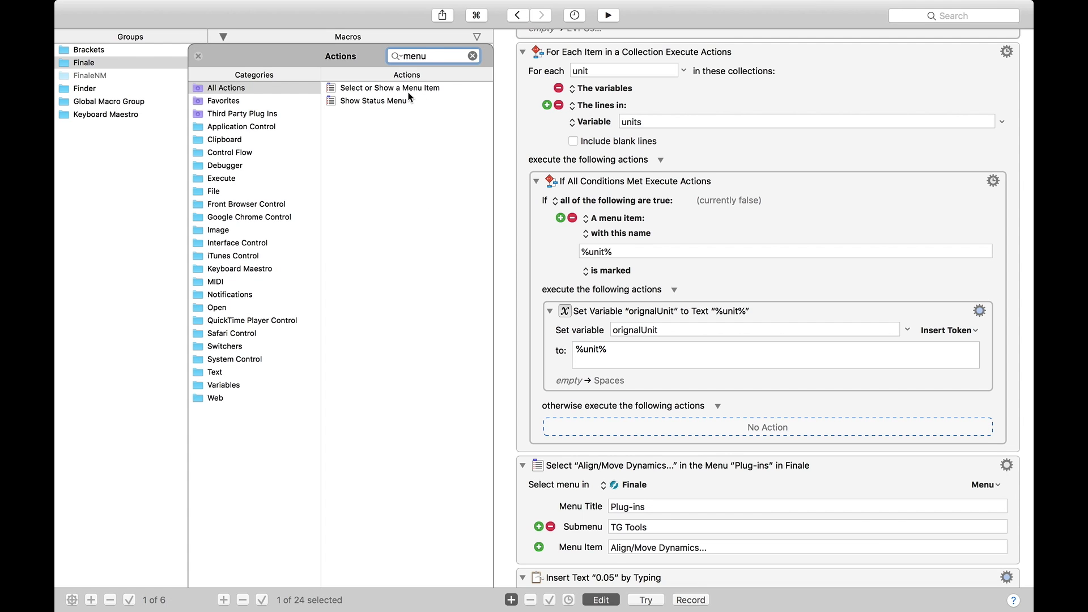
click(405, 92)
drag(406, 92, 589, 457)
scroll(633, 488, down, 2)
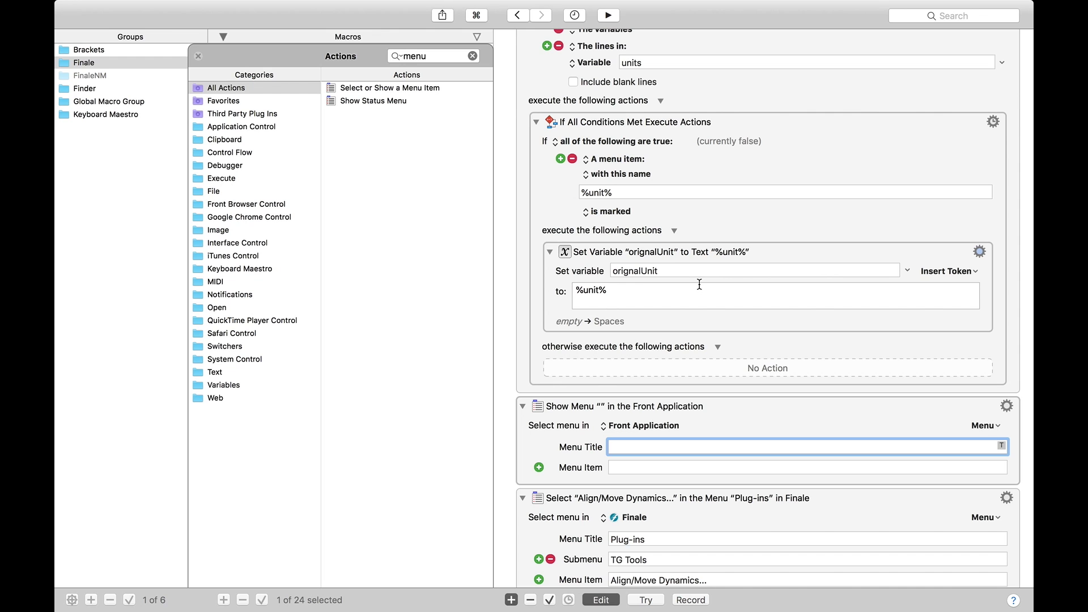
scroll(700, 284, down, 2)
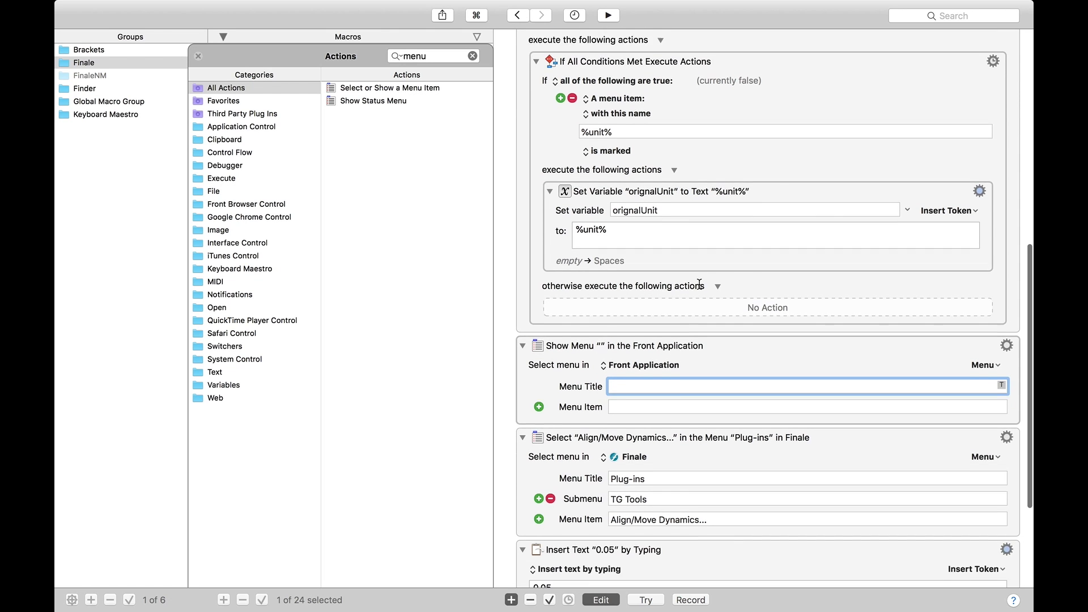
Set the menu step to Finale > Measurement Units > Inches
click(986, 361)
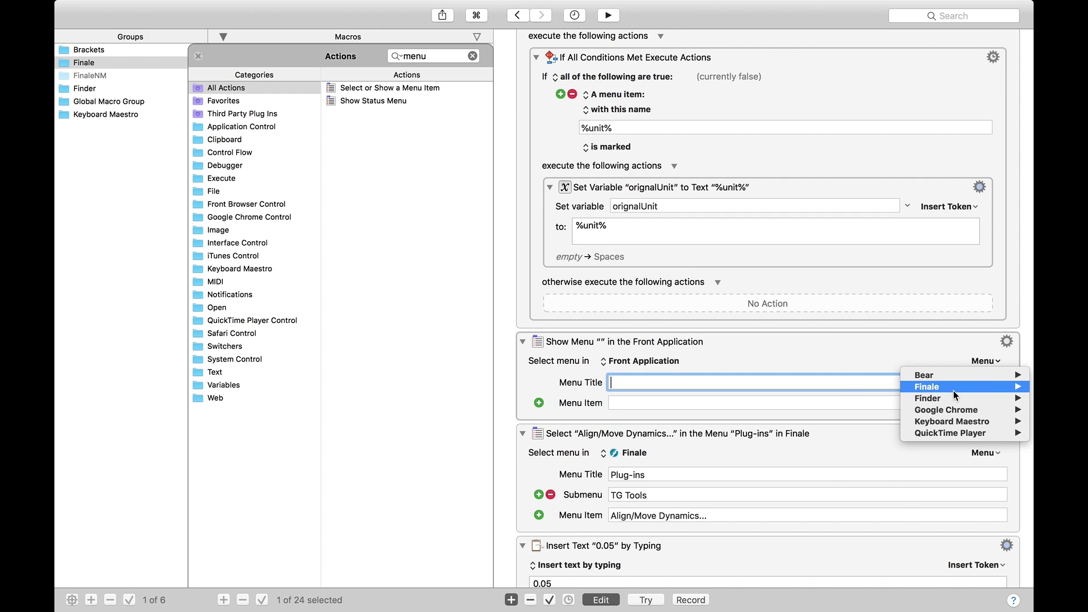
mouse_move(953, 390)
mouse_move(850, 398)
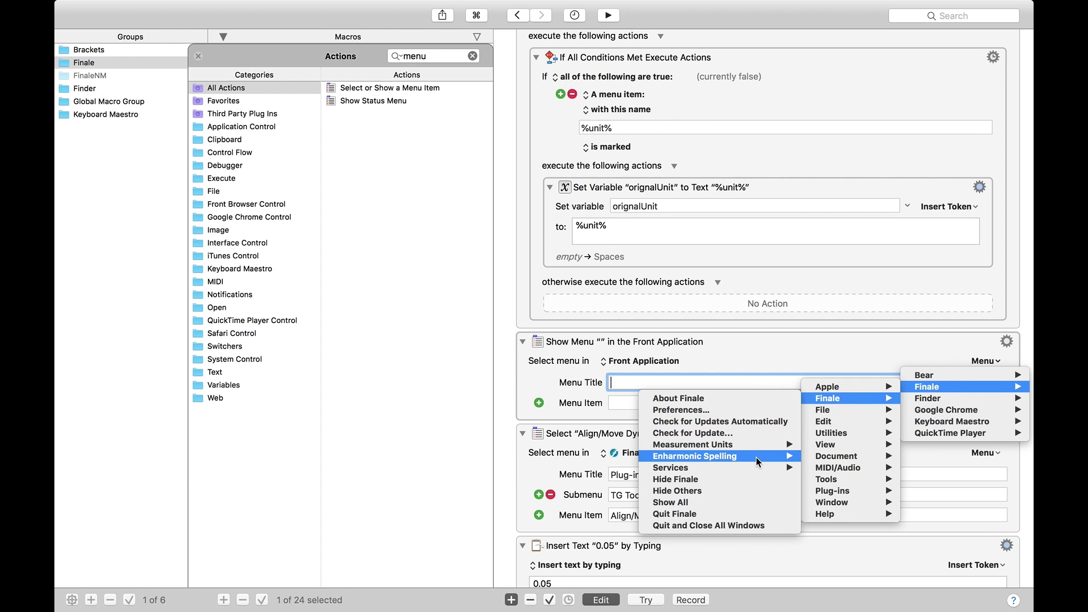
mouse_move(750, 444)
click(606, 460)
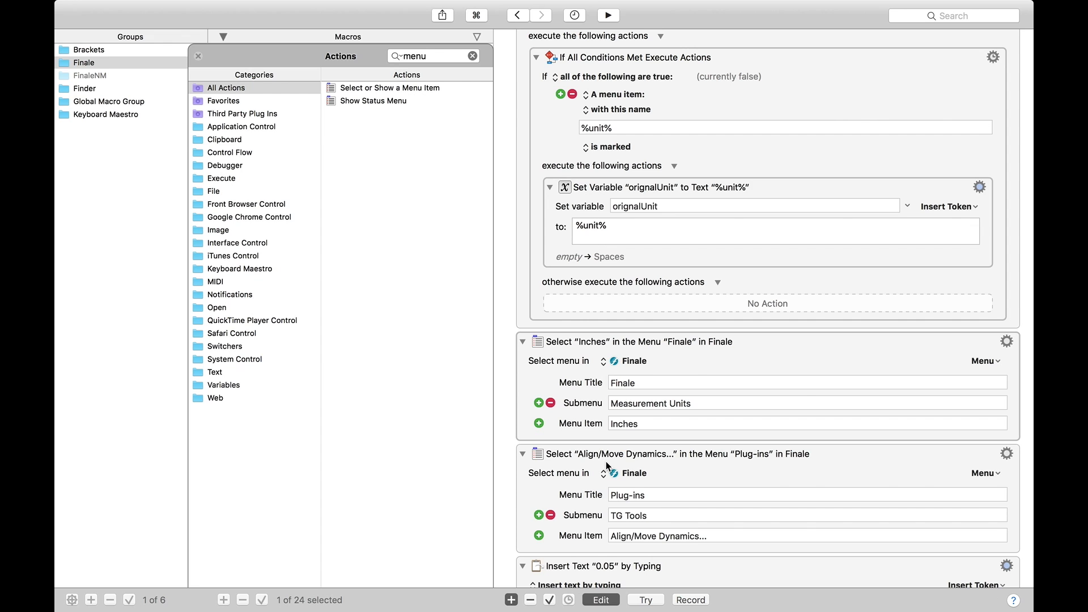
scroll(606, 462, down, 5)
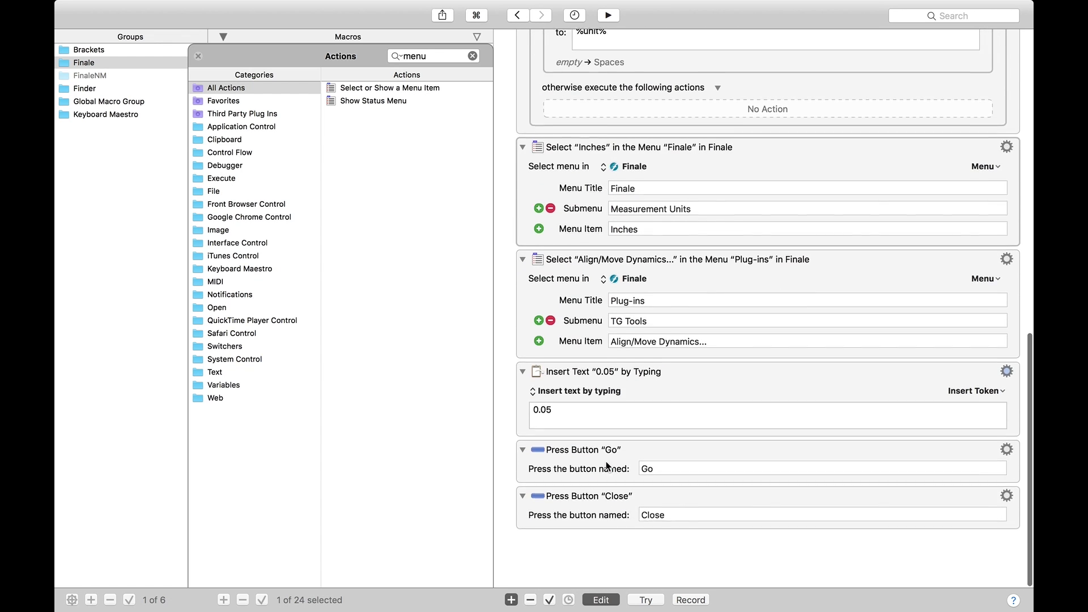
Duplicate the Select Inches menu action and paste the copy after the Press Button Close action
click(732, 160)
key(super+c)
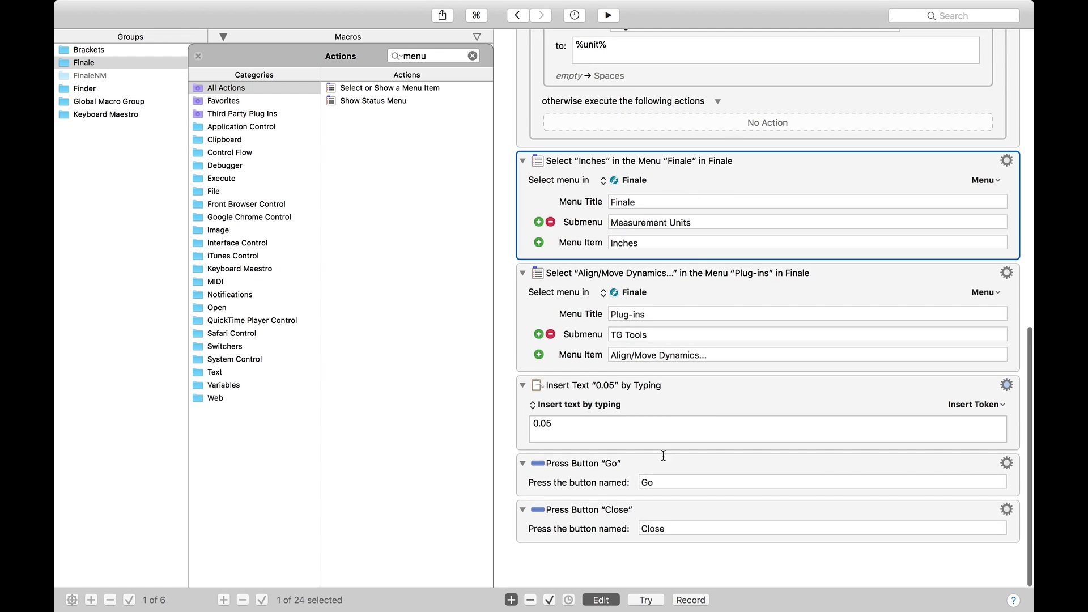
click(600, 516)
key(super+v)
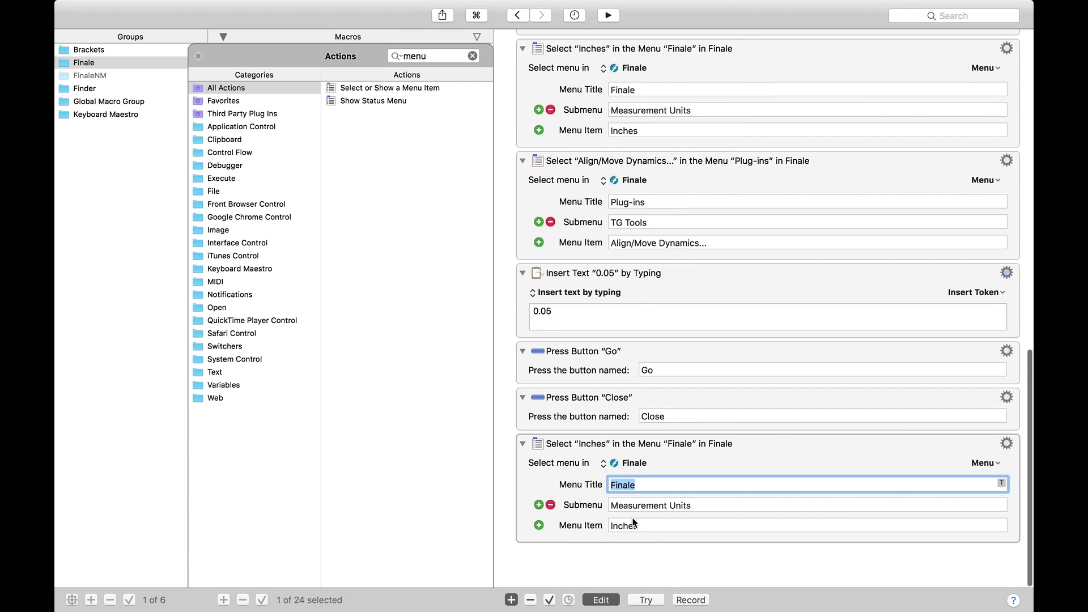
Change the pasted action's menu item from Inches to %orignalUnit%
drag(639, 526, 572, 528)
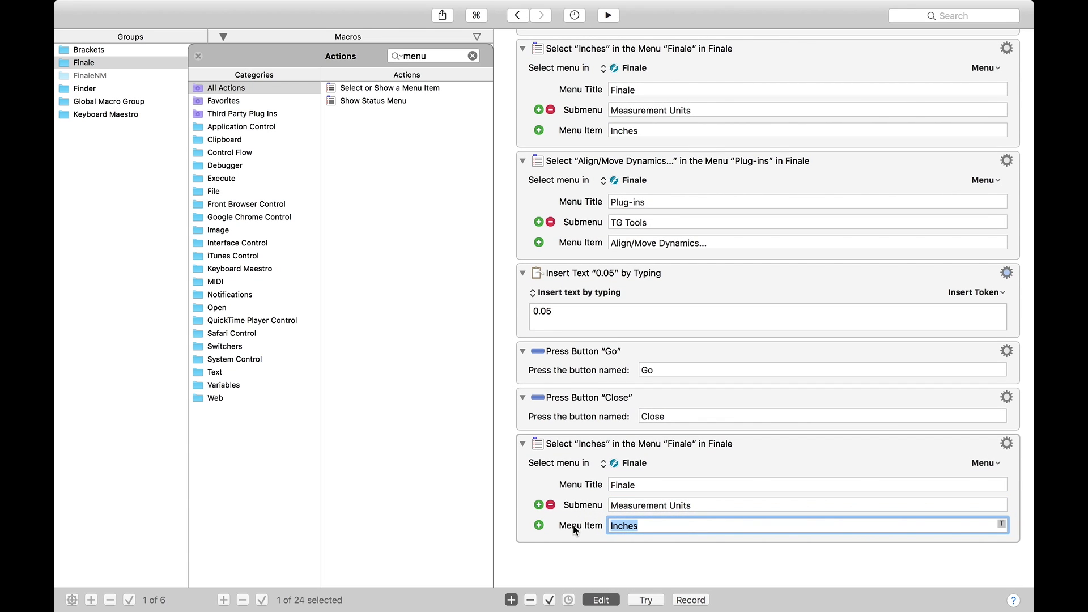
text(%)
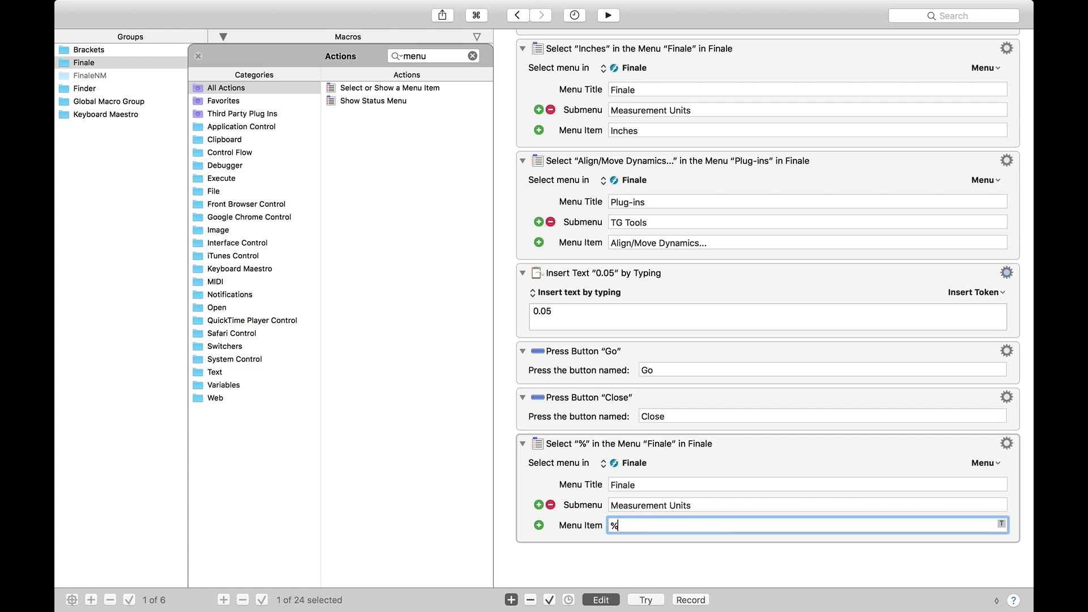
text(orignal)
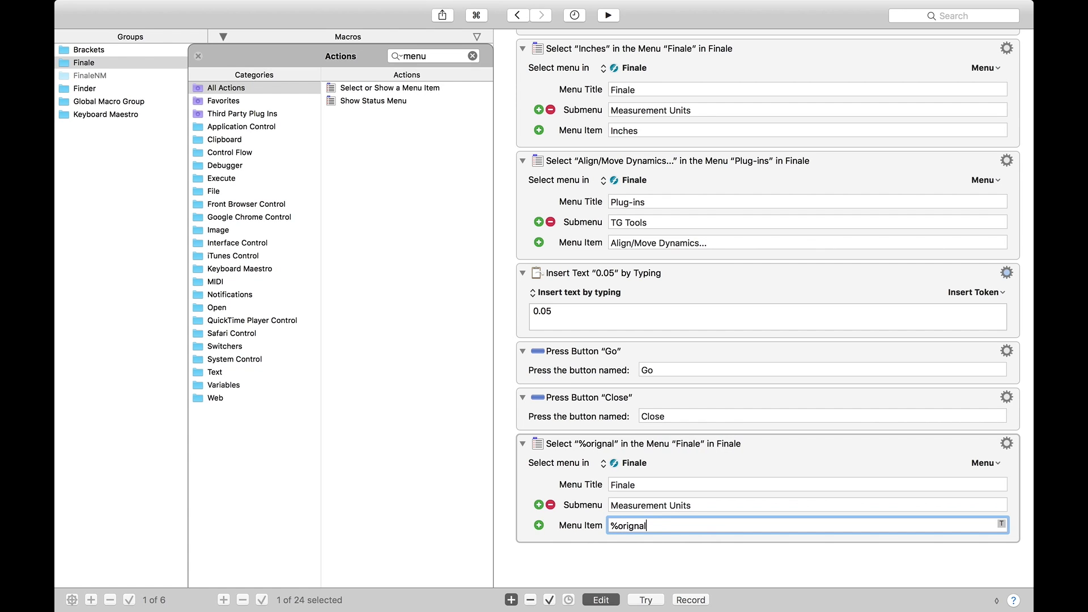
text(Unit%)
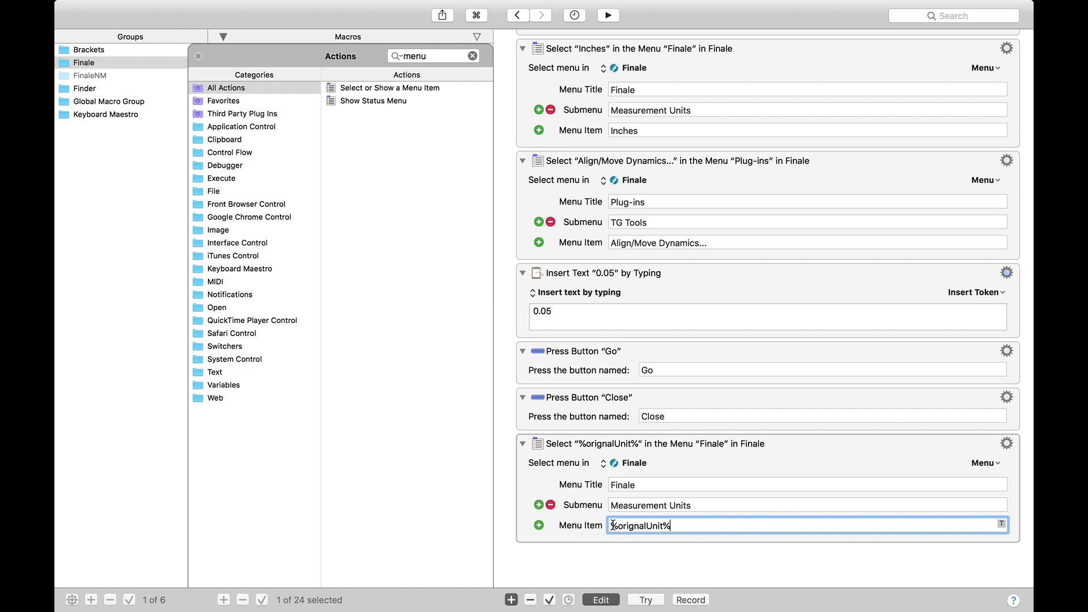
scroll(613, 524, up, 10)
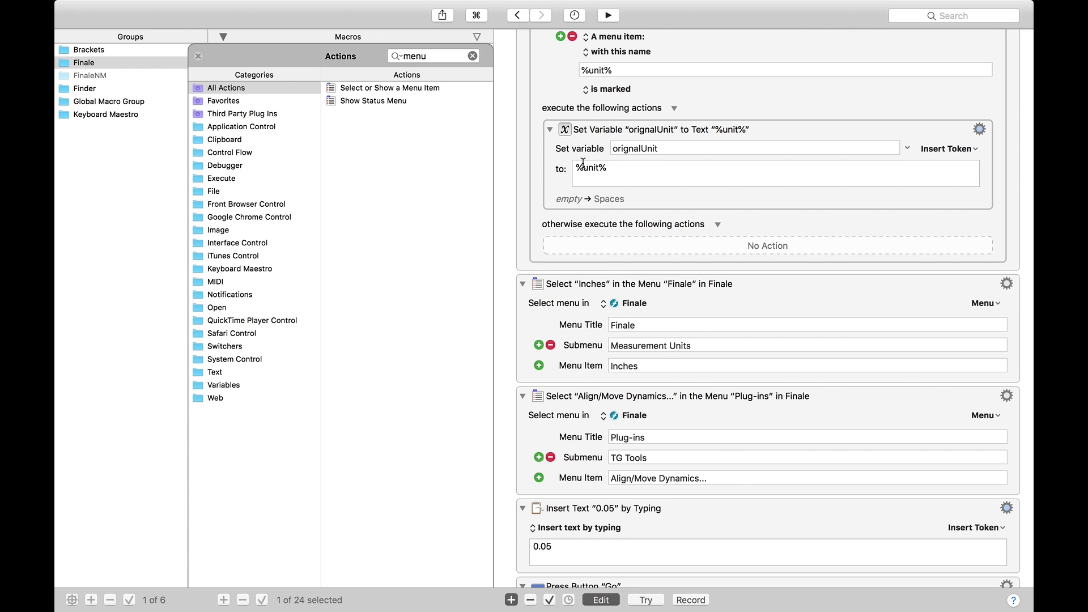
scroll(583, 164, down, 11)
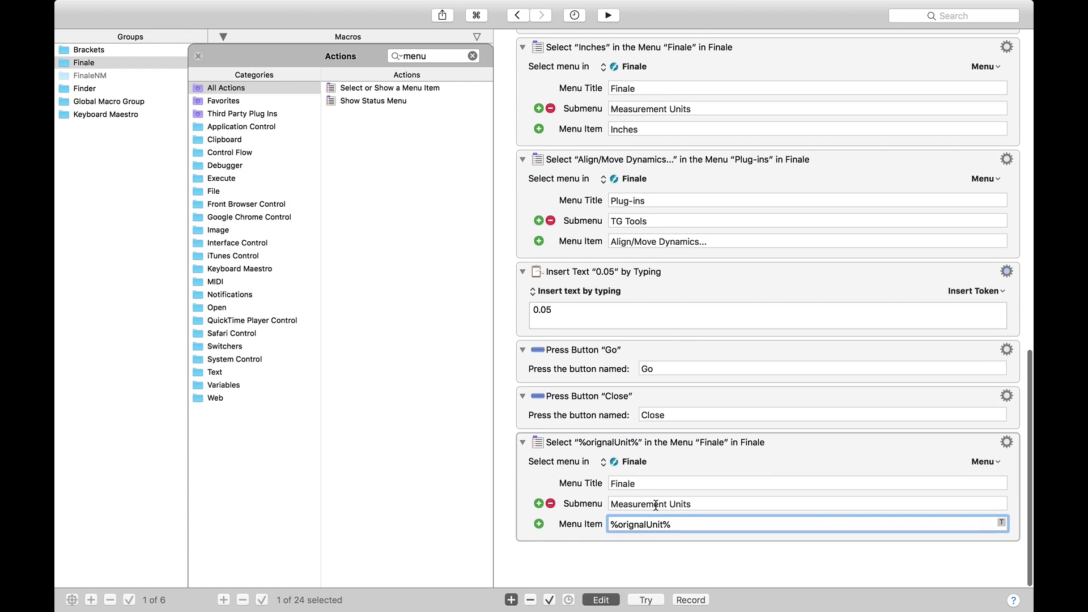